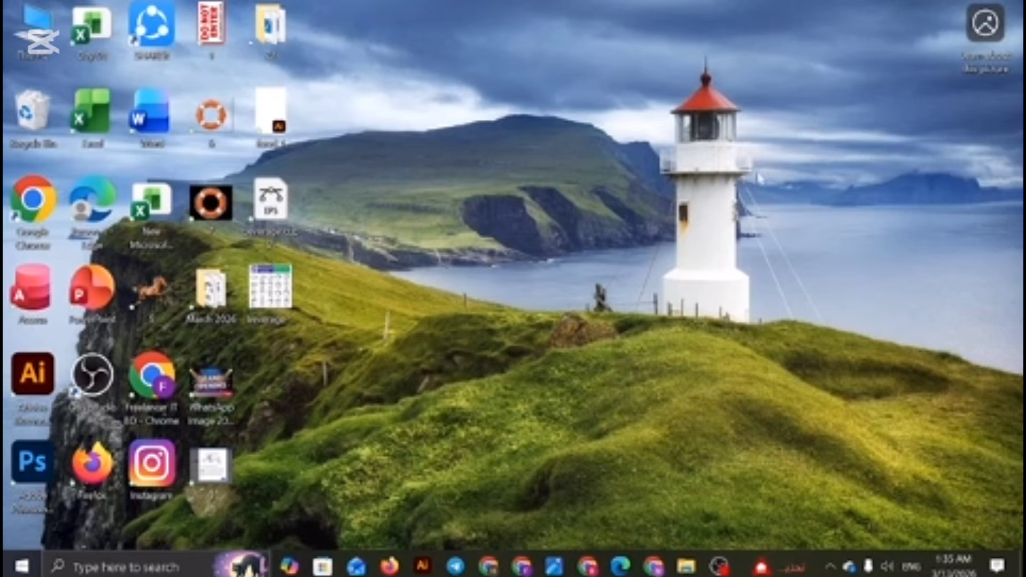
Switch to Chrome to view the recently reviewed images in the Shutterstock contributor portfolio, and minimize the browser
left_click(495, 570)
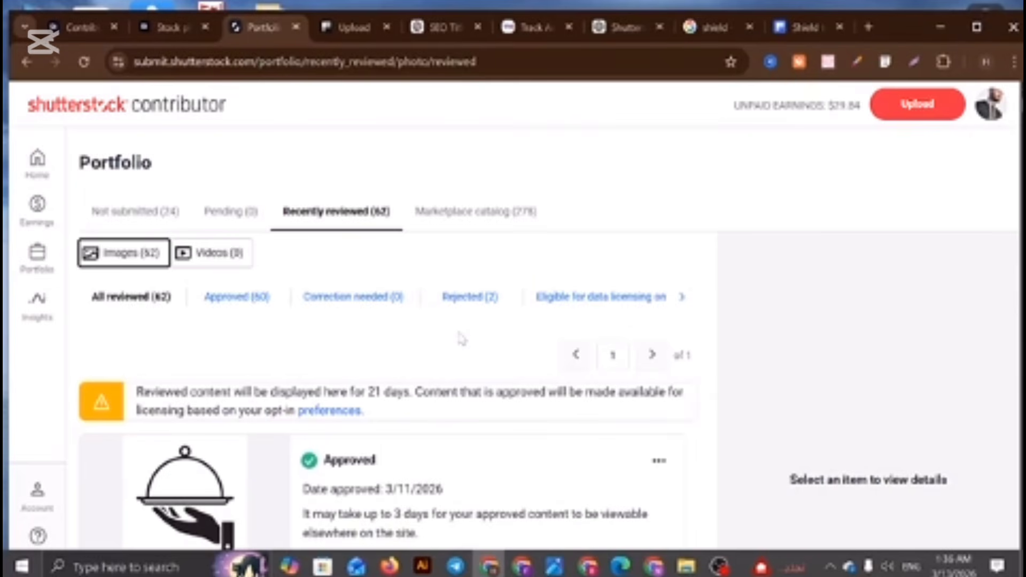
left_click(938, 26)
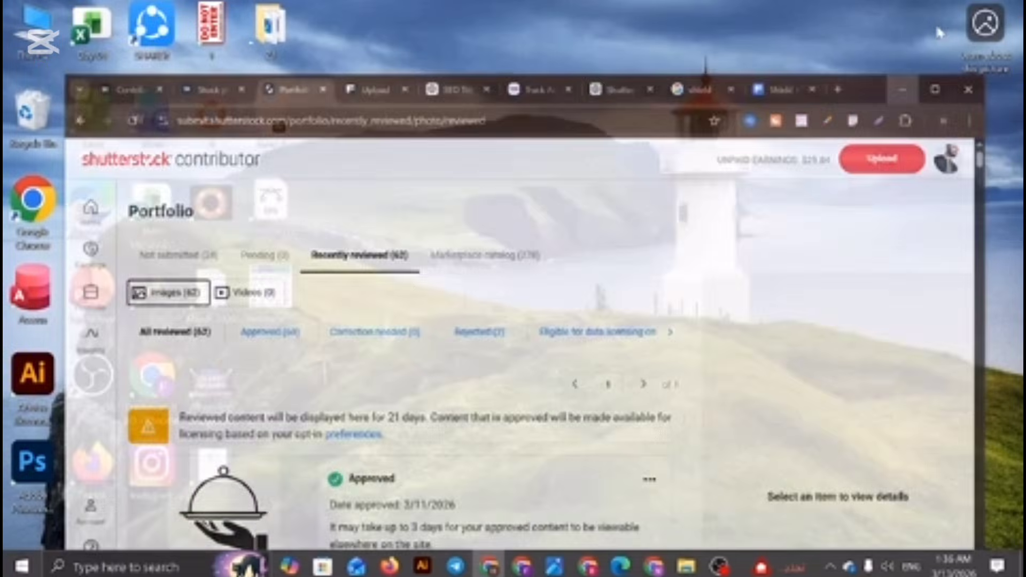
Switch to Illustrator and bring up the Tomato.eps document among the open files, with the Selection tool active and nothing selected
left_click(422, 566)
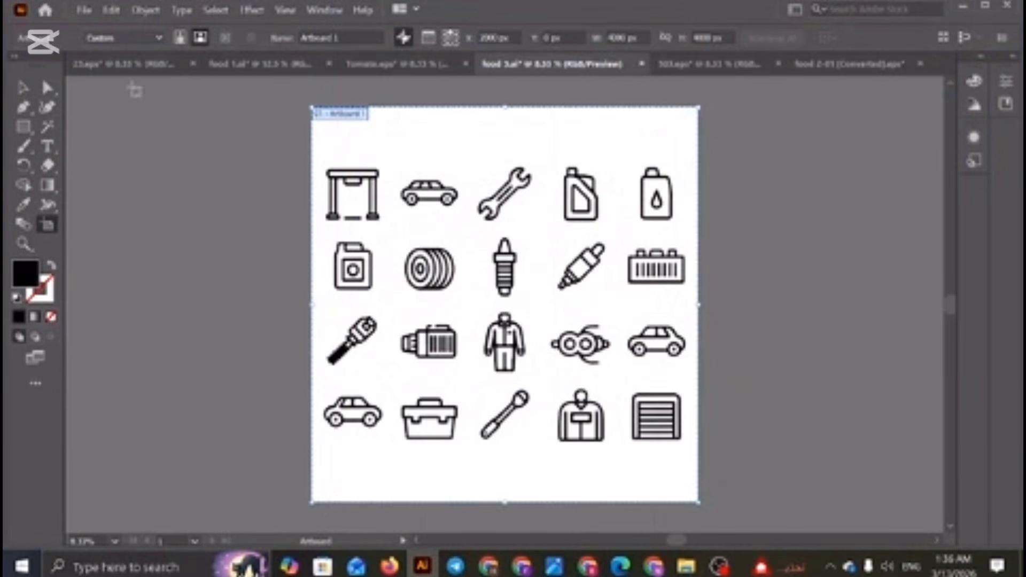
left_click(134, 64)
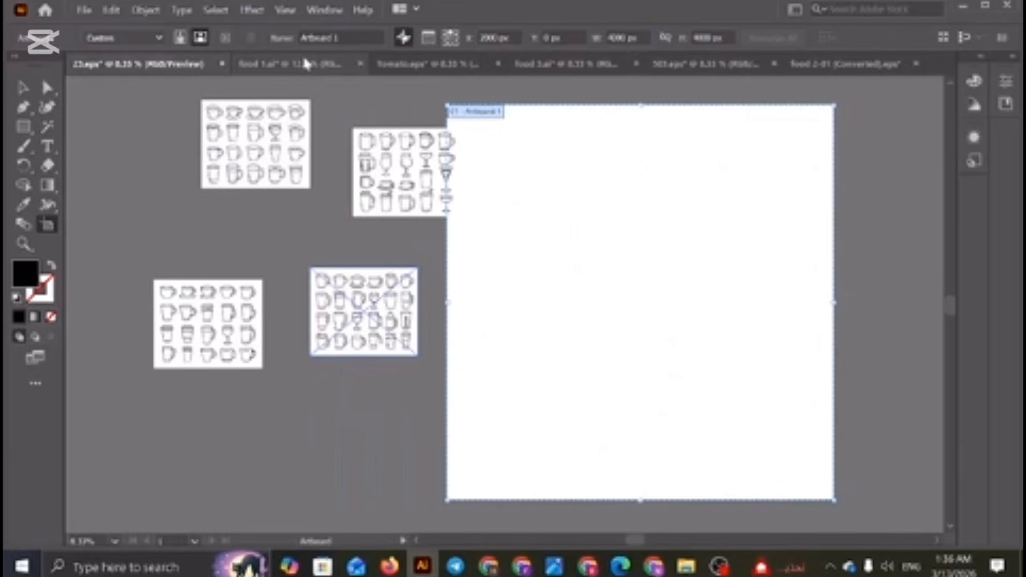
left_click(304, 64)
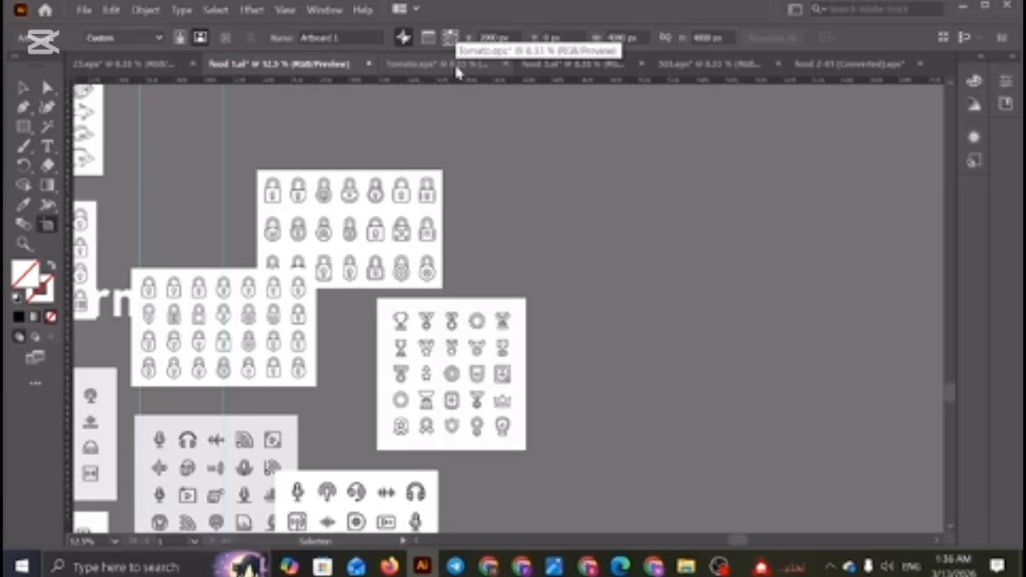
left_click(457, 69)
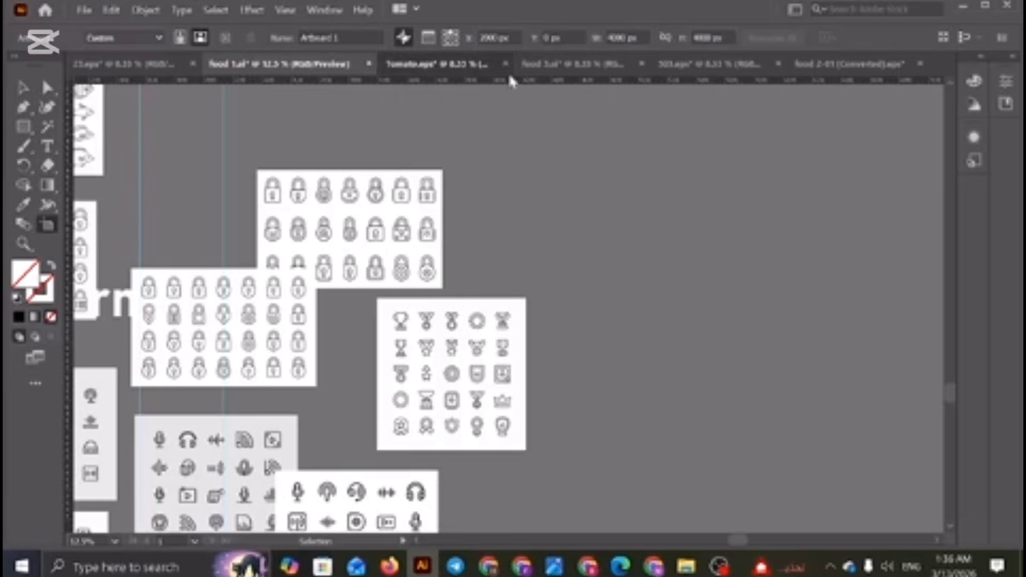
left_click(582, 70)
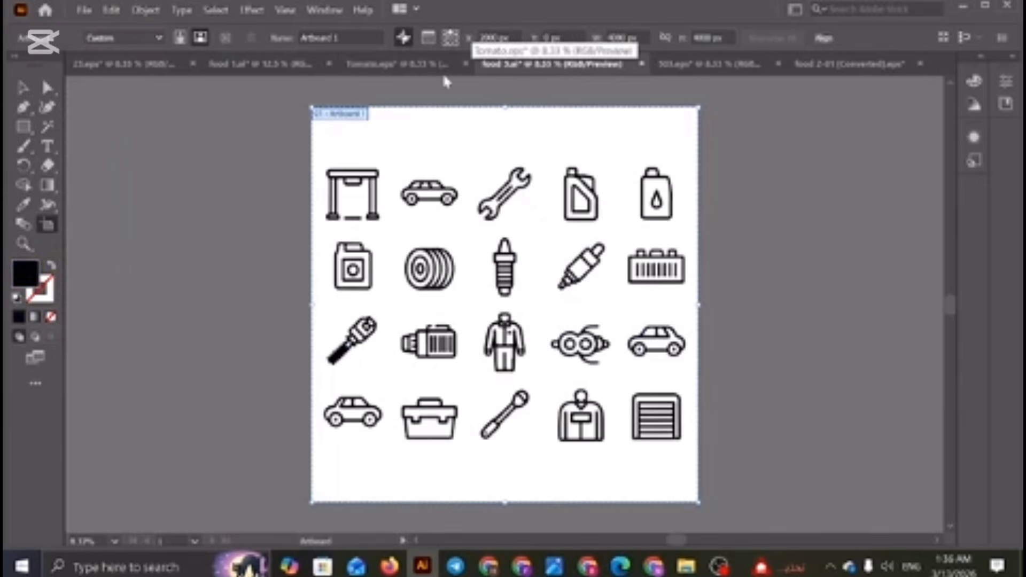
left_click(411, 64)
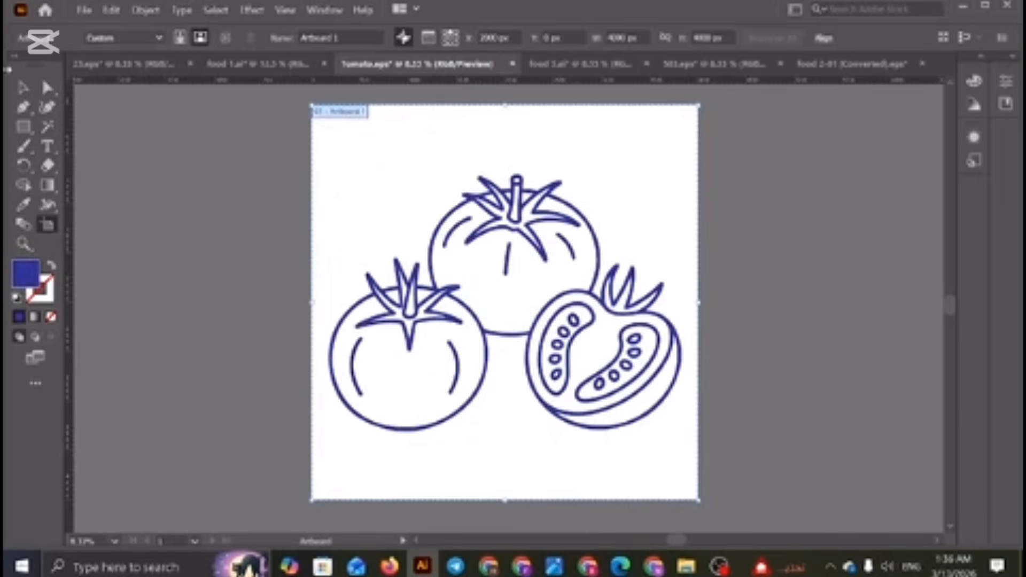
left_click(23, 87)
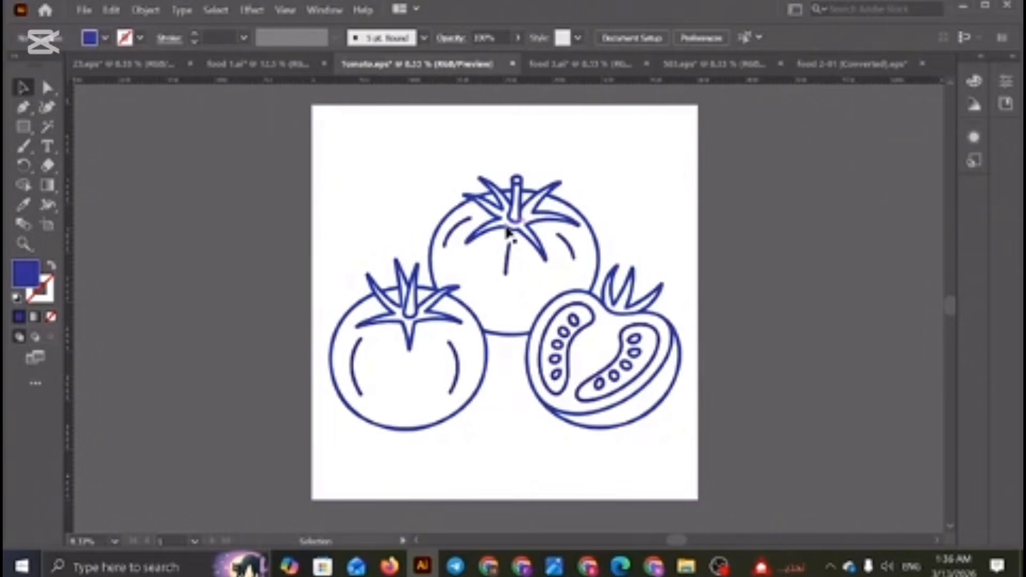
left_click(505, 245)
left_click(222, 193)
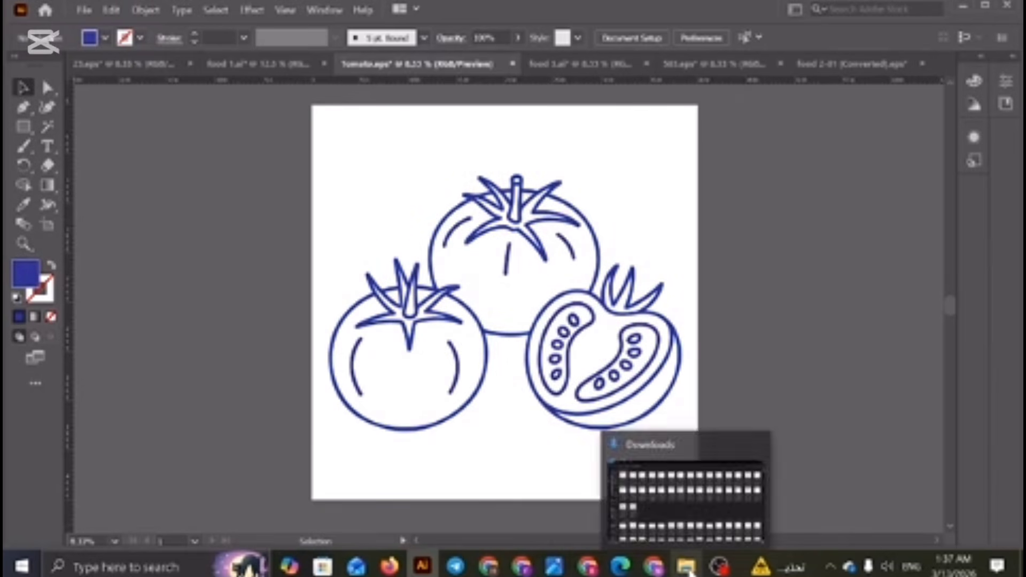
Place the line-art tomato image from the Downloads folder beside the artboard of Tomato.eps
left_click(688, 570)
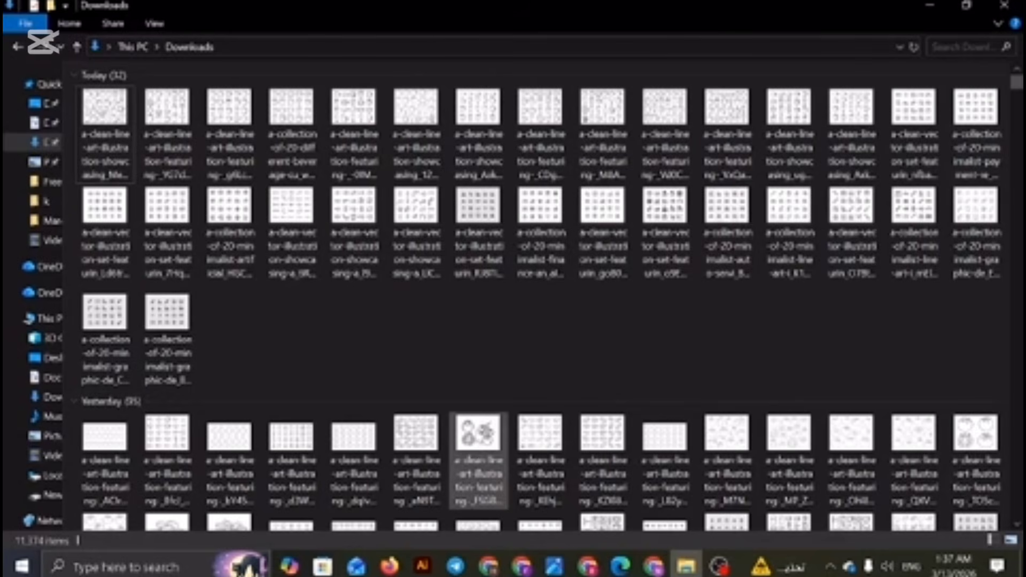
left_click_drag(479, 446, 481, 514)
left_click_drag(481, 566, 755, 264)
Delete the existing blue tomato artwork from the artboard
left_click(623, 294)
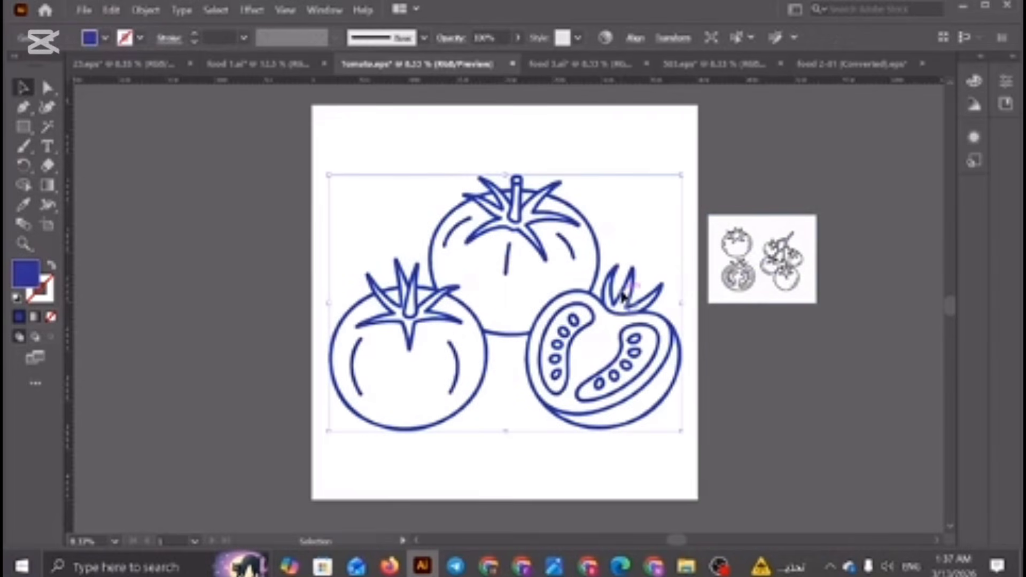
key("Return")
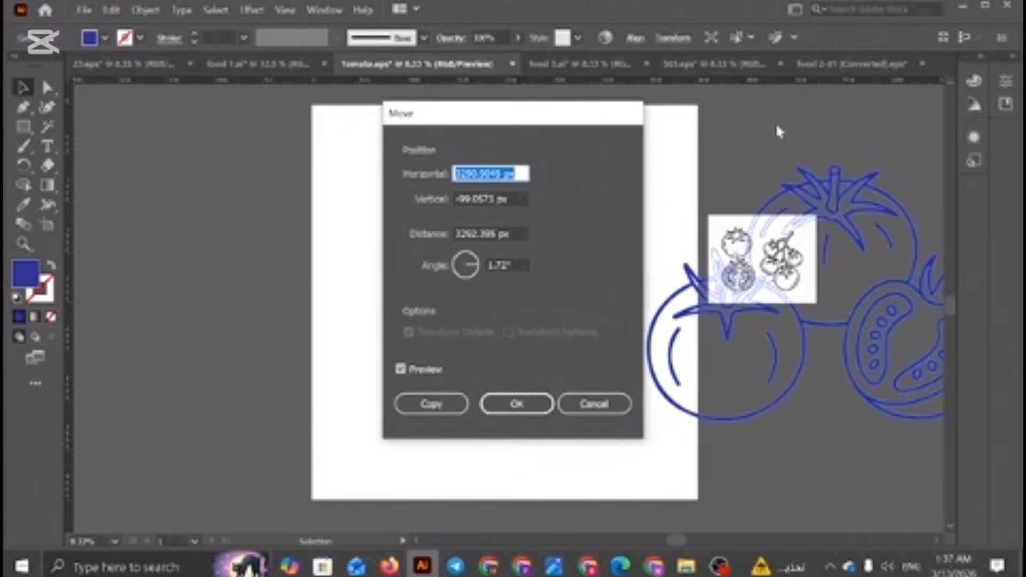
left_click(623, 415)
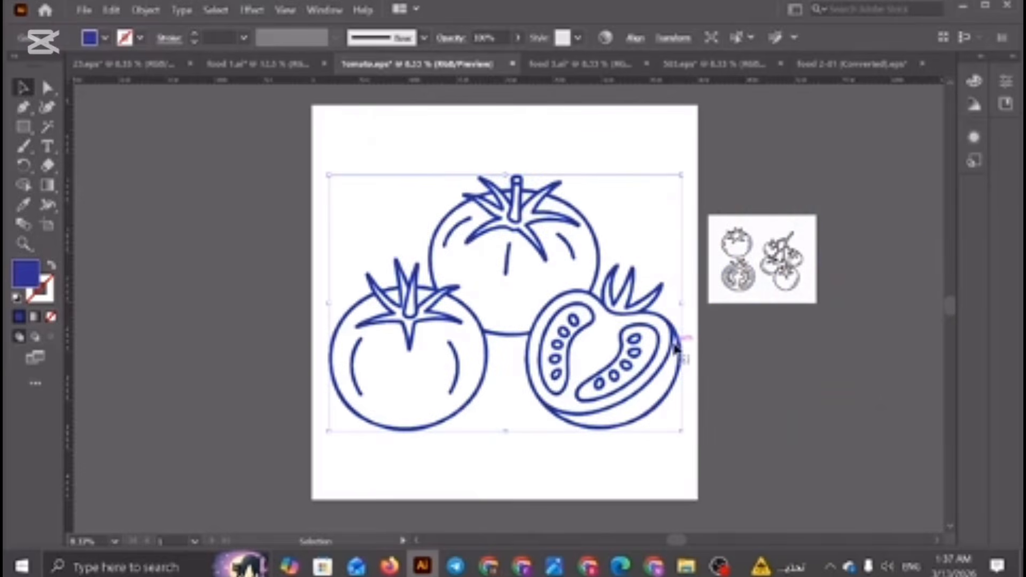
key("Delete")
Enlarge the placed tomato image to roughly the artboard's height and position it on the canvas beside the artboard
left_click_drag(734, 299, 686, 306)
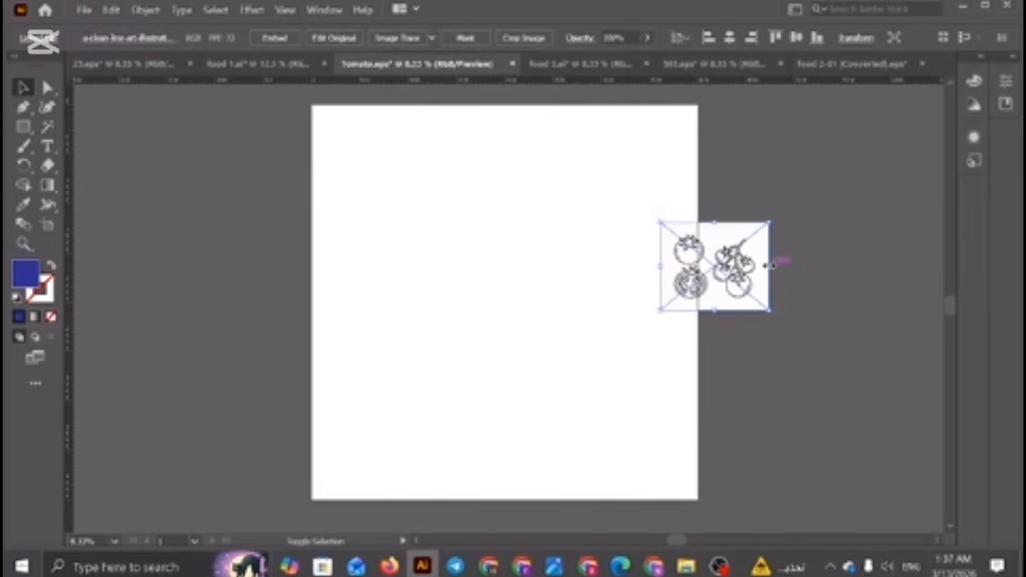
left_click_drag(771, 266, 935, 268)
left_click_drag(713, 339, 535, 345)
left_click_drag(471, 247, 721, 286)
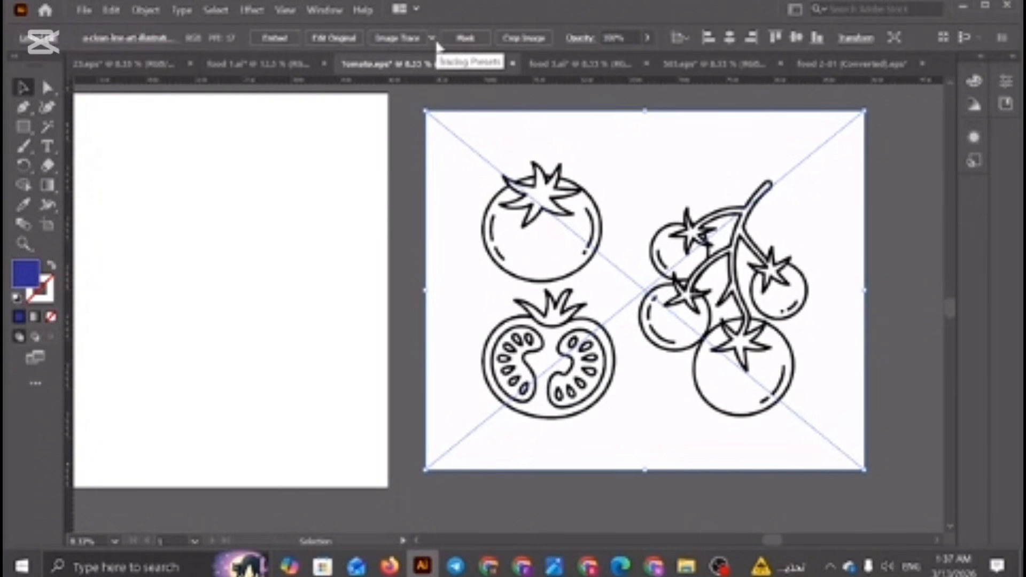
Review the Image Trace settings, including the advanced options and the available presets, and close them without tracing
left_click(321, 11)
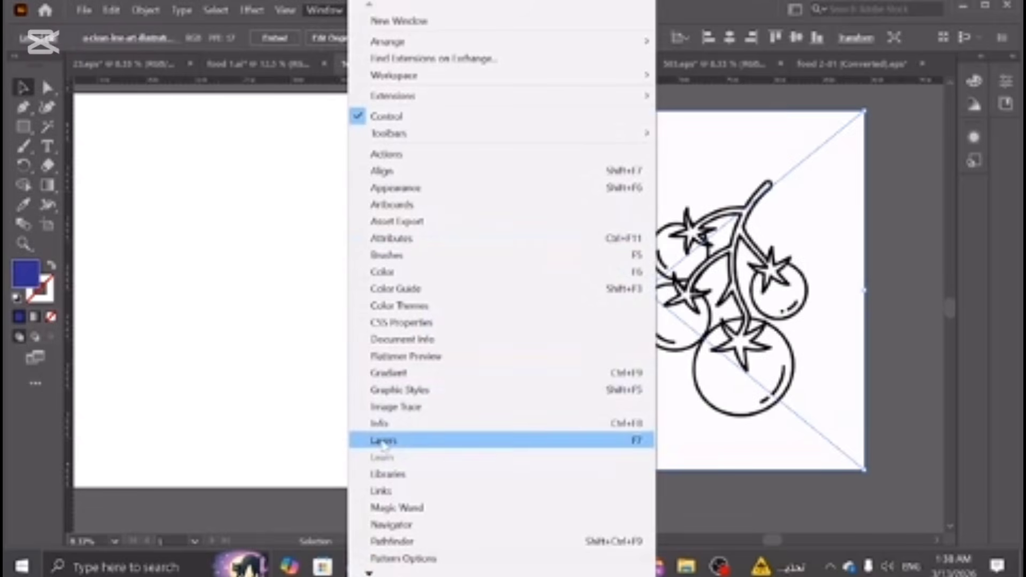
left_click(395, 407)
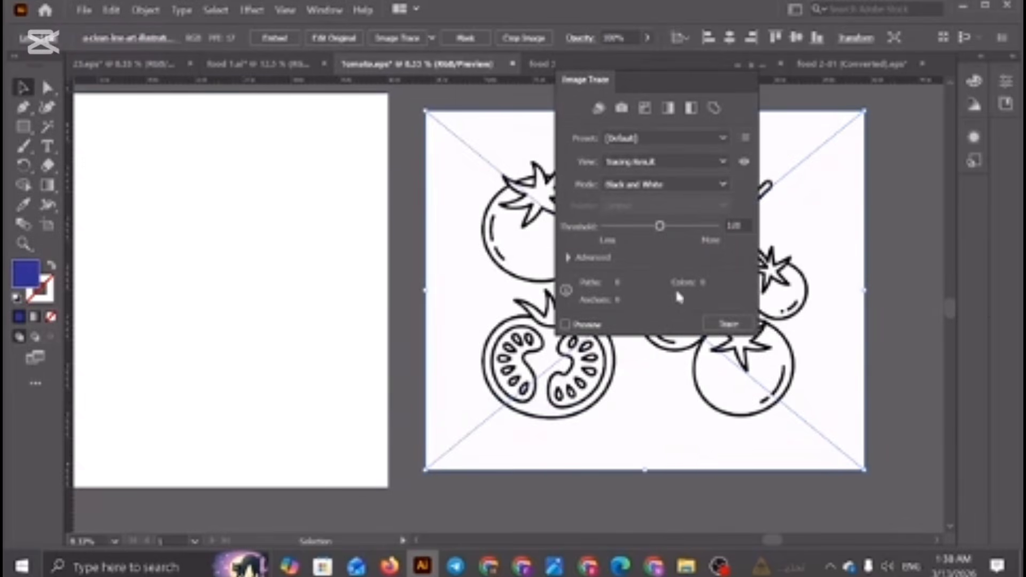
left_click(568, 258)
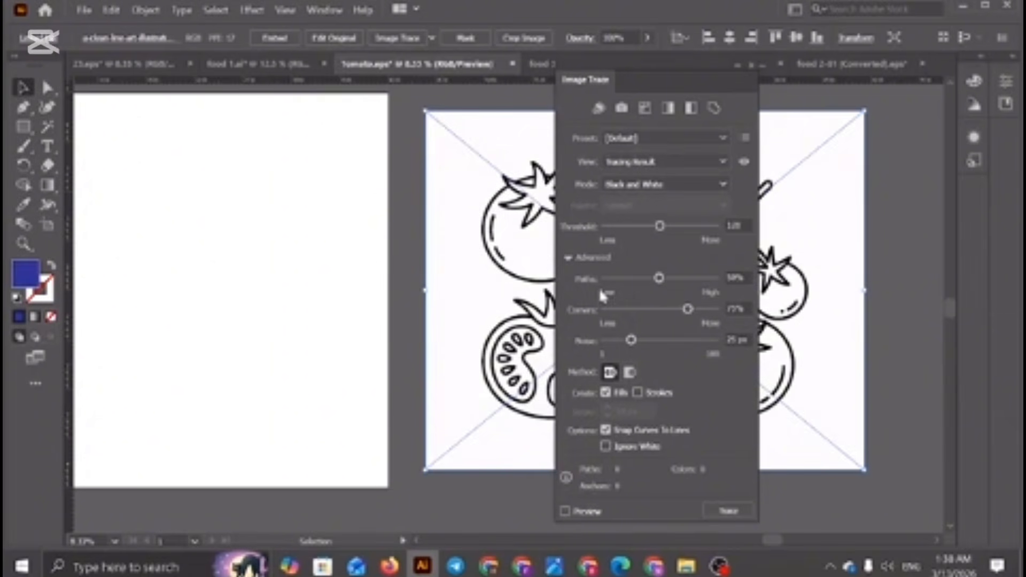
left_click(720, 140)
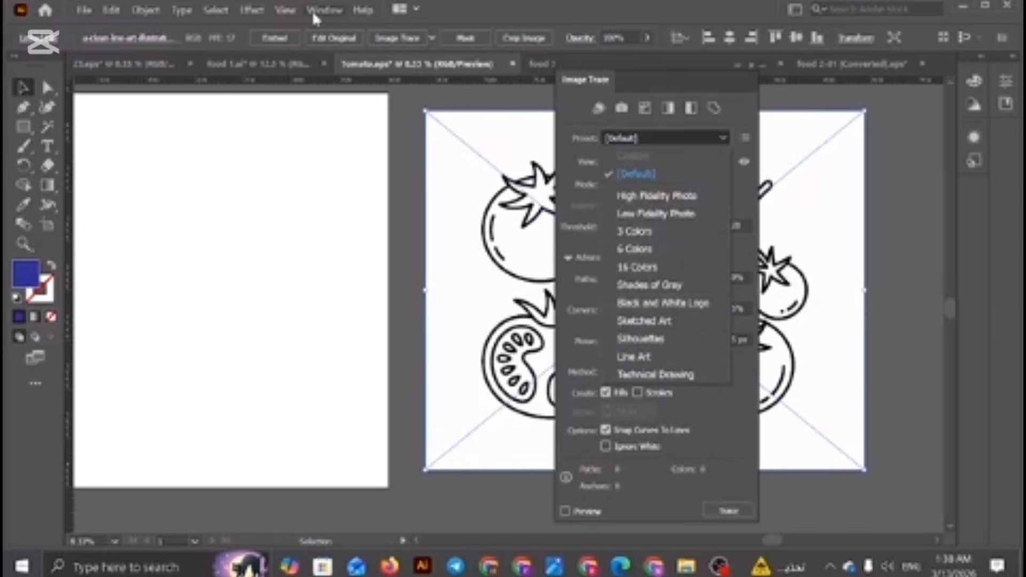
left_click(891, 120)
left_click(894, 131)
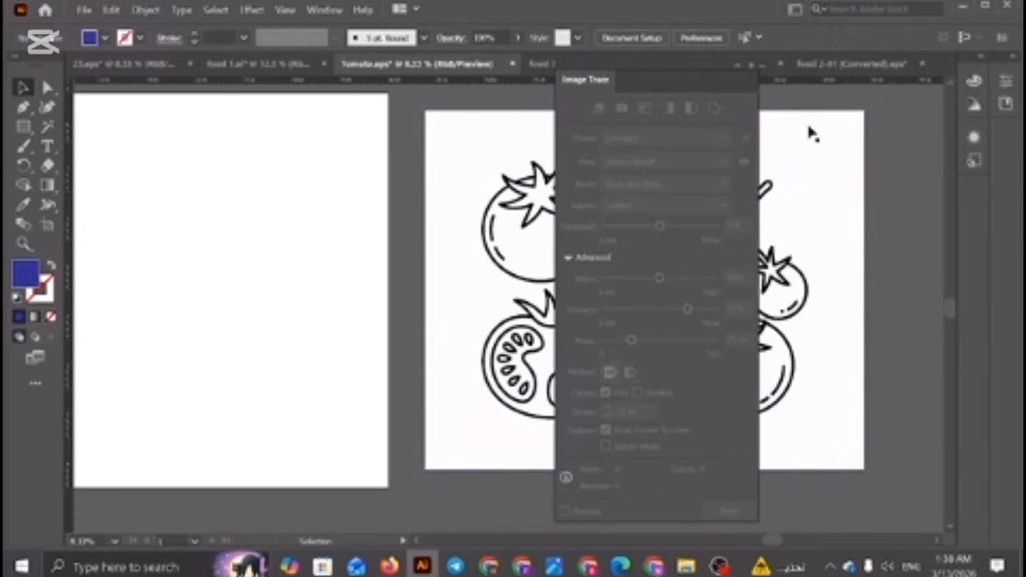
left_click(754, 65)
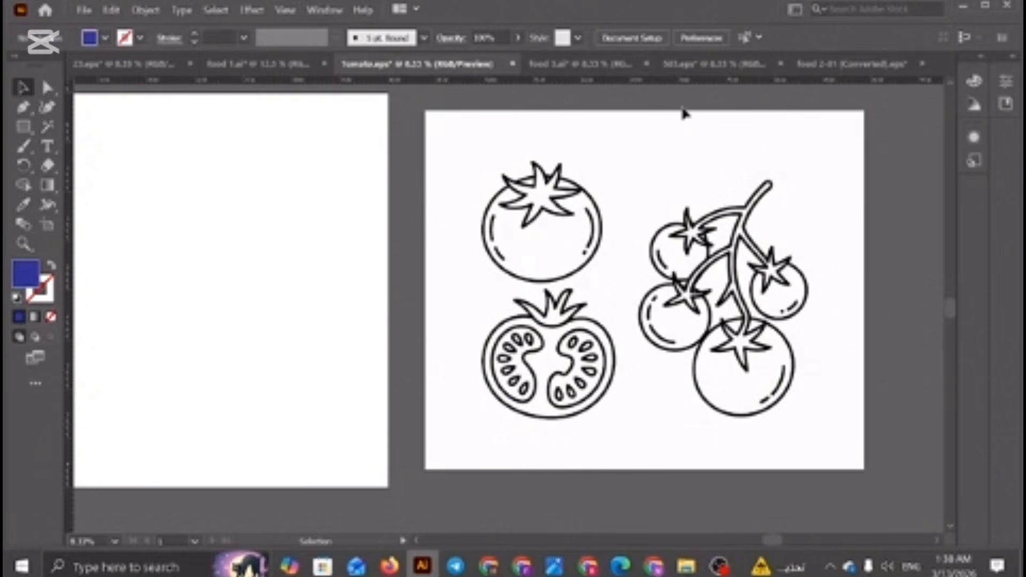
Trace the placed tomato image with the Black and White Logo preset and expand the tracing
left_click(843, 167)
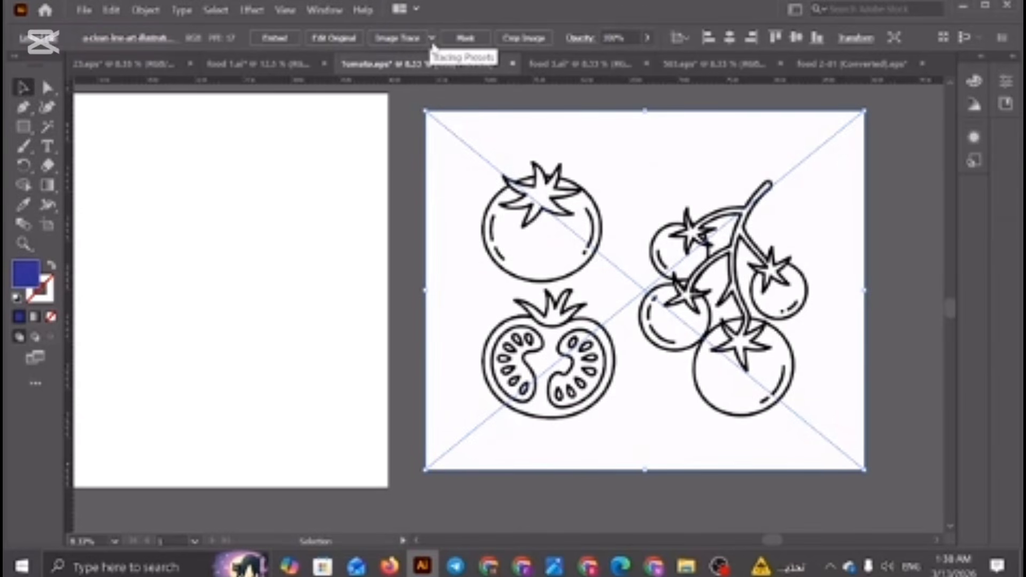
left_click(433, 41)
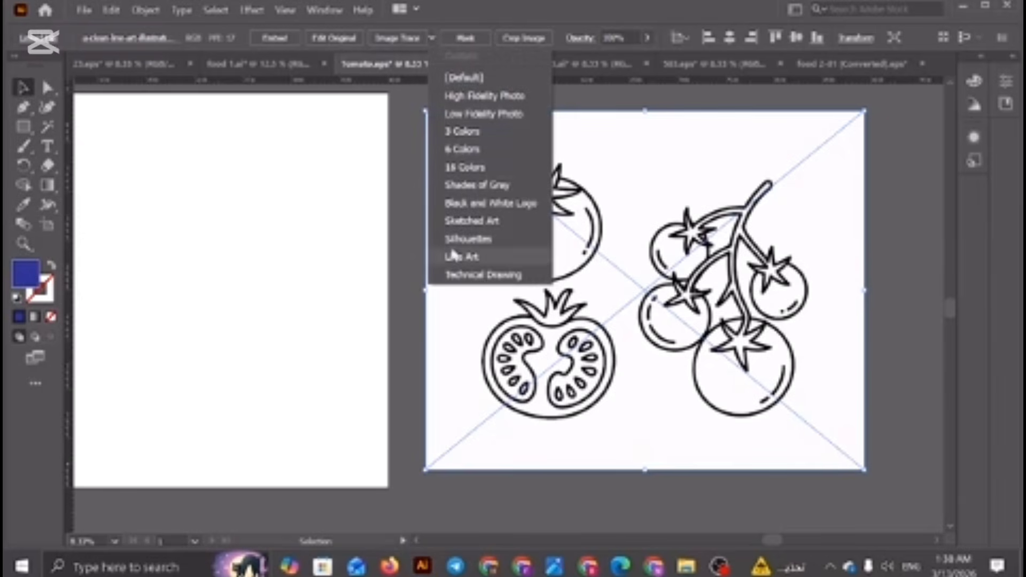
left_click(468, 206)
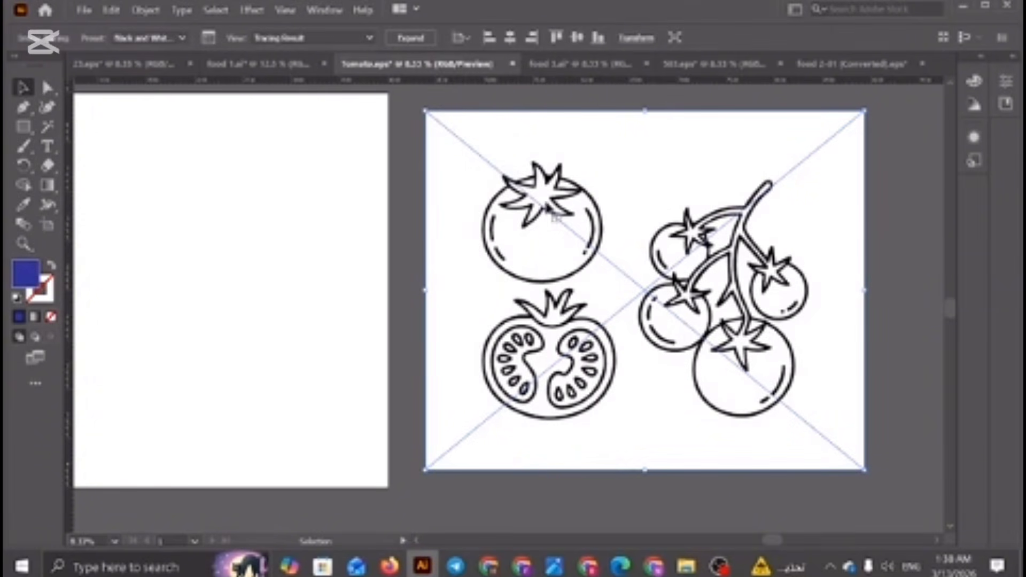
left_click(412, 39)
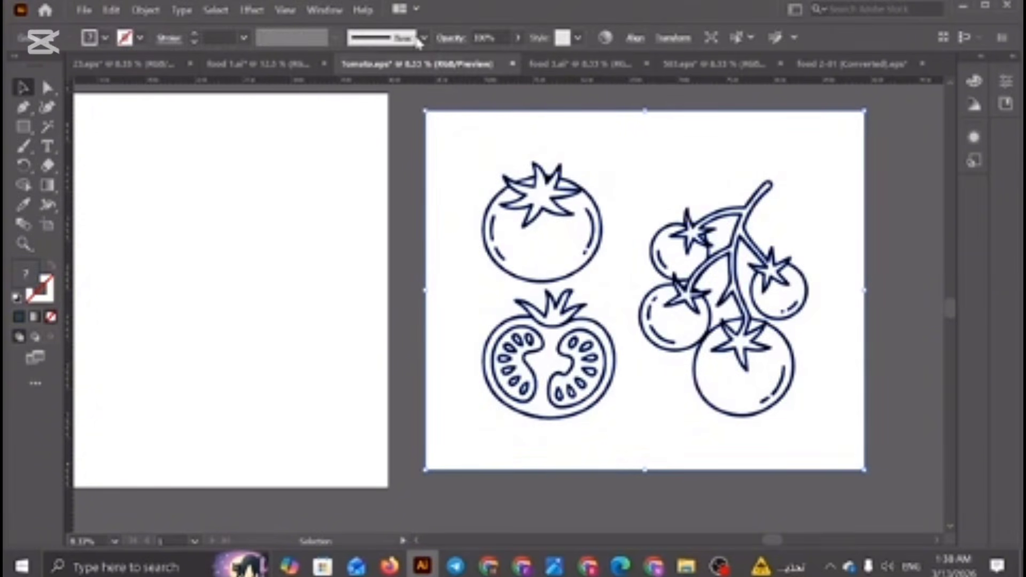
Ungroup the expanded tracing and delete its white background rectangle
right_click(643, 210)
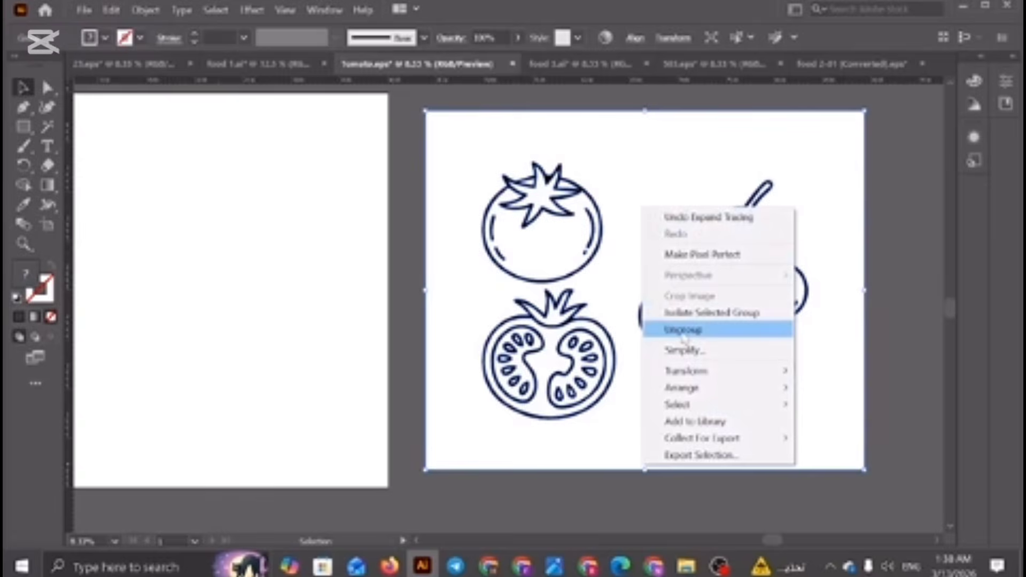
left_click(684, 330)
left_click(880, 212)
left_click(829, 199)
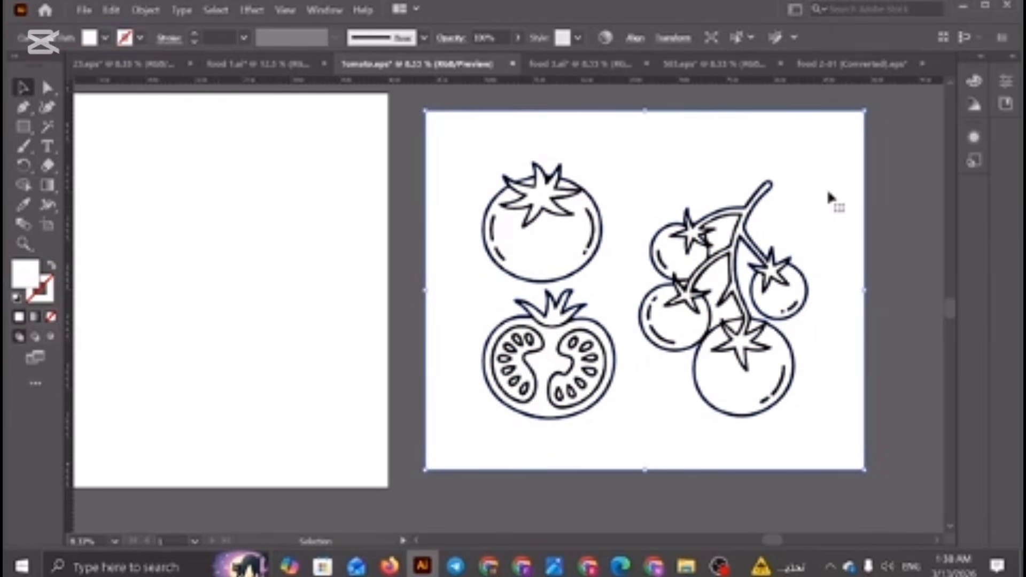
key("Delete")
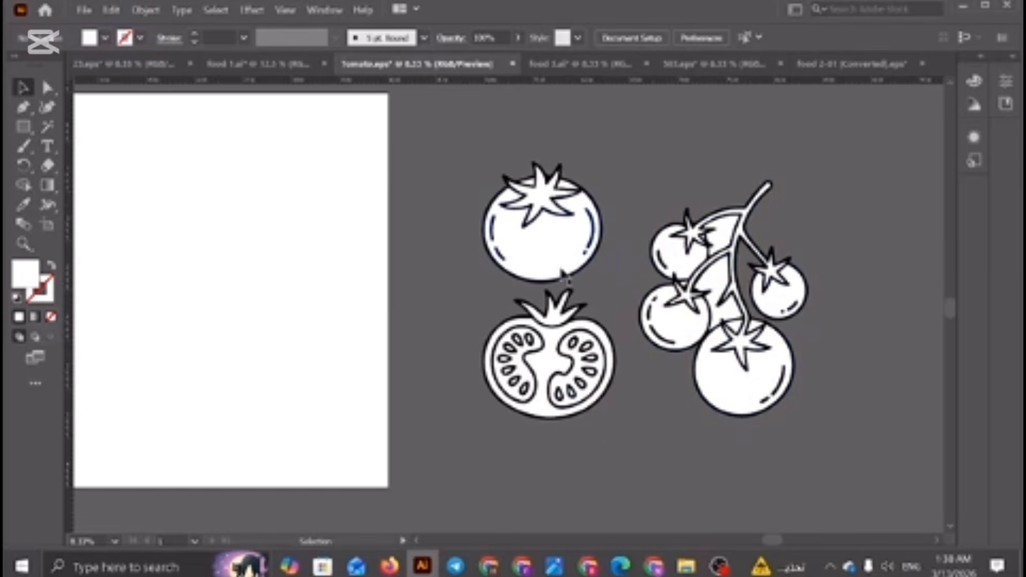
Select all white fills inside the traced tomatoes with the Magic Wand tool and delete them
left_click(556, 255)
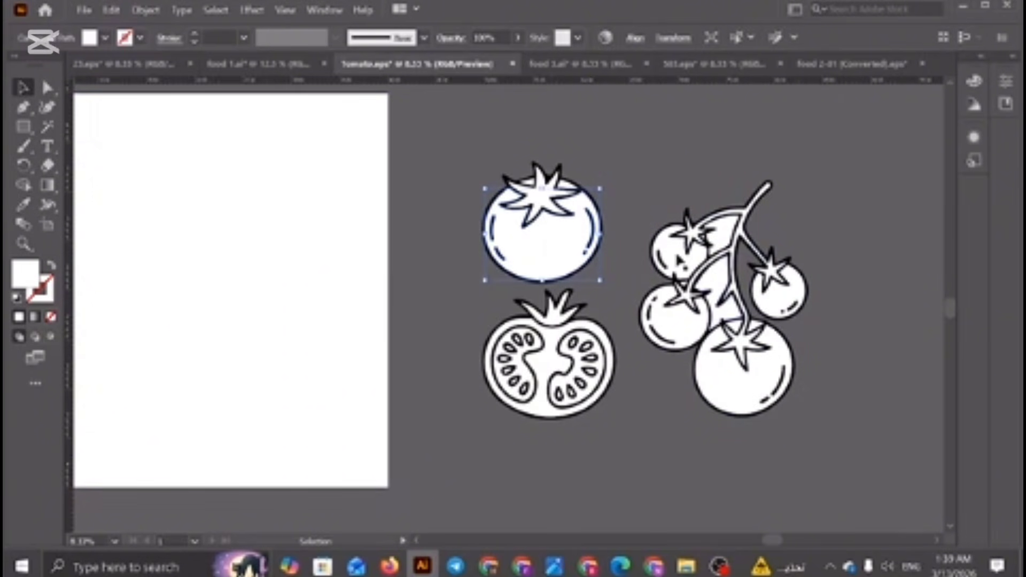
left_click(664, 166)
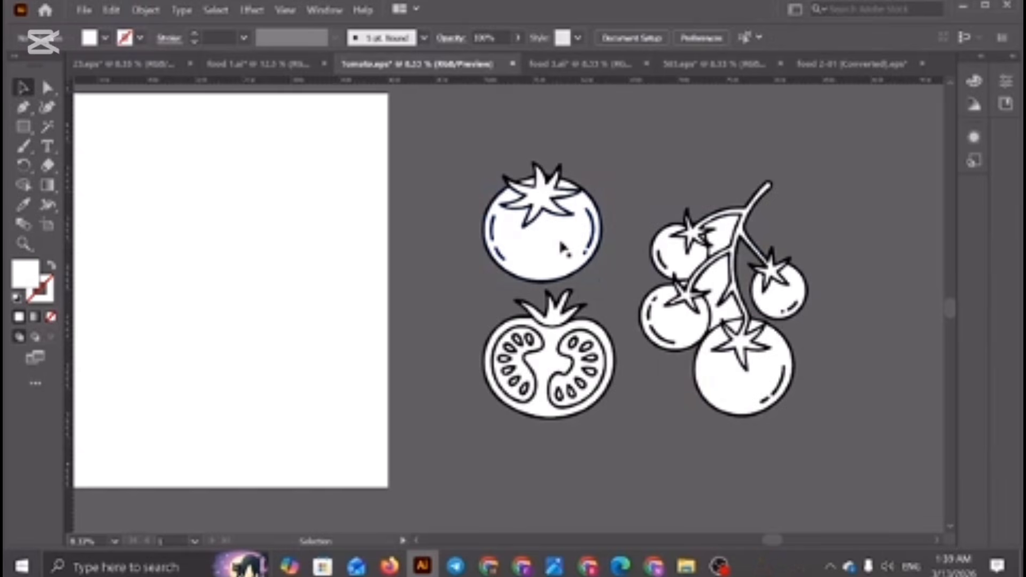
left_click(562, 248)
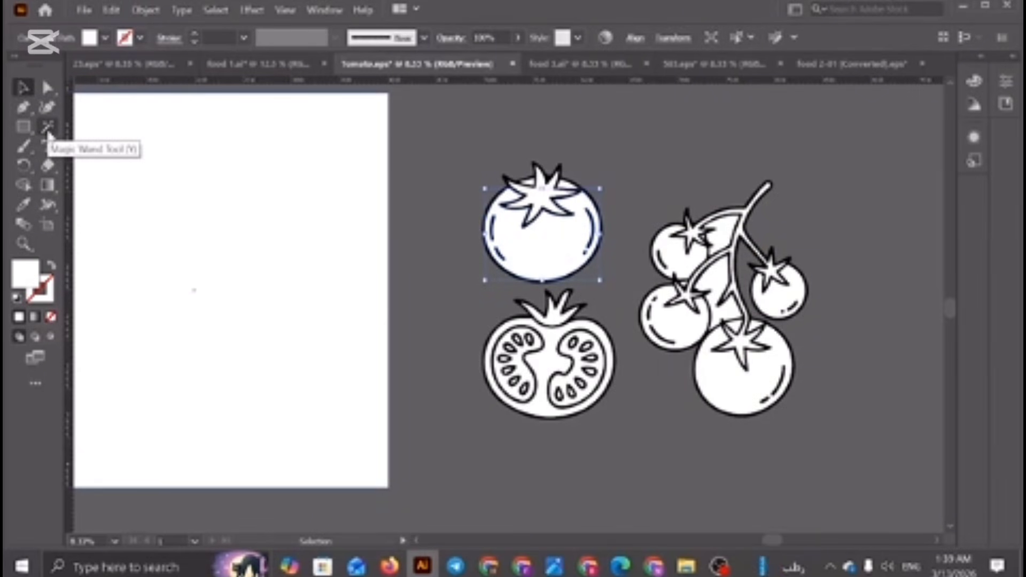
left_click(47, 129)
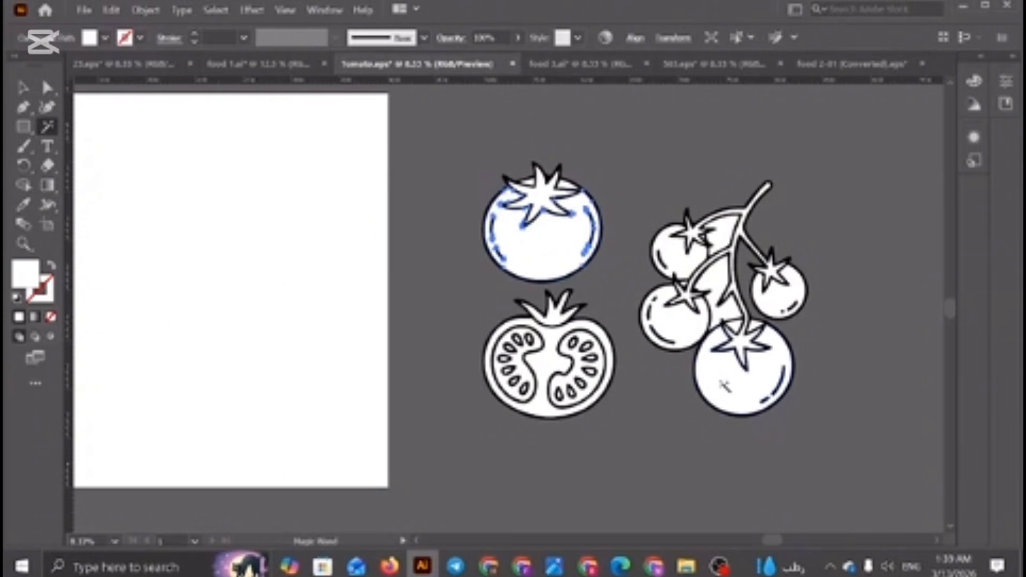
left_click(723, 384)
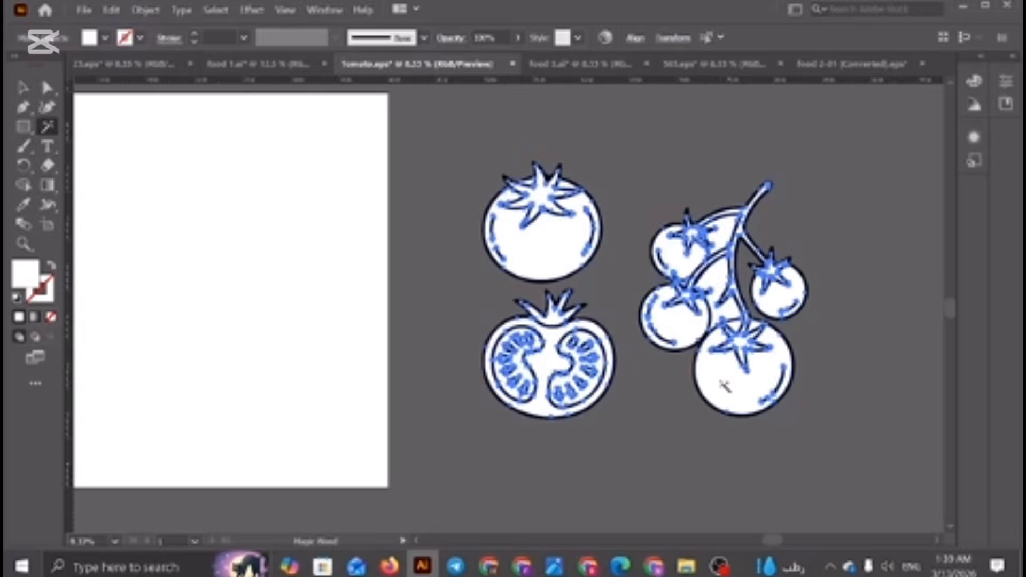
key("Delete")
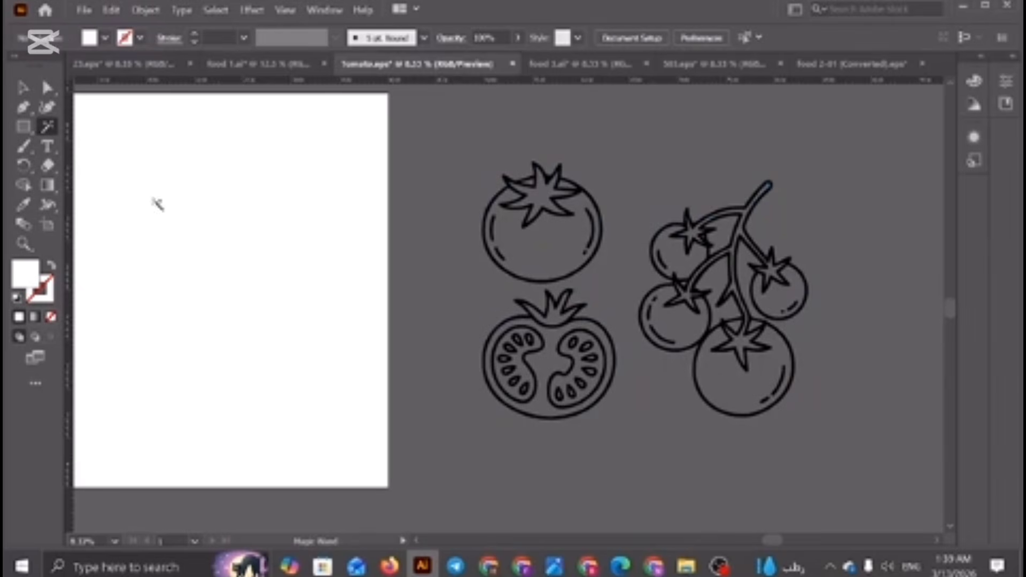
Group the whole tomato, the halved tomato and the tomato vine each as its own separate object
key("v")
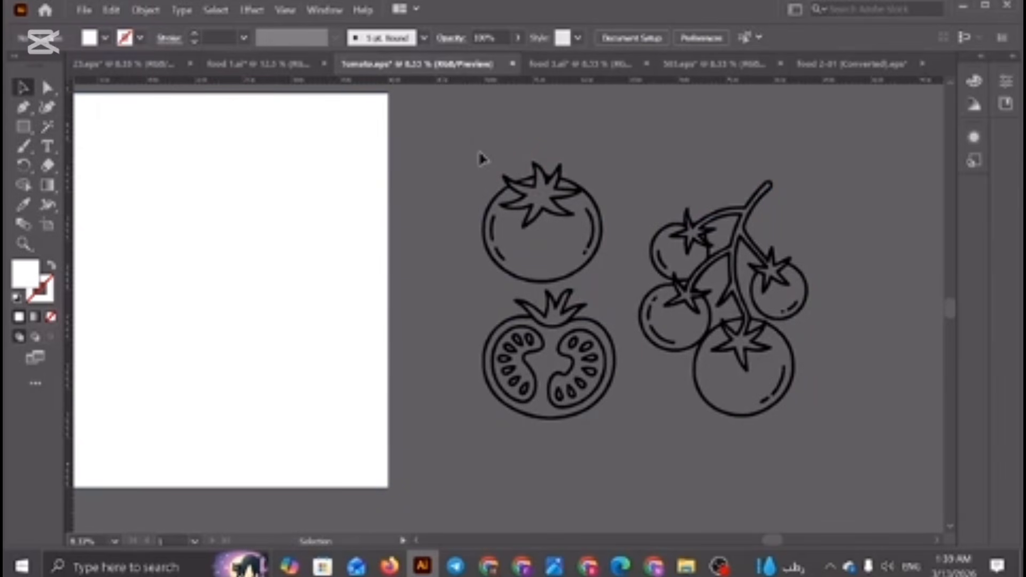
left_click(613, 280)
key("a")
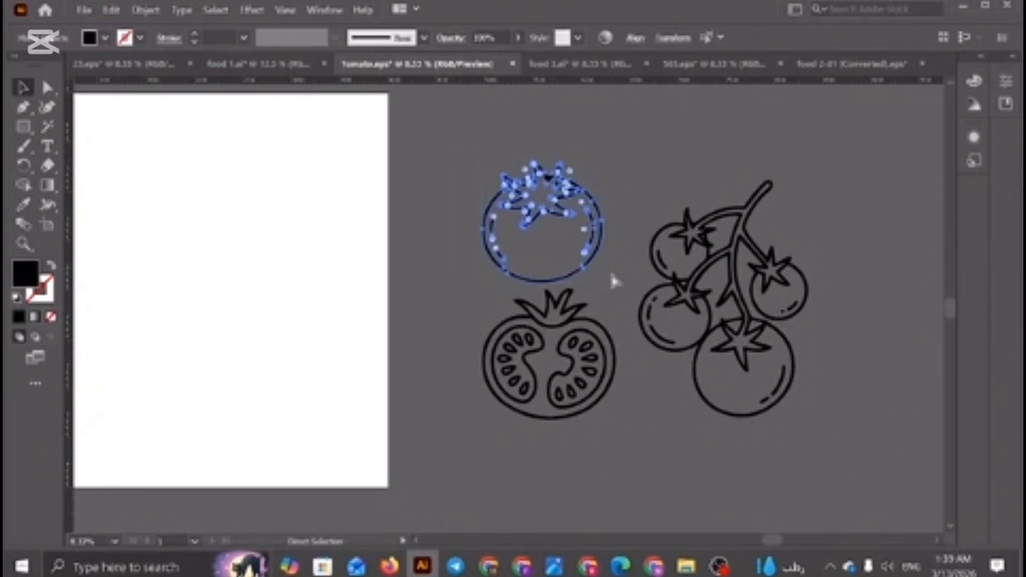
key("v")
left_click(481, 312)
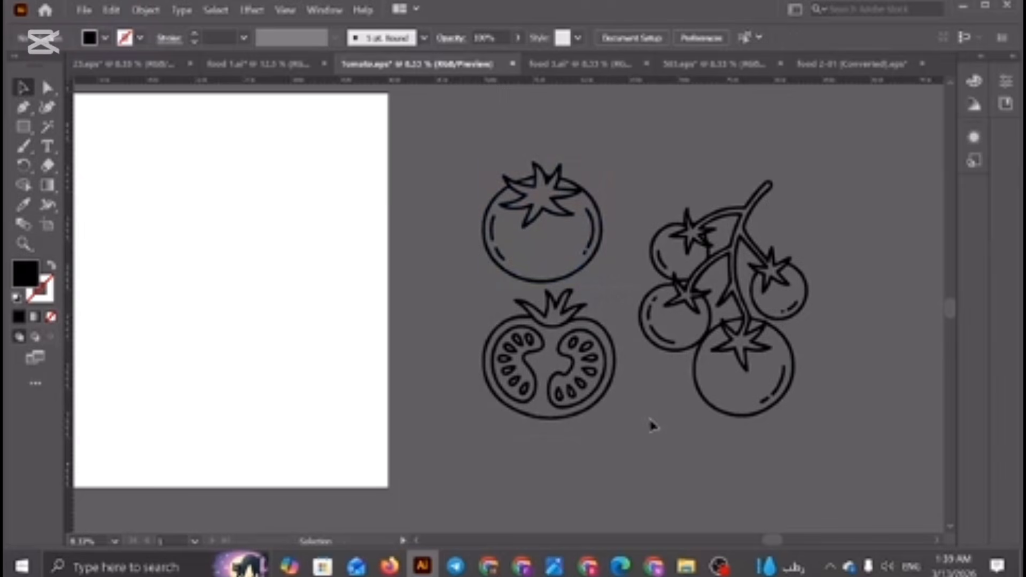
left_click_drag(649, 420, 629, 437)
key("ctrl+g")
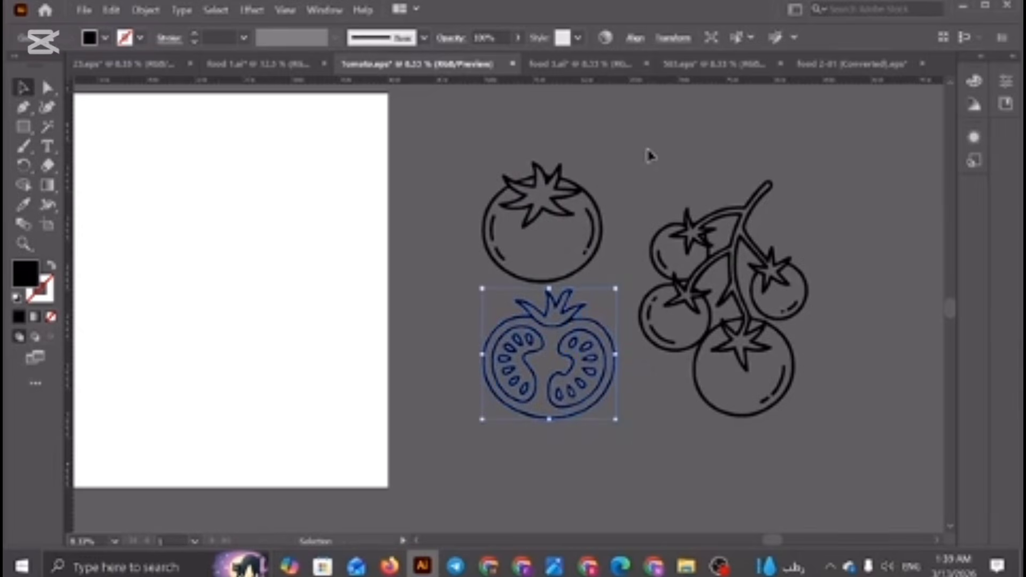
left_click_drag(650, 155, 818, 462)
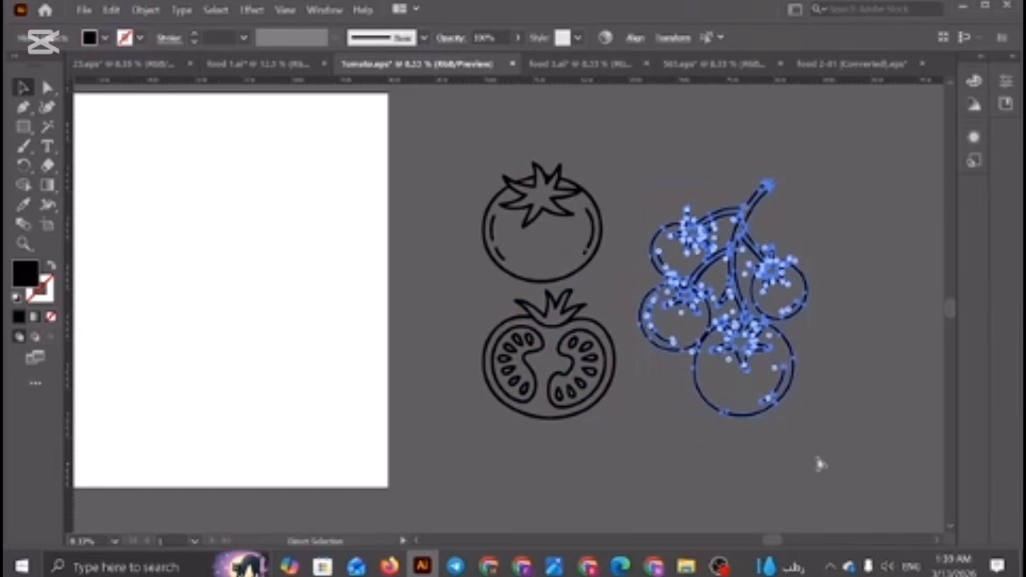
key("ctrl+g")
Move the three tomato drawings together onto the white artboard and group them
left_click_drag(522, 404, 610, 444)
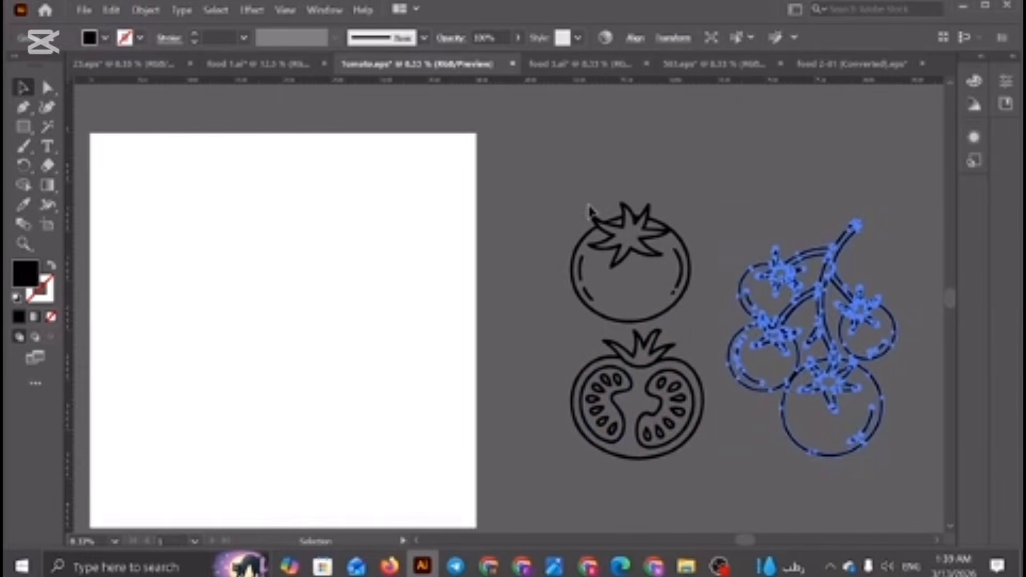
left_click_drag(554, 178, 799, 436)
left_click_drag(770, 339, 336, 353)
left_click_drag(571, 426, 723, 373)
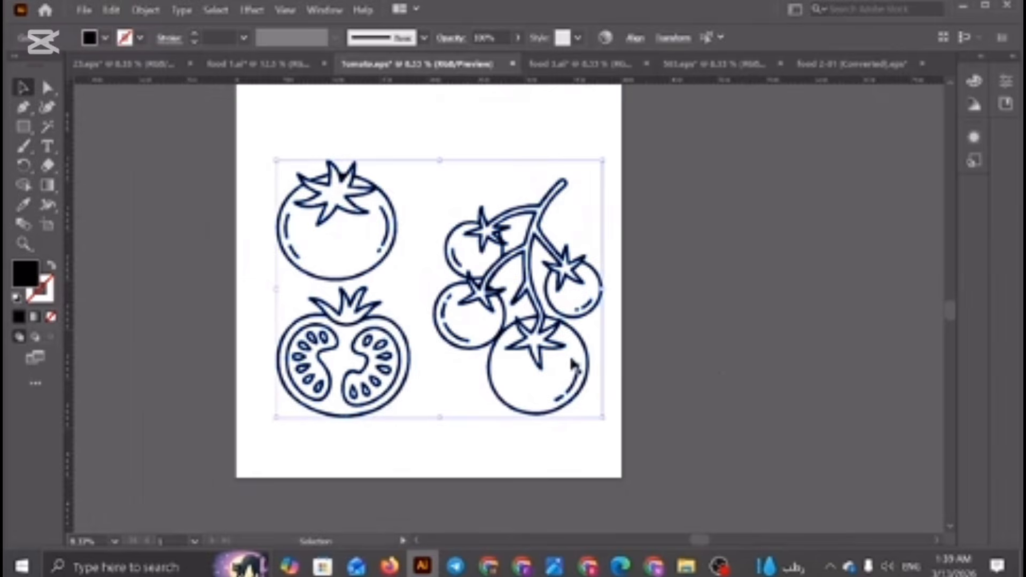
key("a")
key("v")
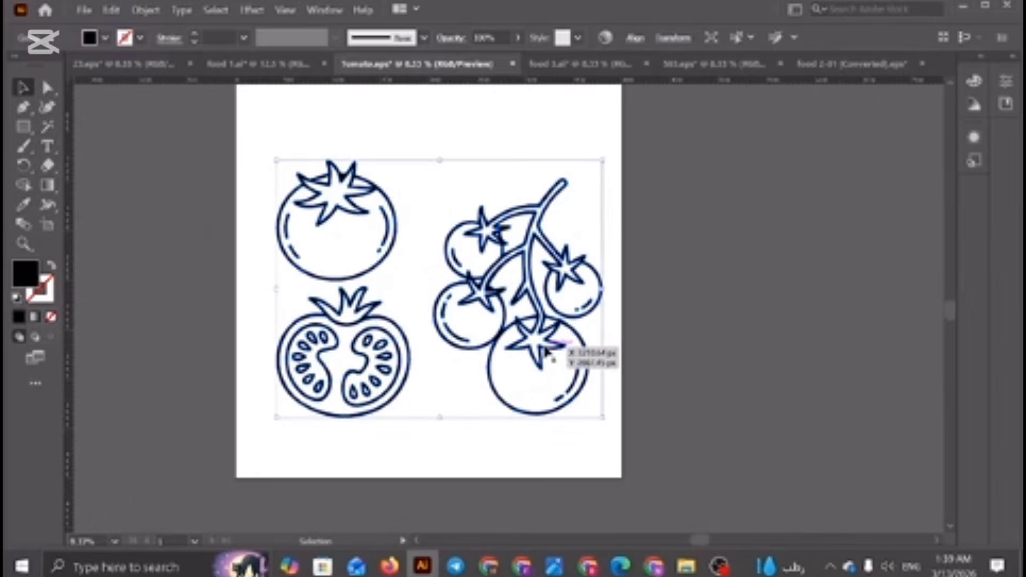
Enlarge the grouped tomatoes to nearly the artboard's full width and center them on it horizontally and vertically
left_click_drag(604, 289, 628, 321)
left_click(636, 38)
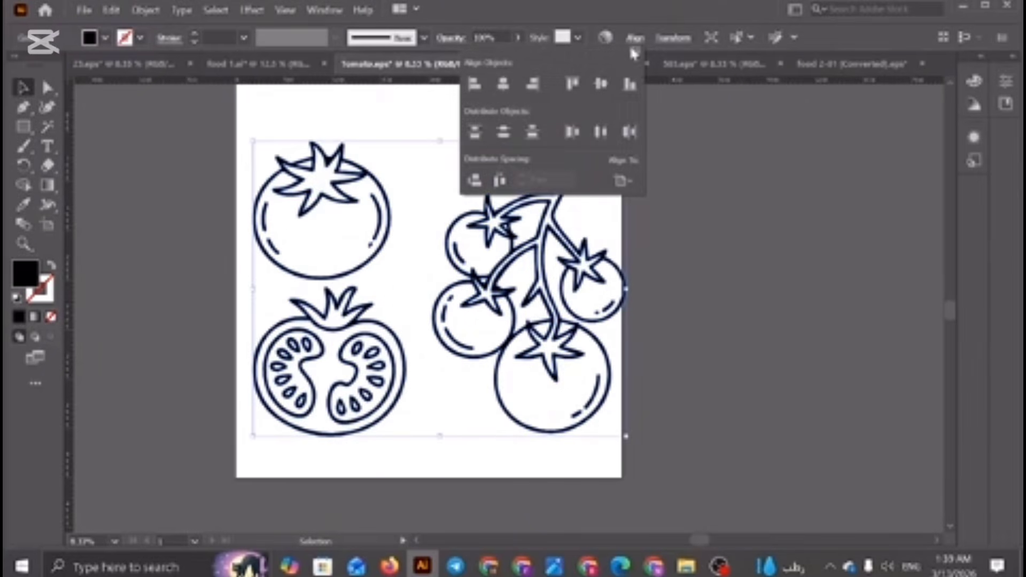
left_click(600, 84)
left_click(503, 84)
left_click(795, 335)
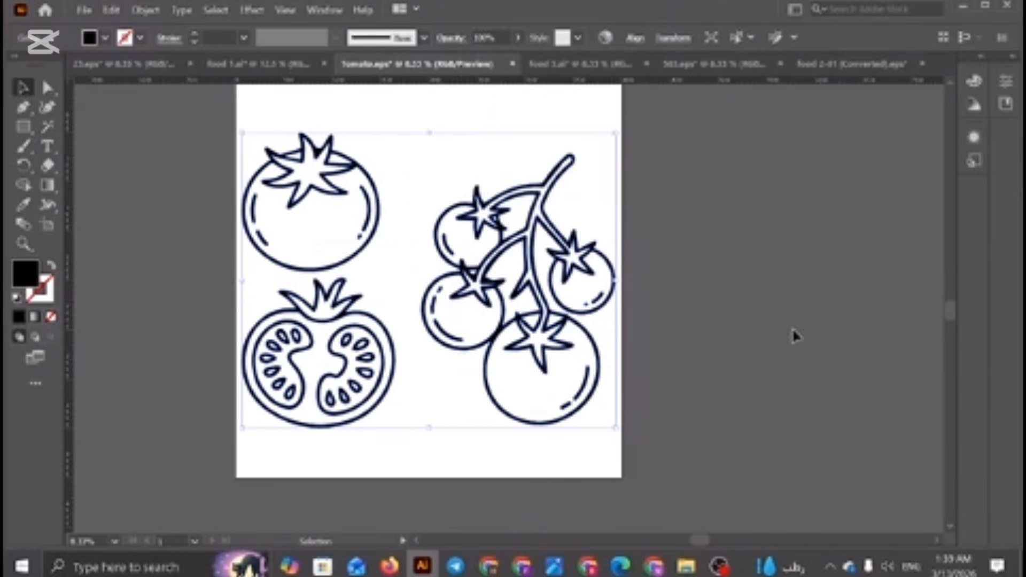
Select the white background rectangle behind the tomatoes, move it off the artboard and undo the move
scroll(795, 335, "up", 1)
left_click(543, 162)
left_click(791, 198)
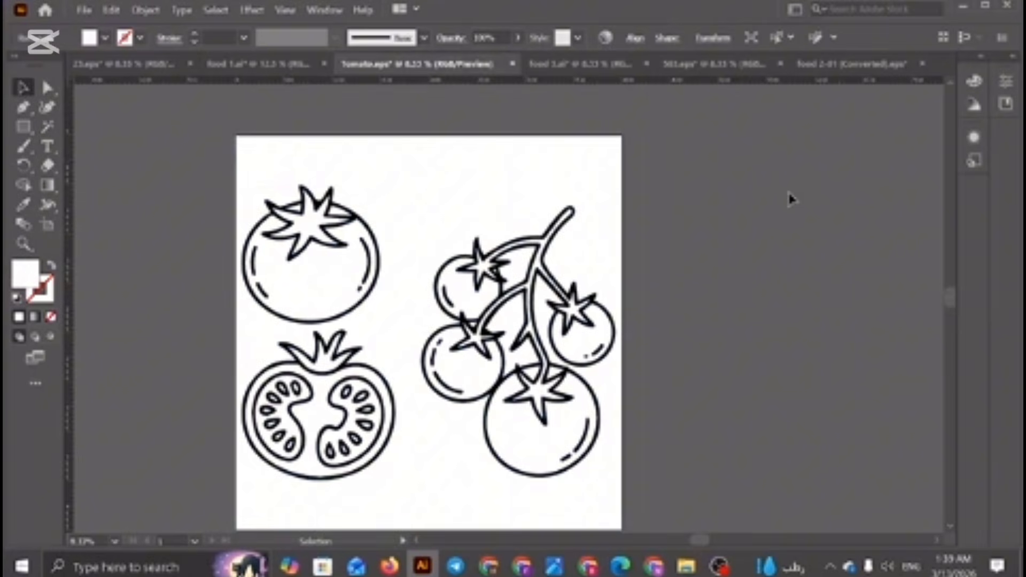
left_click(462, 165)
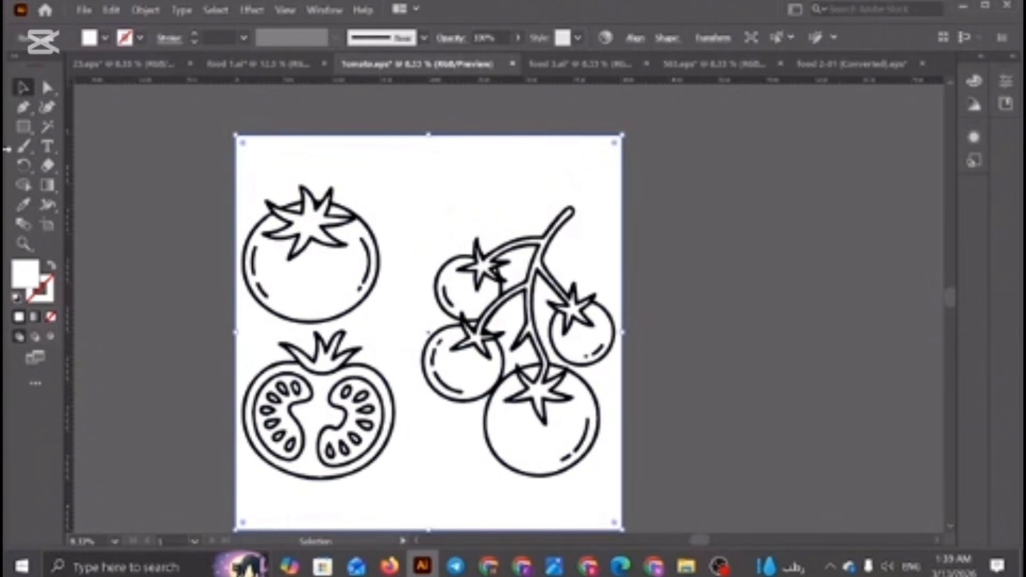
left_click(23, 127)
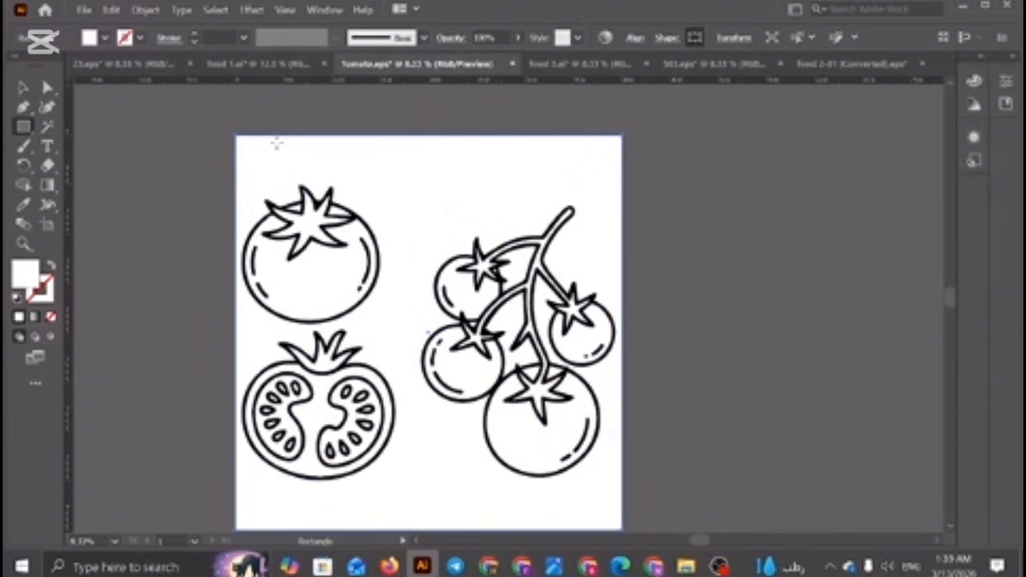
left_click(23, 87)
left_click_drag(457, 183, 775, 177)
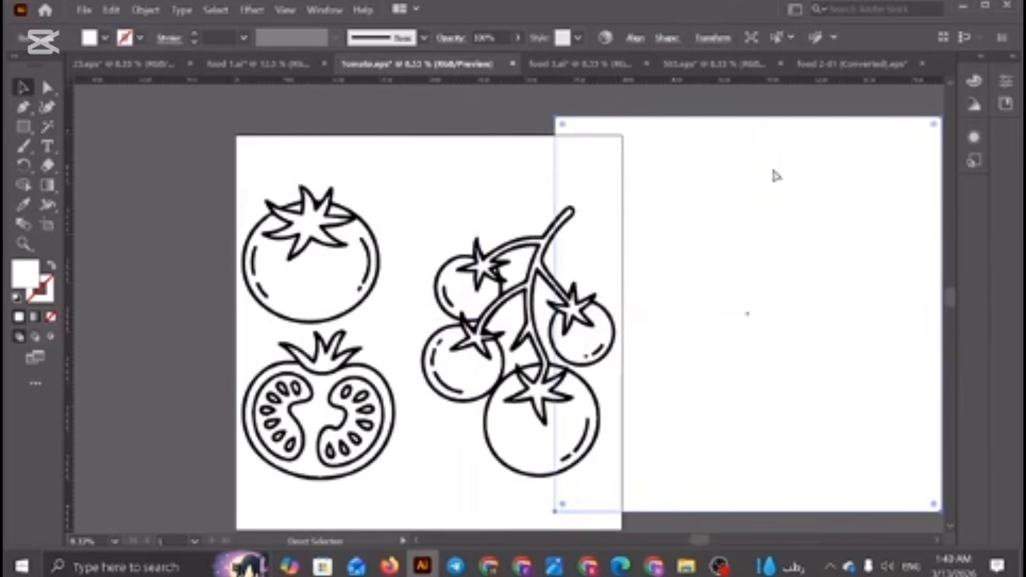
key("ctrl+z")
key("ctrl+z")
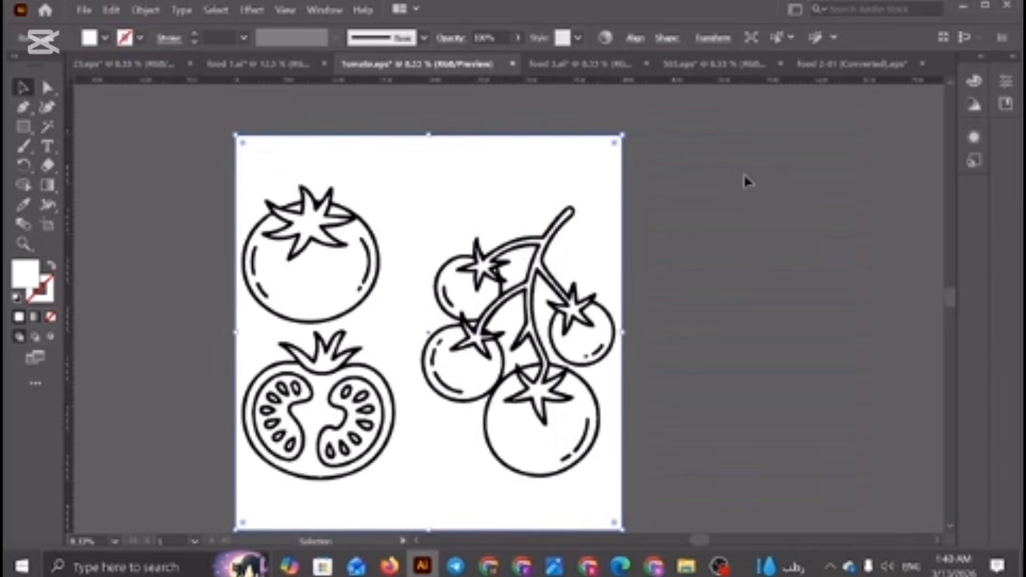
Check the Rectangle tool's width and height settings, cancel without drawing and leave the background rectangle deselected
left_click(23, 126)
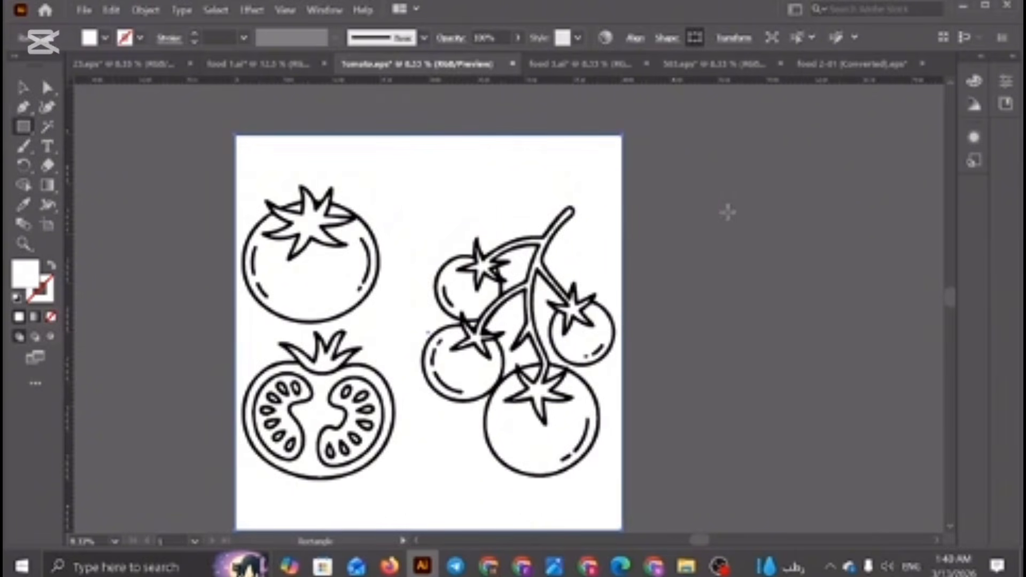
left_click(725, 191)
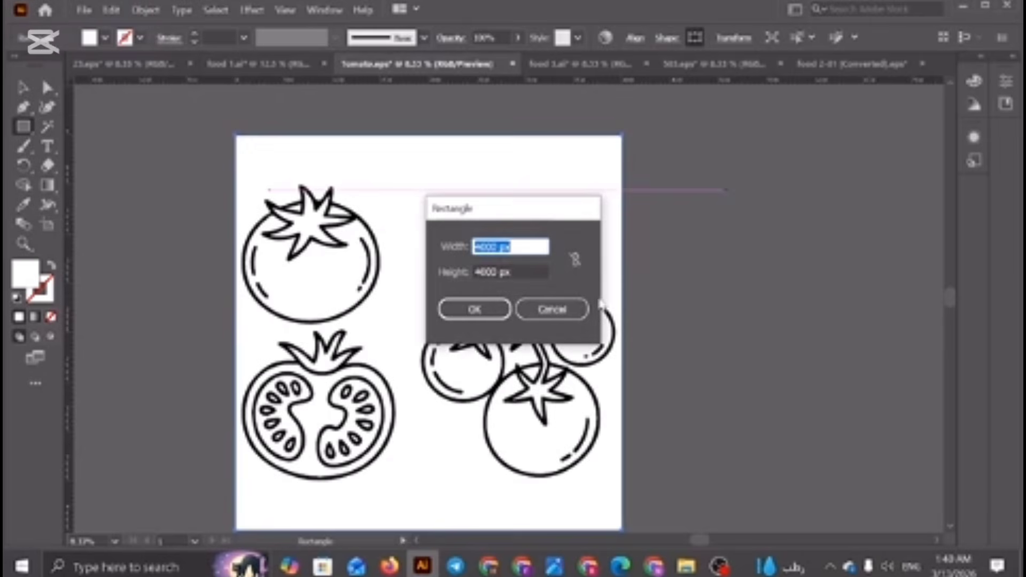
left_click(556, 308)
key("v")
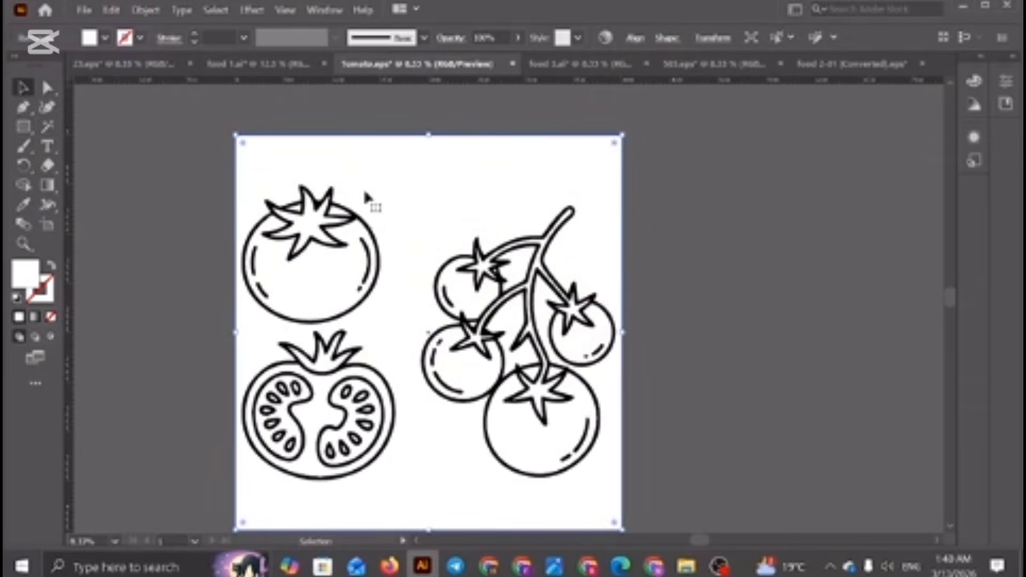
left_click(755, 230)
scroll(756, 231, "down", 1)
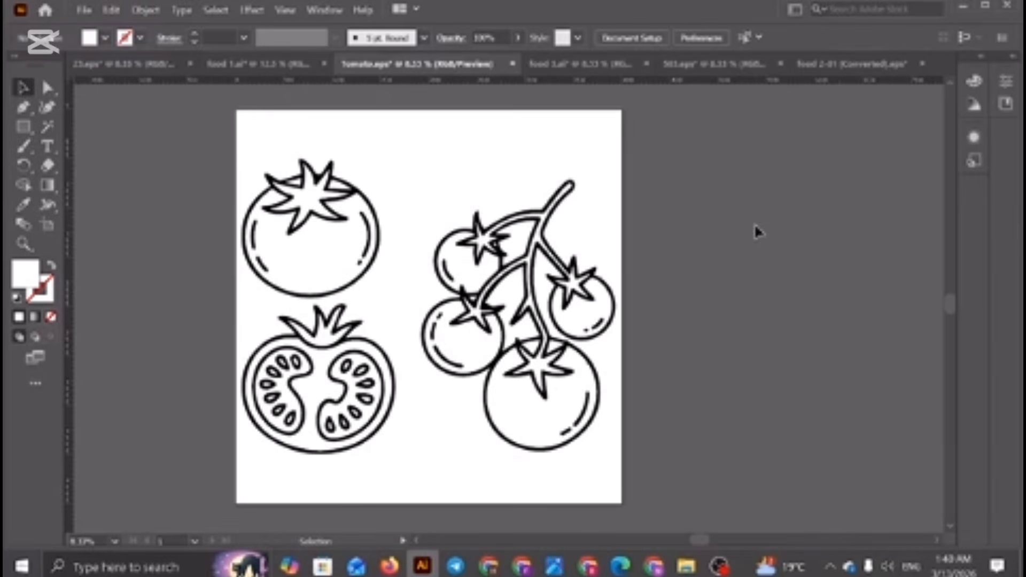
left_click(279, 134)
left_click(187, 161)
Save the artwork as an Illustrator EPS named 1 in folder E on New Volume (E:), with Use Artboards enabled
left_click(84, 9)
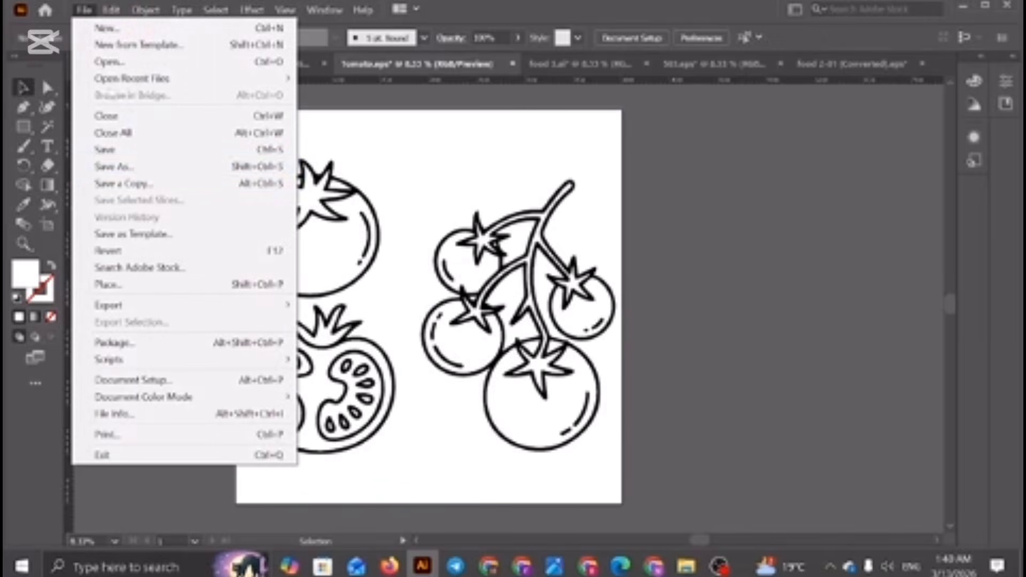
left_click(141, 170)
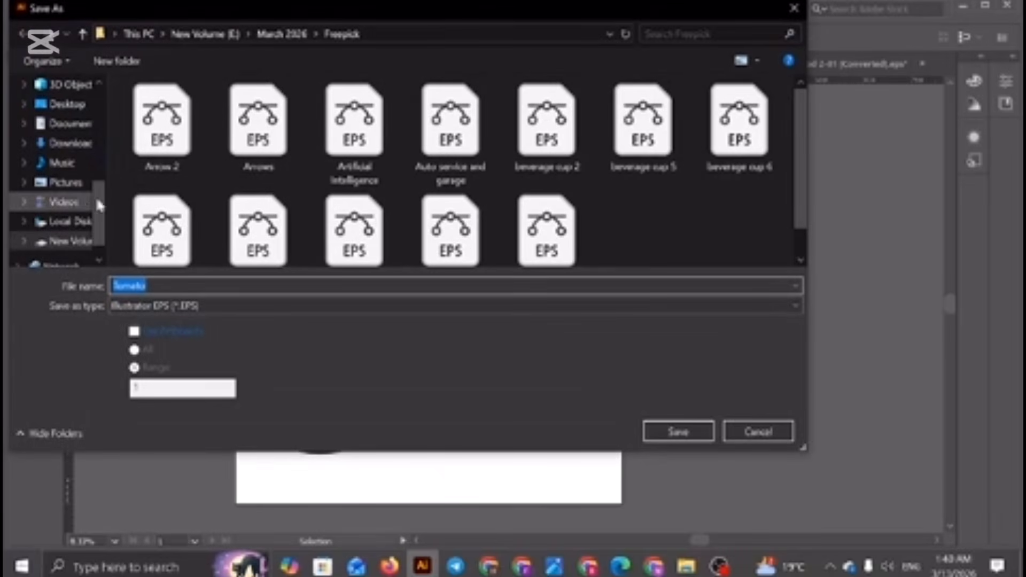
scroll(63, 211, "down", 1)
left_click(64, 220)
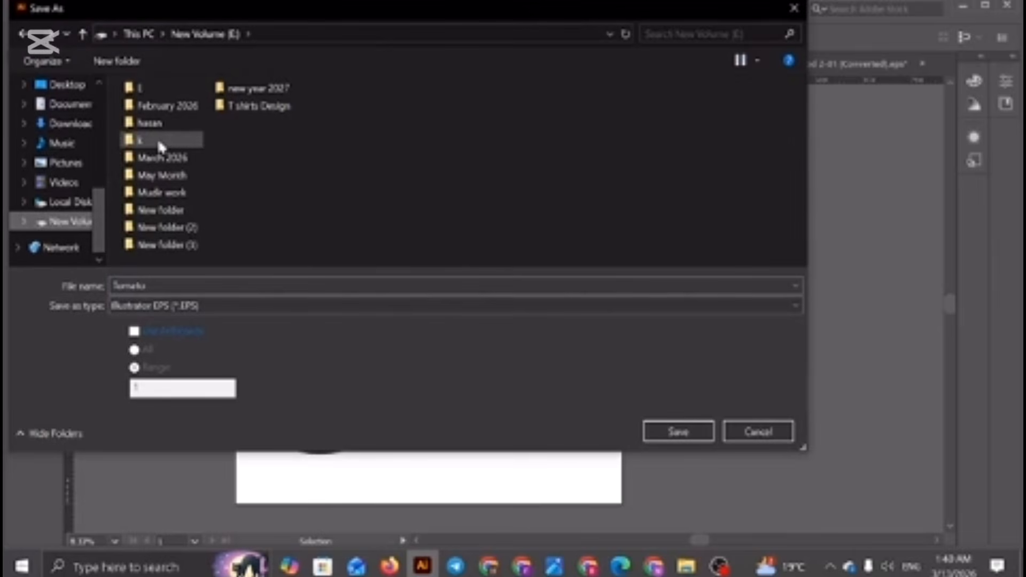
double_click(157, 138)
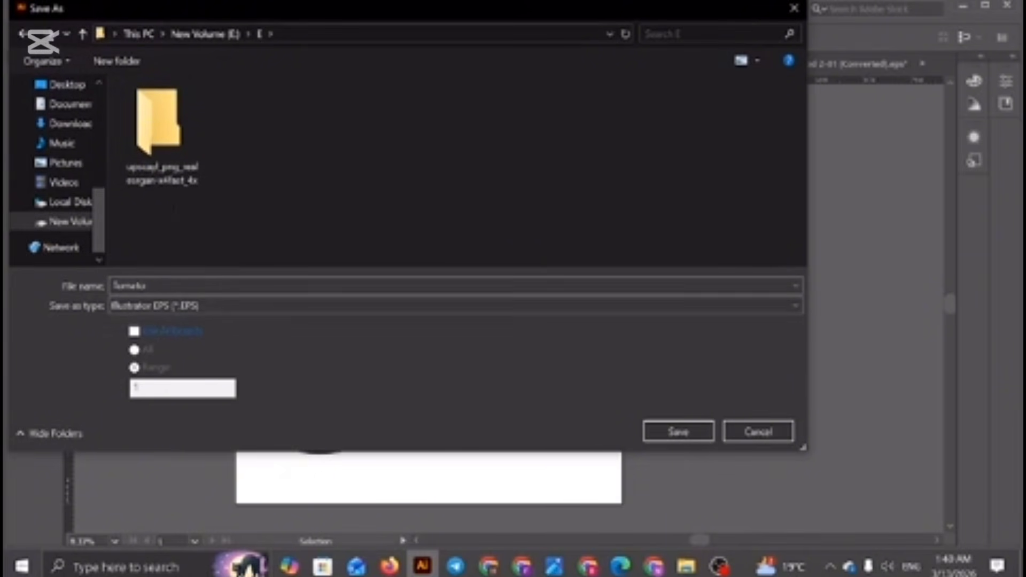
left_click(129, 286)
type("1")
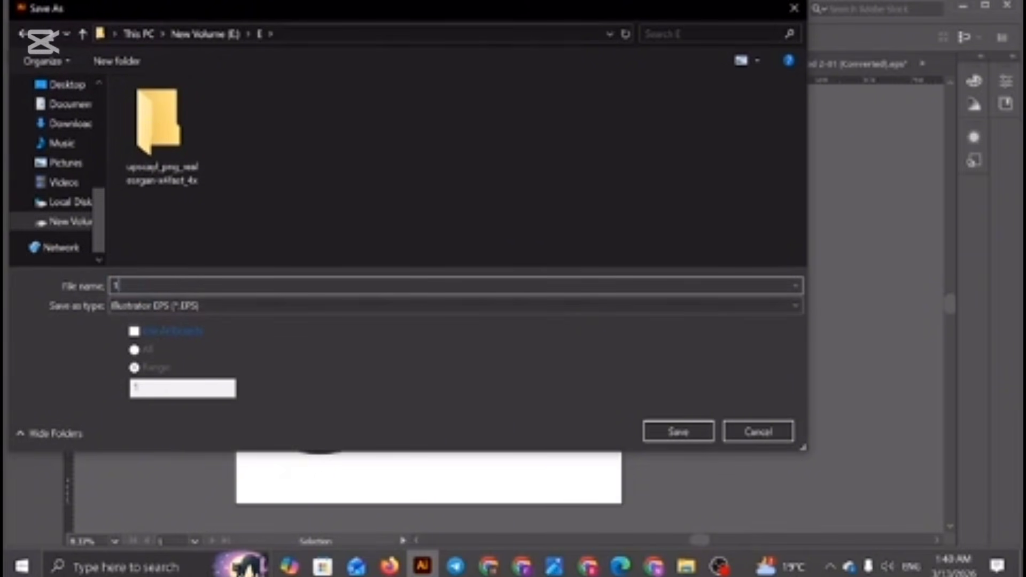
left_click(151, 330)
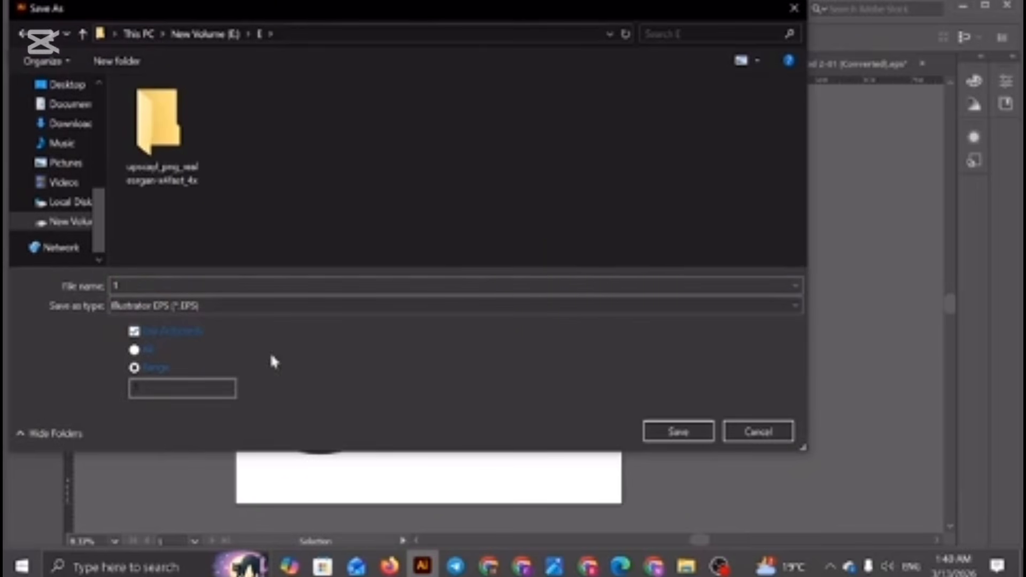
left_click(674, 429)
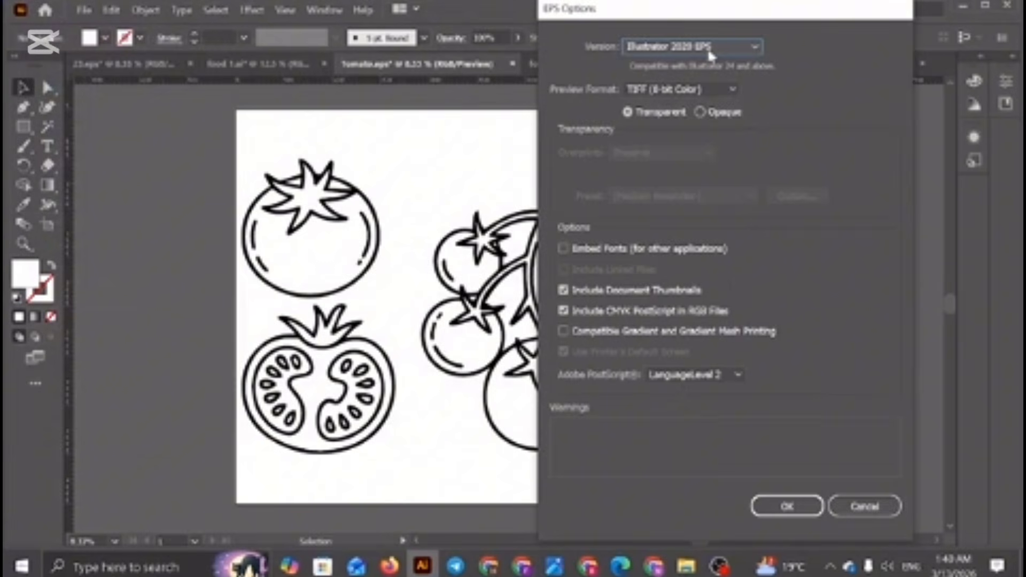
Set the EPS version to Illustrator 10 EPS and accept the remaining export options
left_click(711, 54)
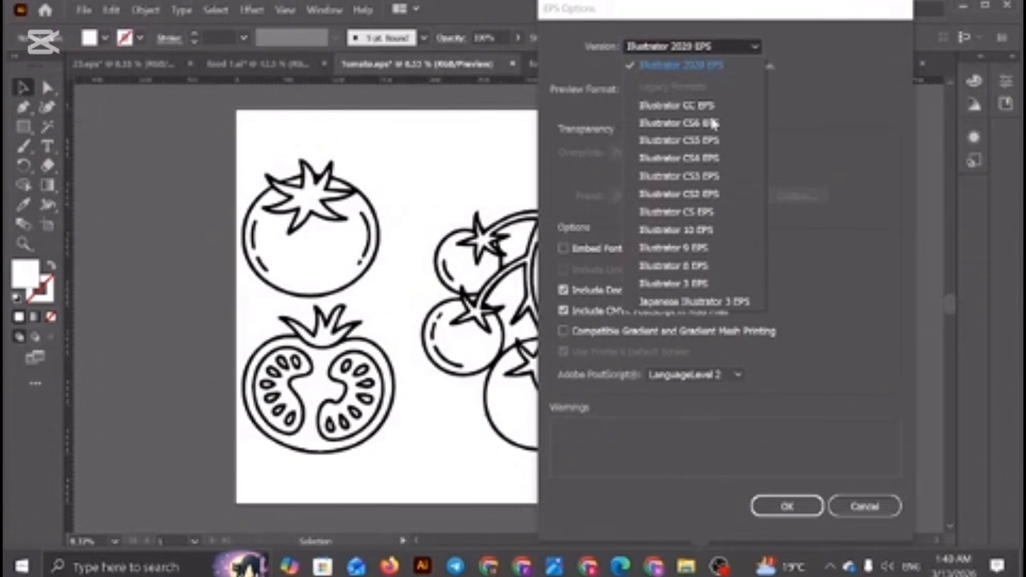
left_click(706, 232)
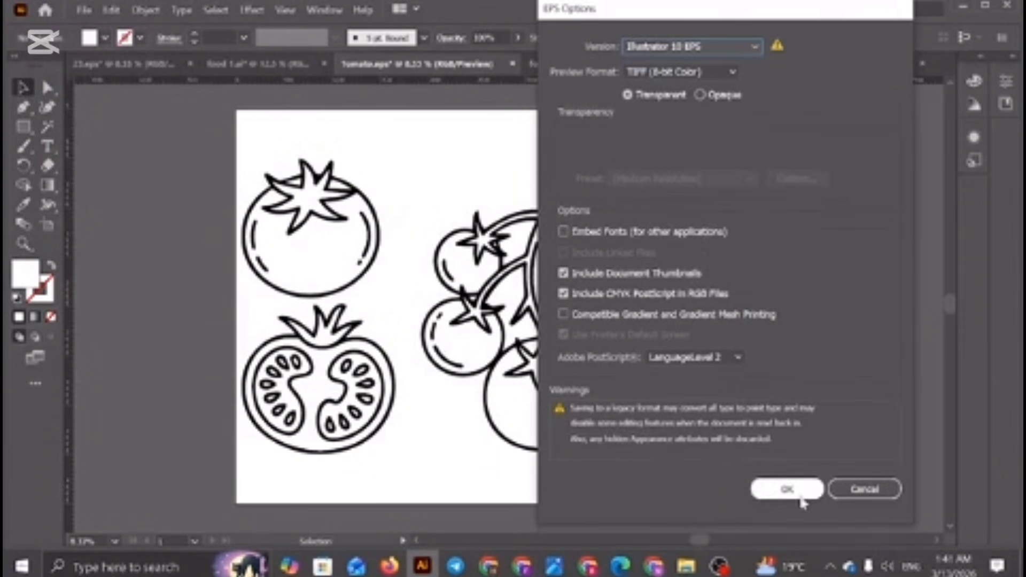
left_click(788, 489)
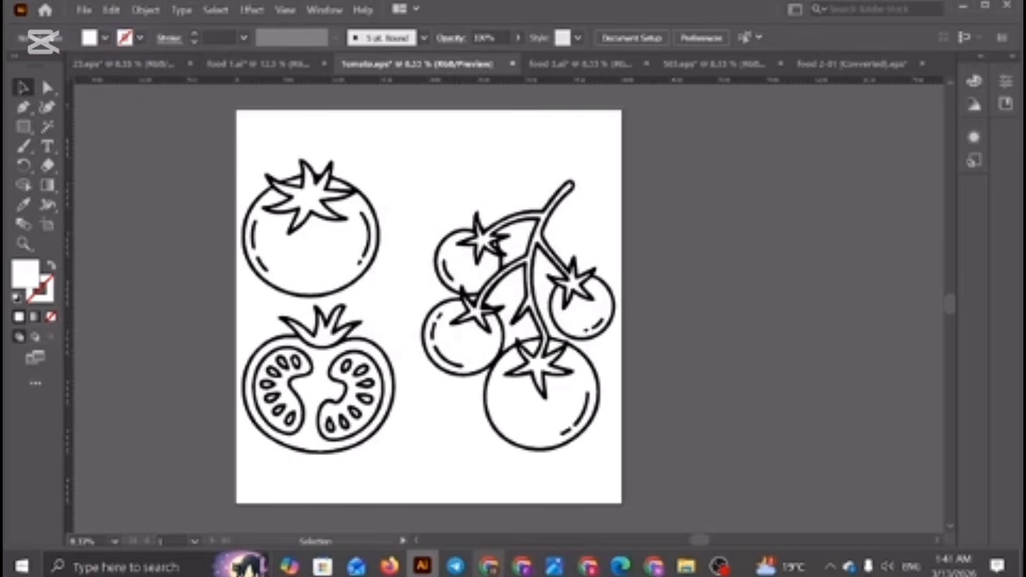
Switch to the Shutterstock contributor page in Chrome, start an asset upload and browse to folder E
left_click(488, 568)
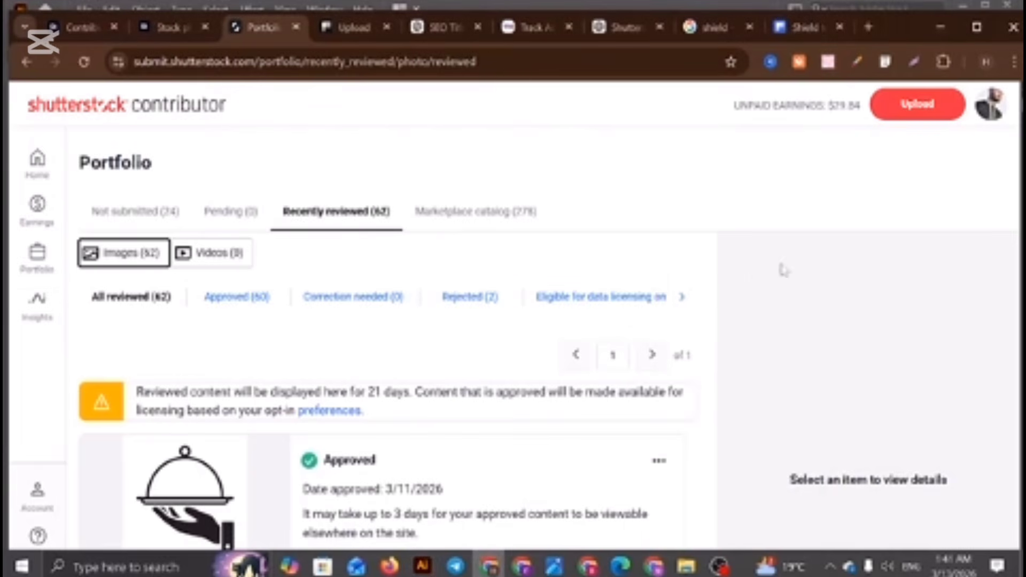
left_click(921, 109)
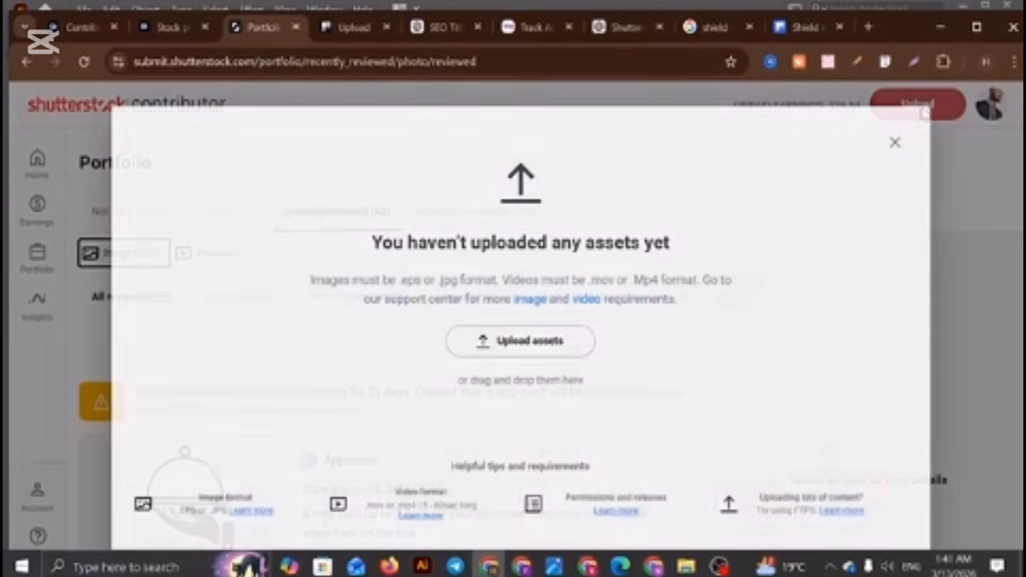
left_click(546, 350)
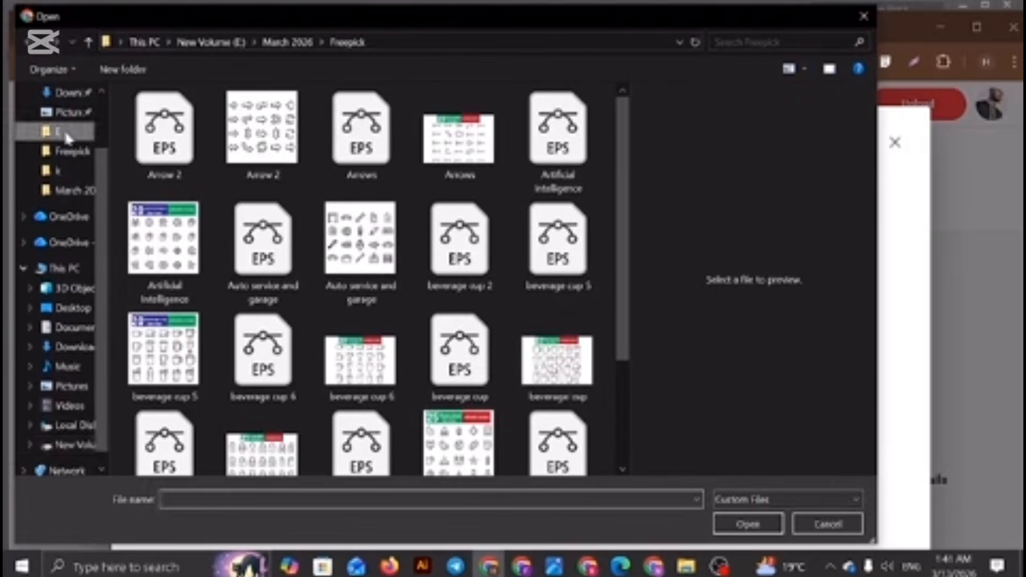
left_click(67, 138)
Rename the EPS file 1-01 in folder E as 1 and upload it to Shutterstock
right_click(266, 128)
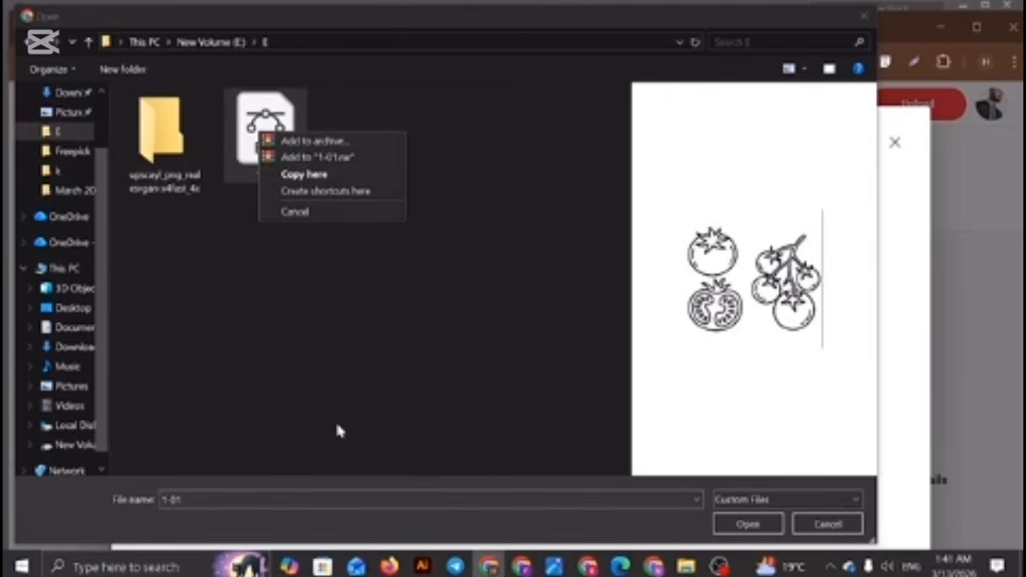
right_click(271, 111)
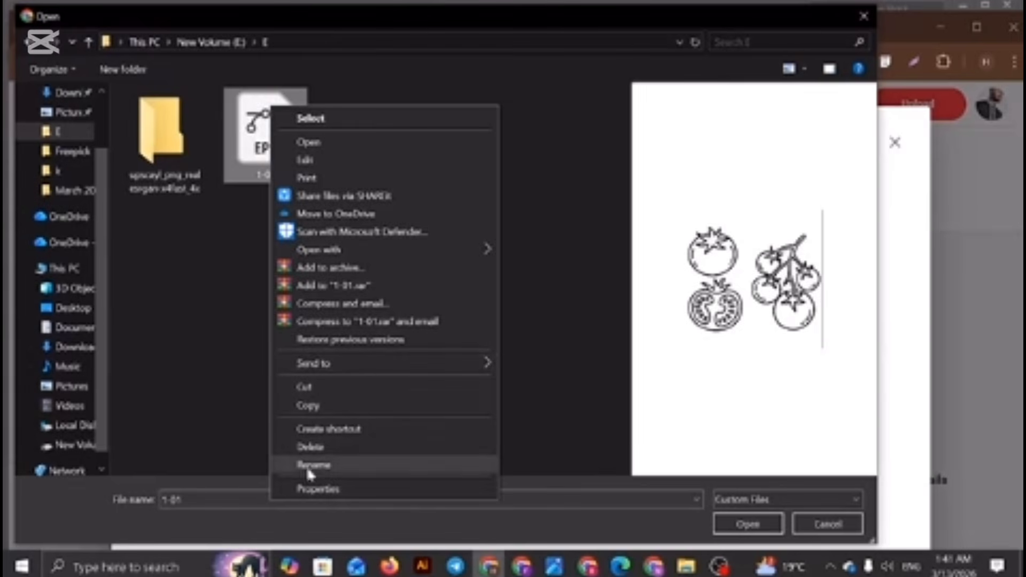
left_click(312, 466)
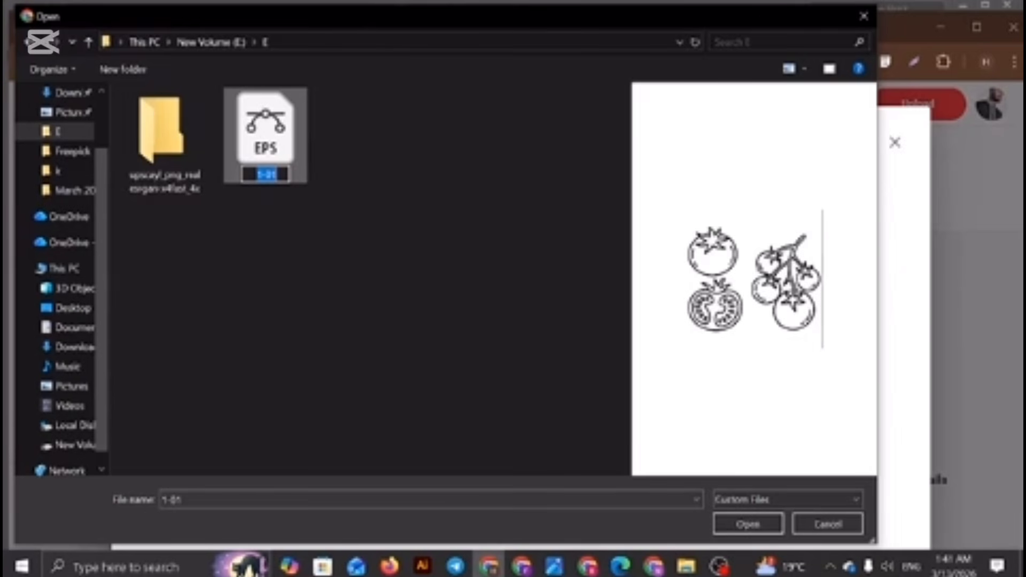
type("Graphic design")
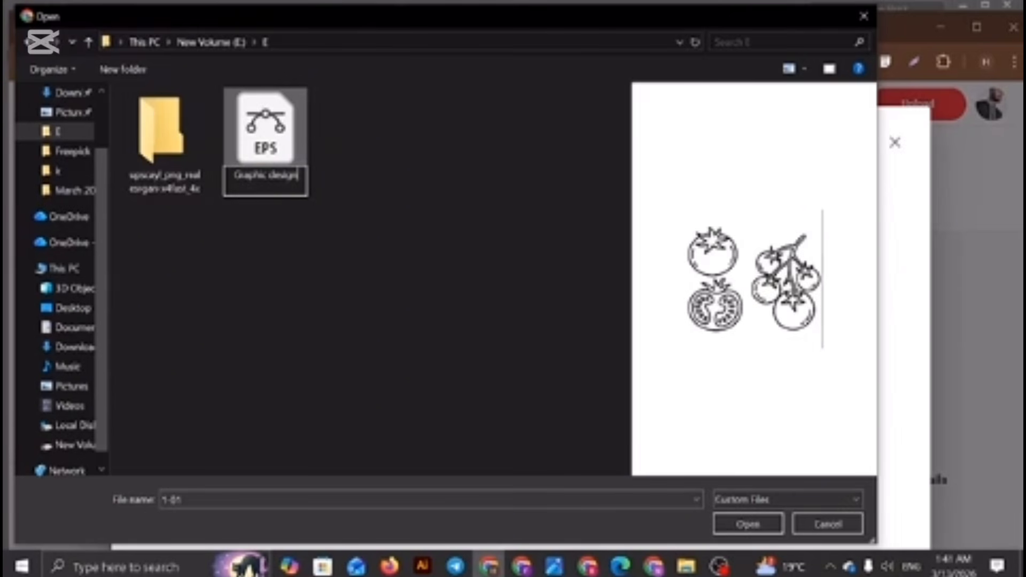
double_click(268, 175)
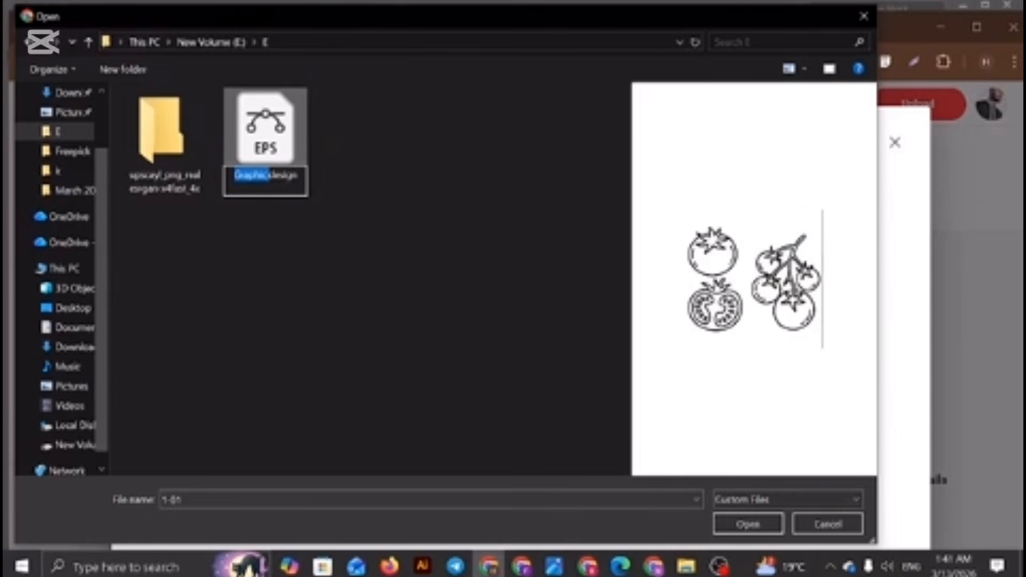
key("ctrl+a")
type("1")
key("Return")
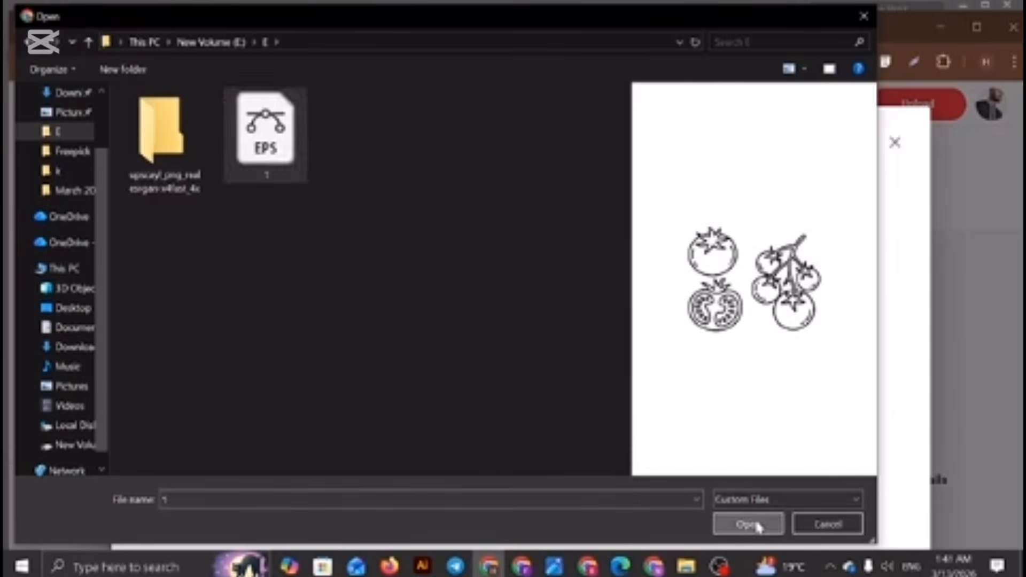
left_click(750, 524)
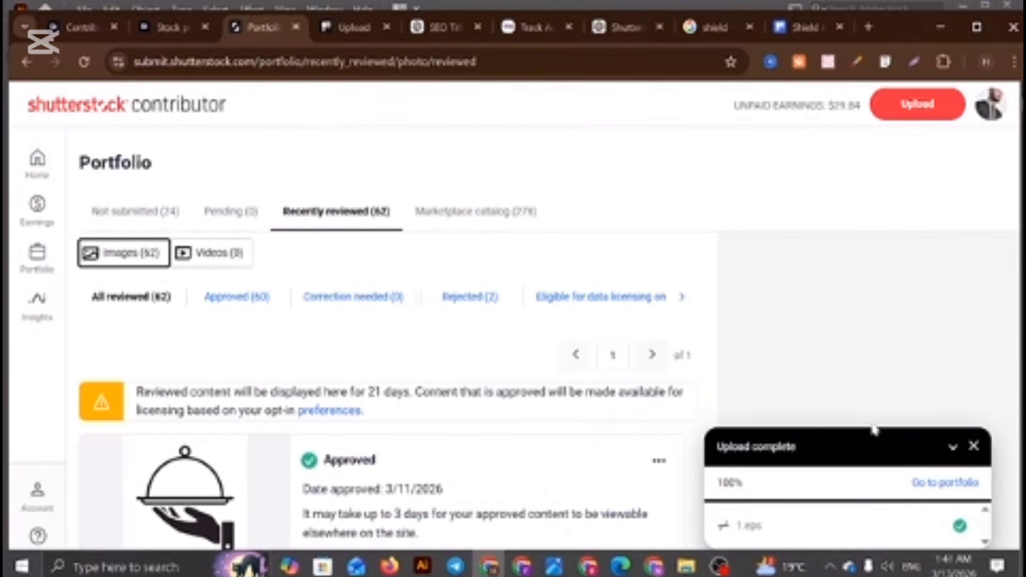
Go to the portfolio's unsubmitted images, refresh the list and select 20.eps for adding its details
left_click(946, 486)
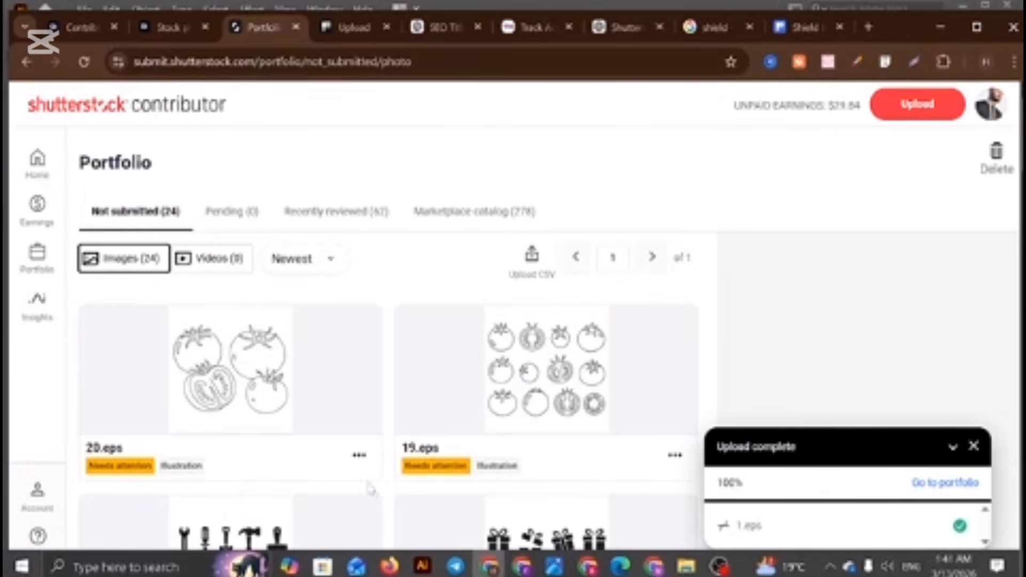
left_click(974, 446)
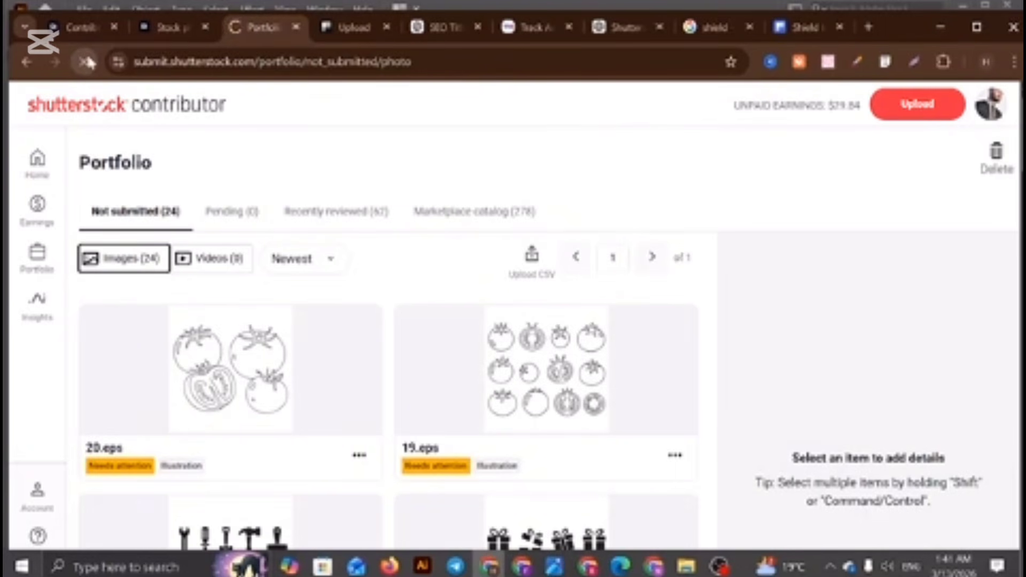
left_click(86, 61)
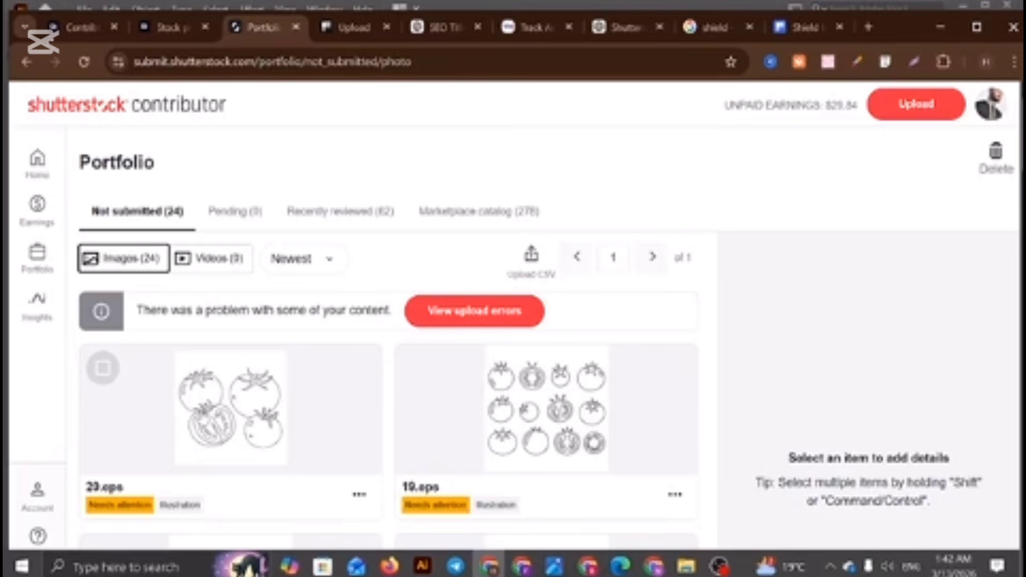
left_click(102, 368)
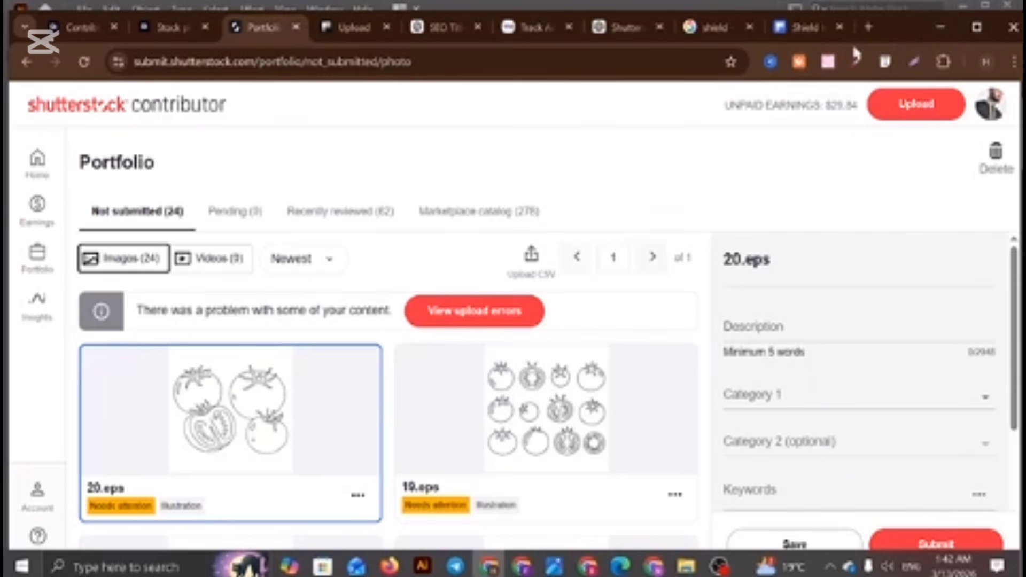
Search Google for imstrocker in a new browser tab and open ImStocker's Microstock keyword tool page
left_click(869, 27)
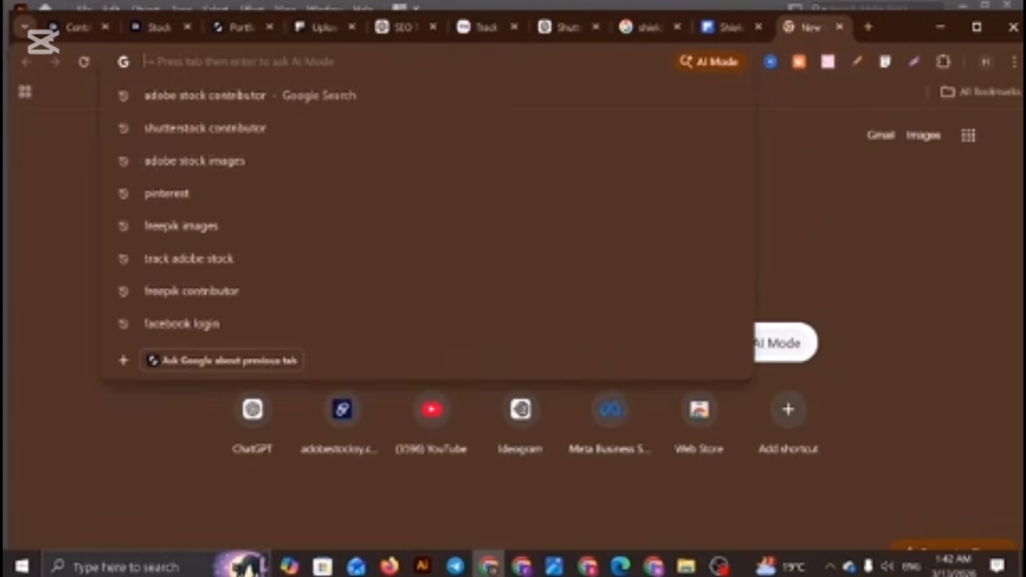
type("i")
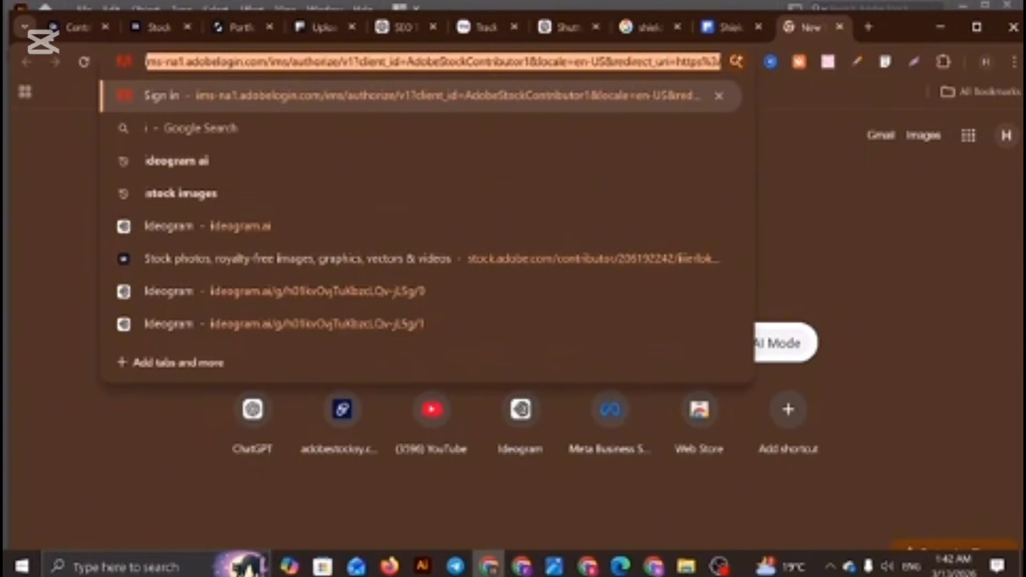
type("mst")
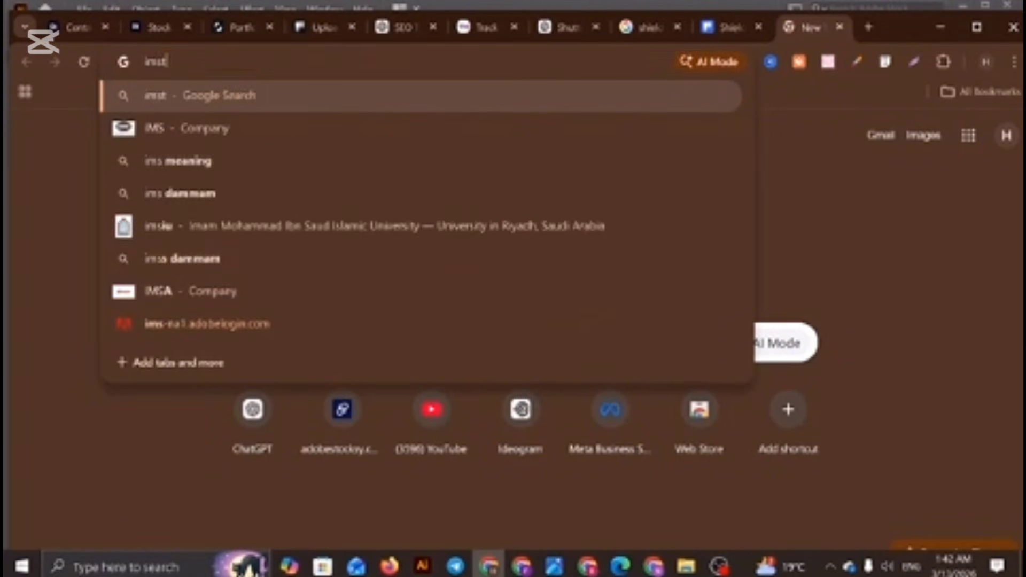
type("rocker")
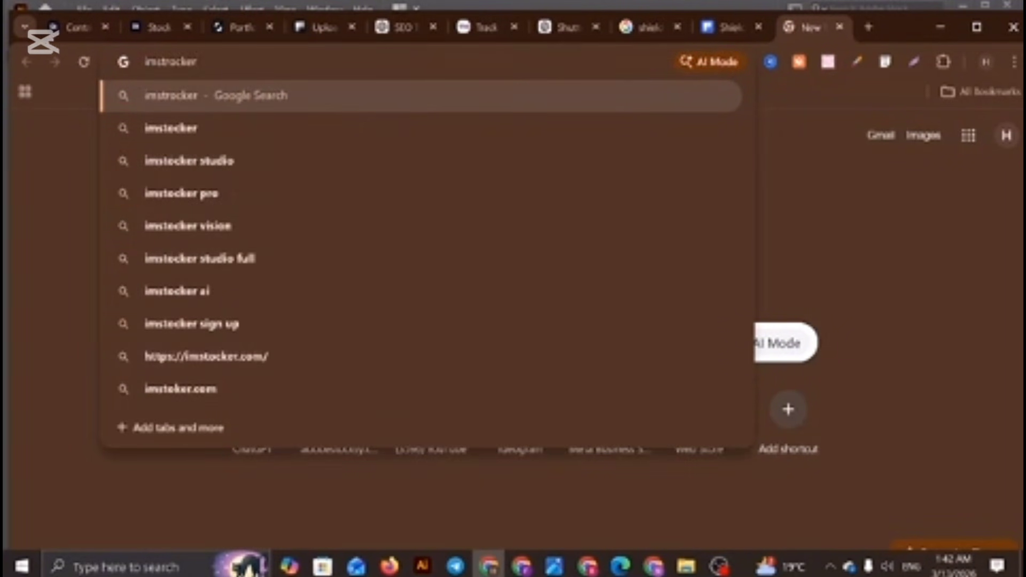
key("Return")
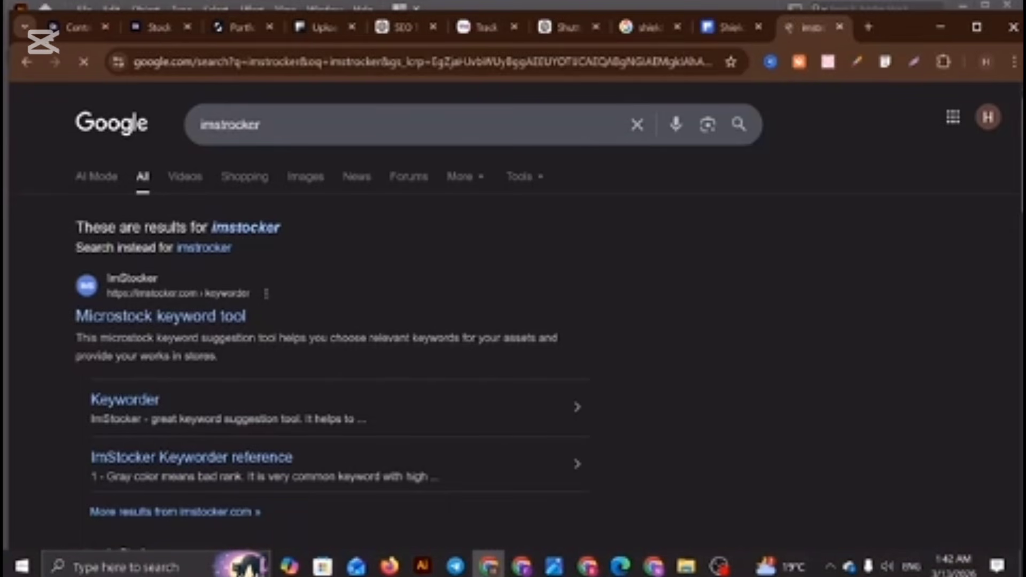
left_click(138, 323)
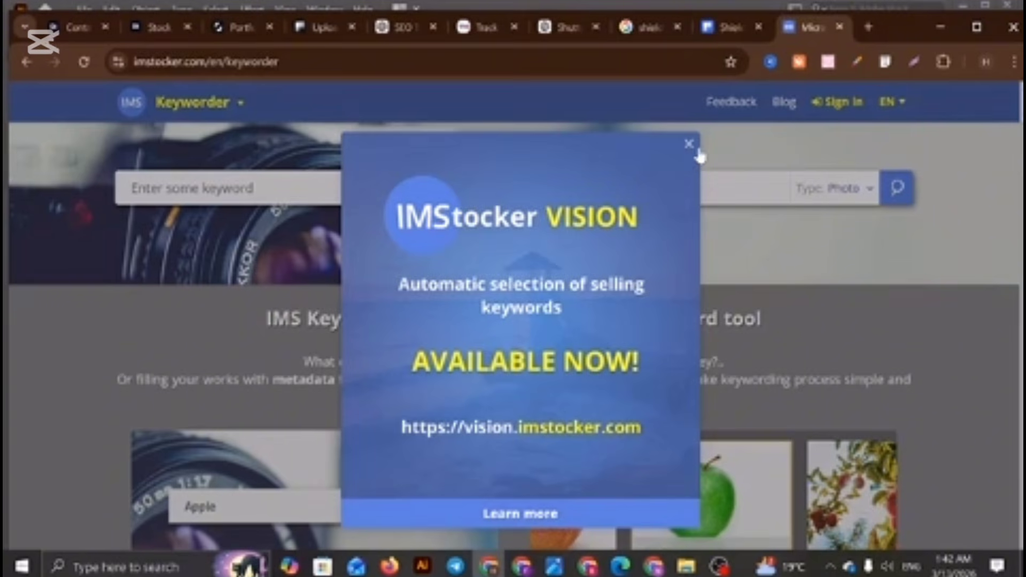
Dismiss the IMStocker Vision promotion and search the Keyworder for tomato line art
left_click(697, 157)
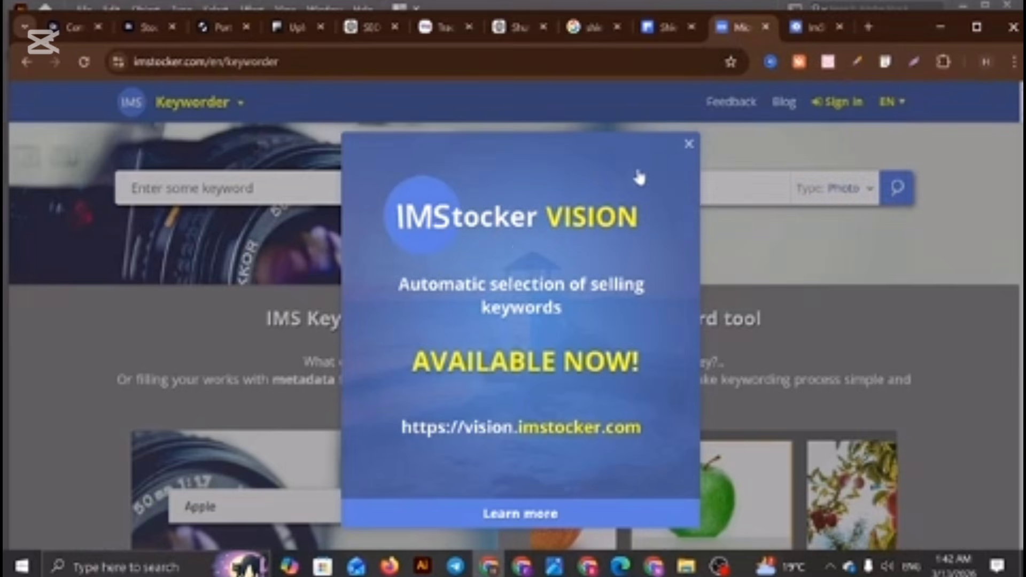
left_click(688, 144)
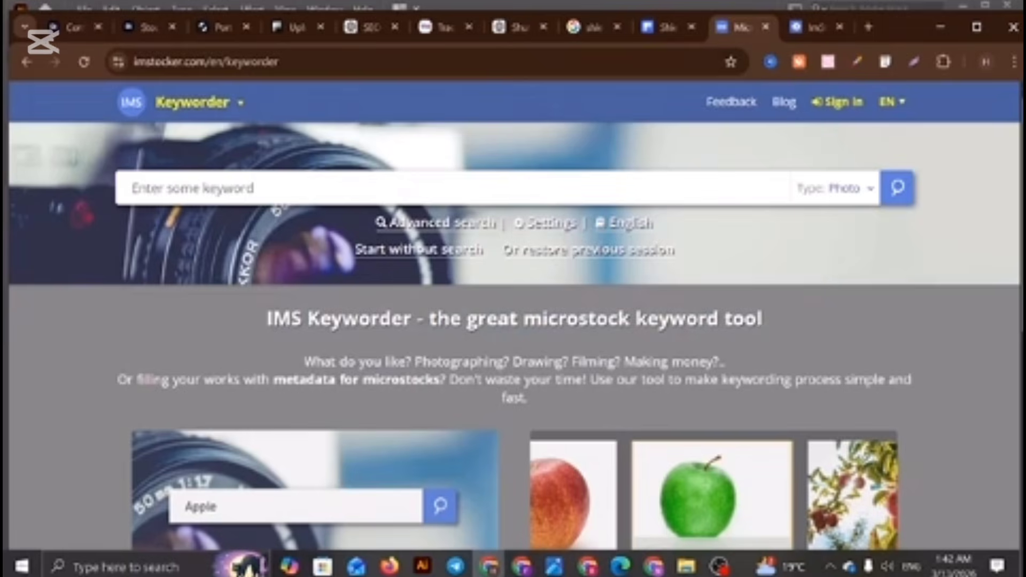
left_click(133, 188)
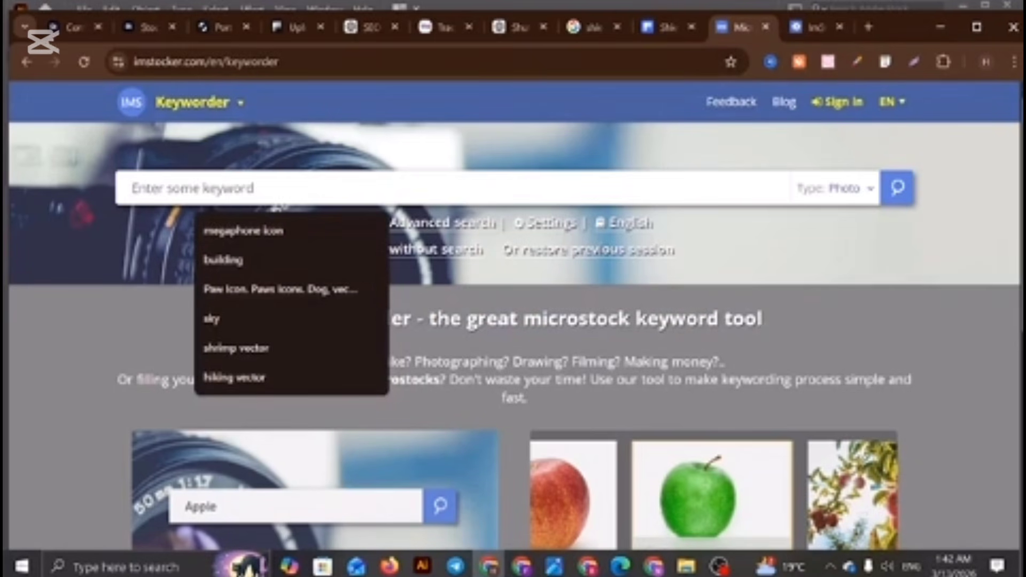
type("to")
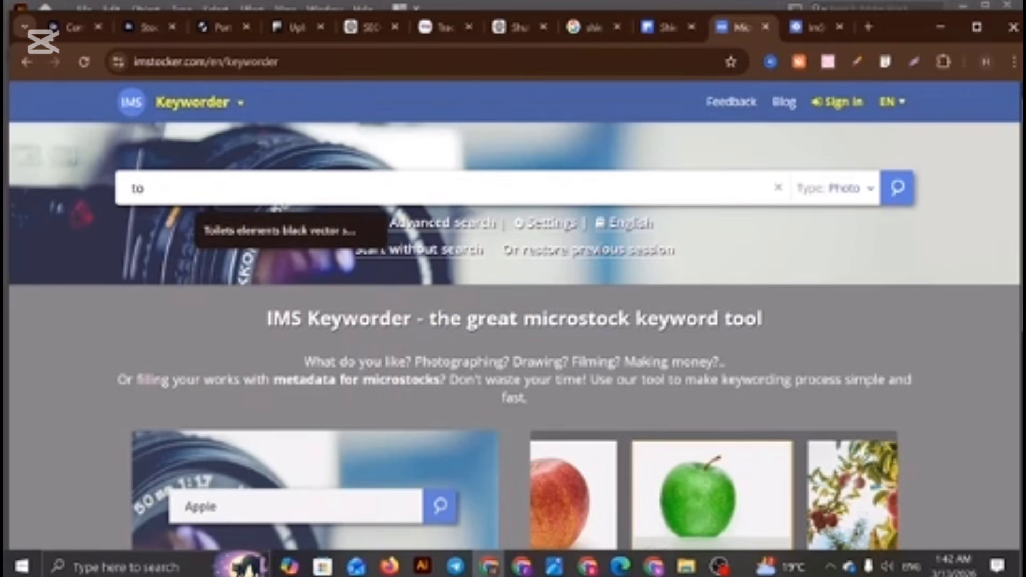
type("mato line art")
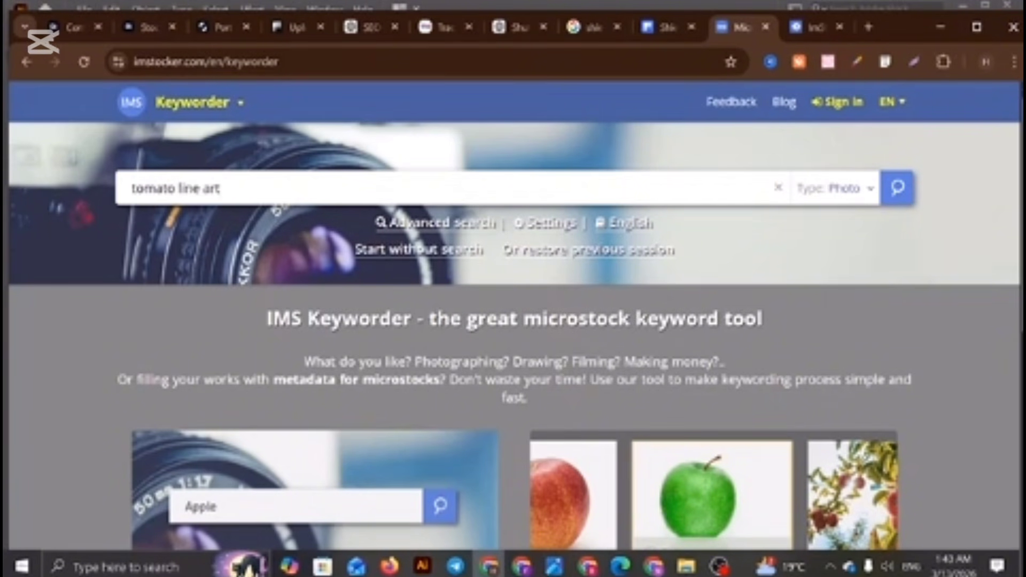
key("Return")
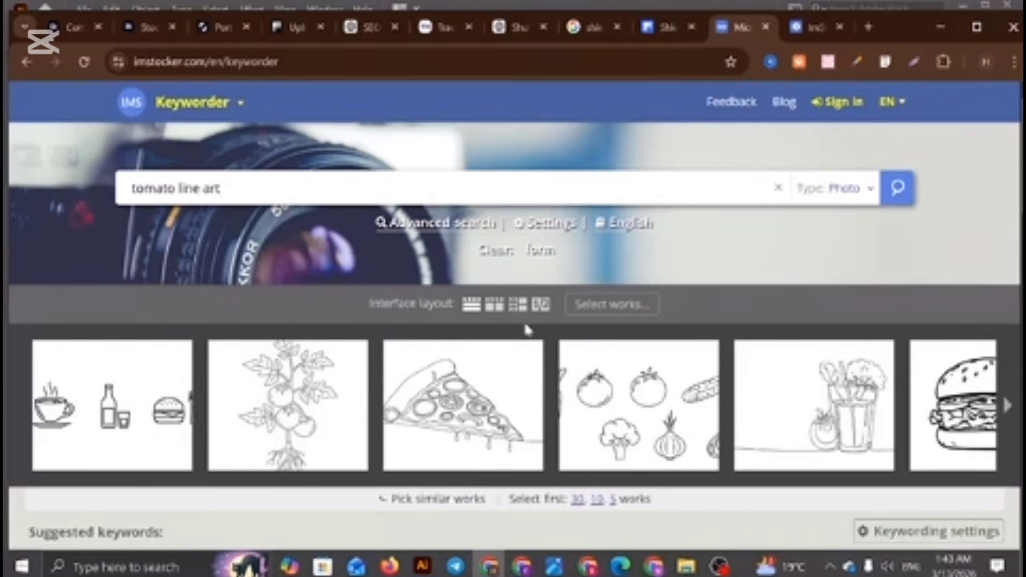
Browse the found works and select the black and white tomato plant drawing with vine and leaves as a keyword source
scroll(573, 345, "down", 6)
scroll(574, 344, "up", 3)
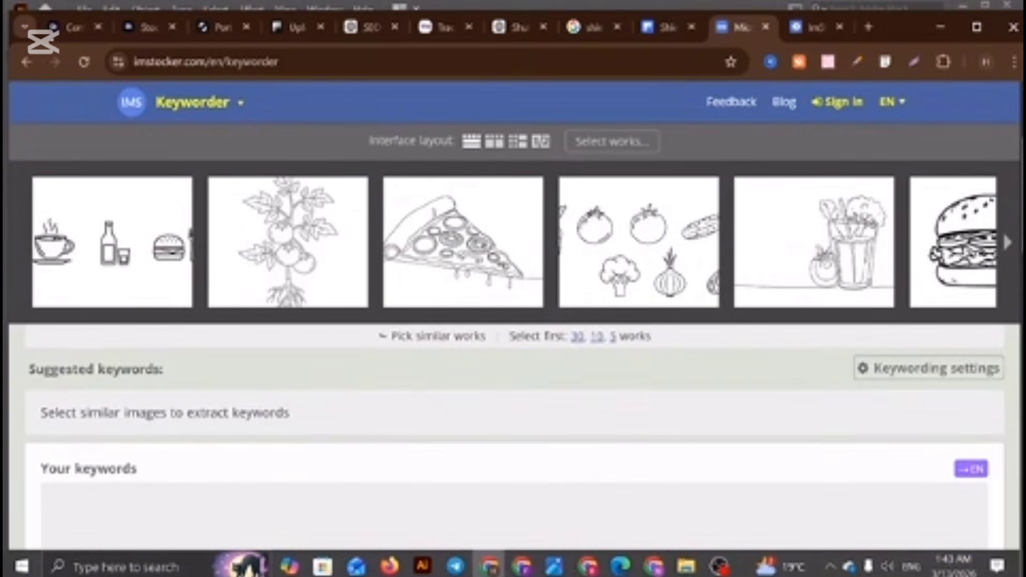
left_click(1008, 246)
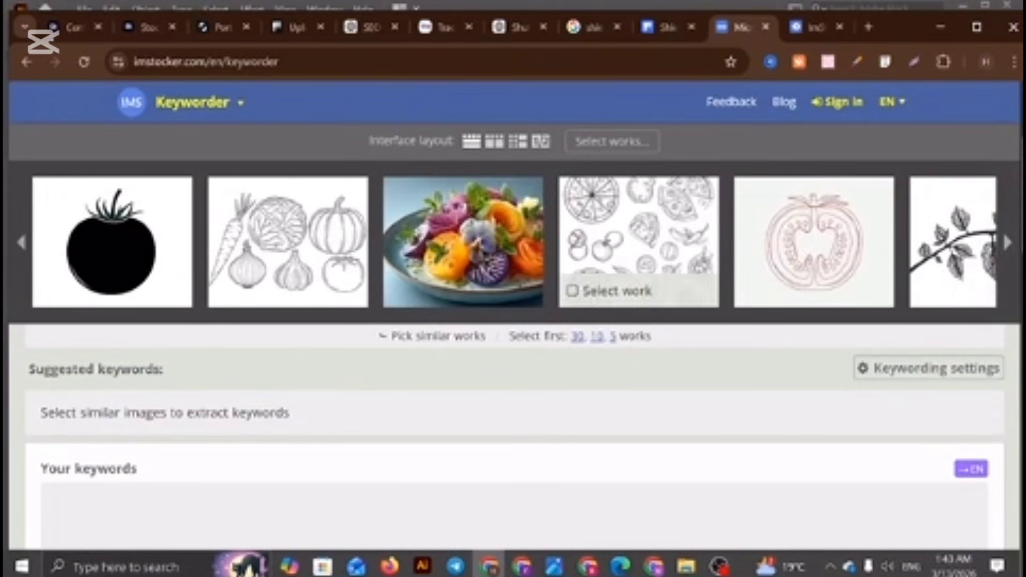
left_click(1006, 244)
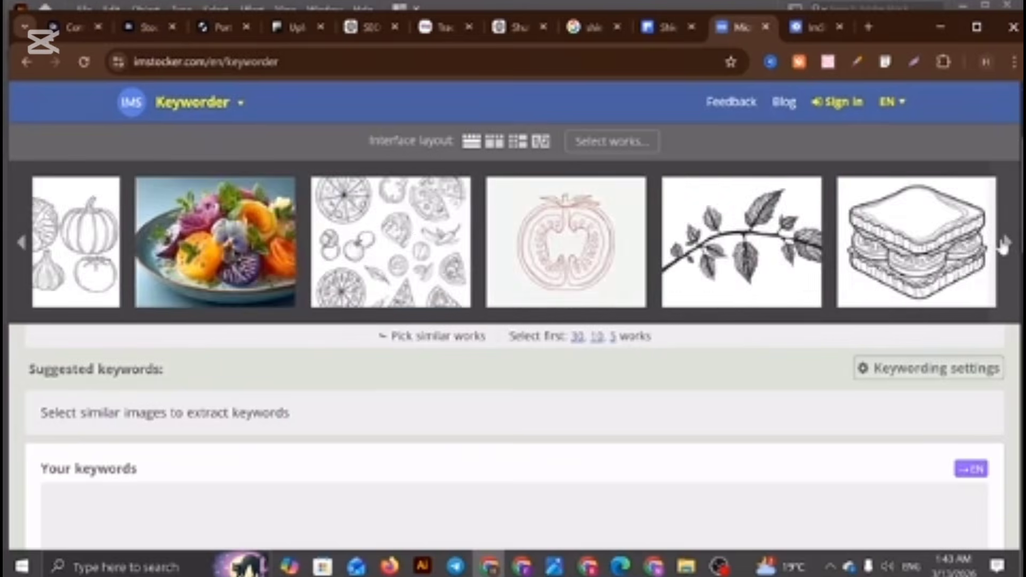
left_click(1008, 247)
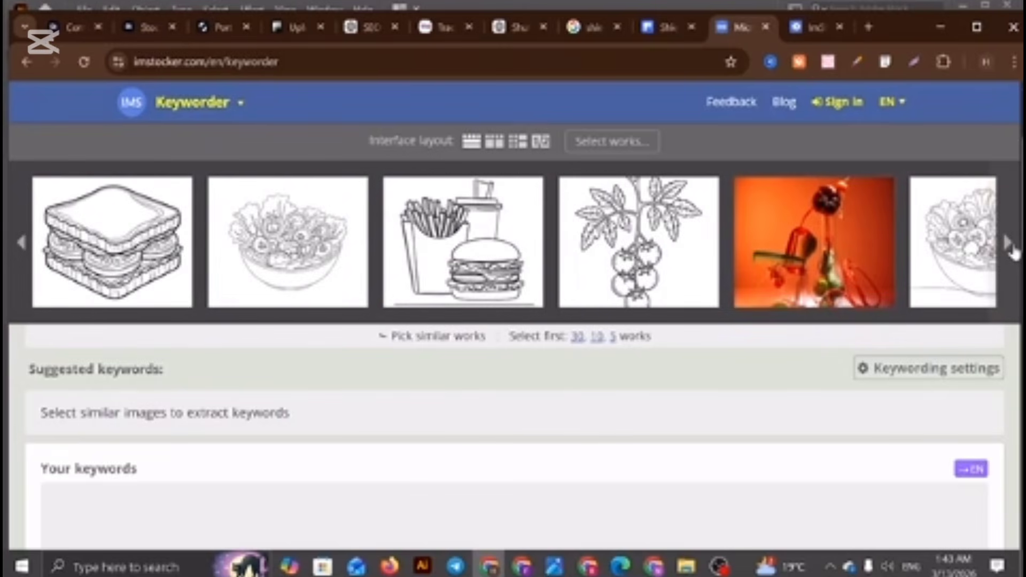
left_click(1009, 246)
mouse_move(113, 252)
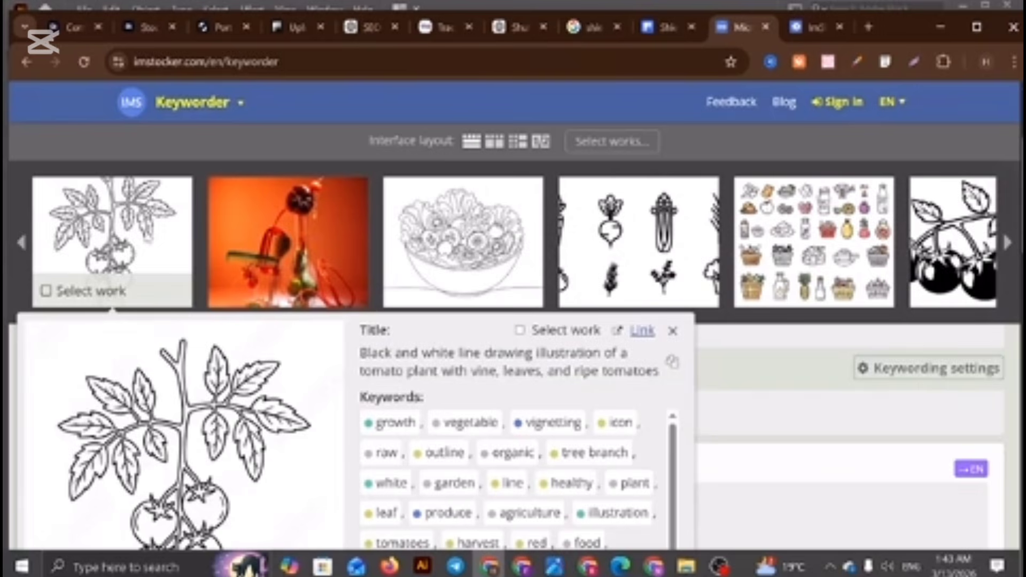
left_click(148, 238)
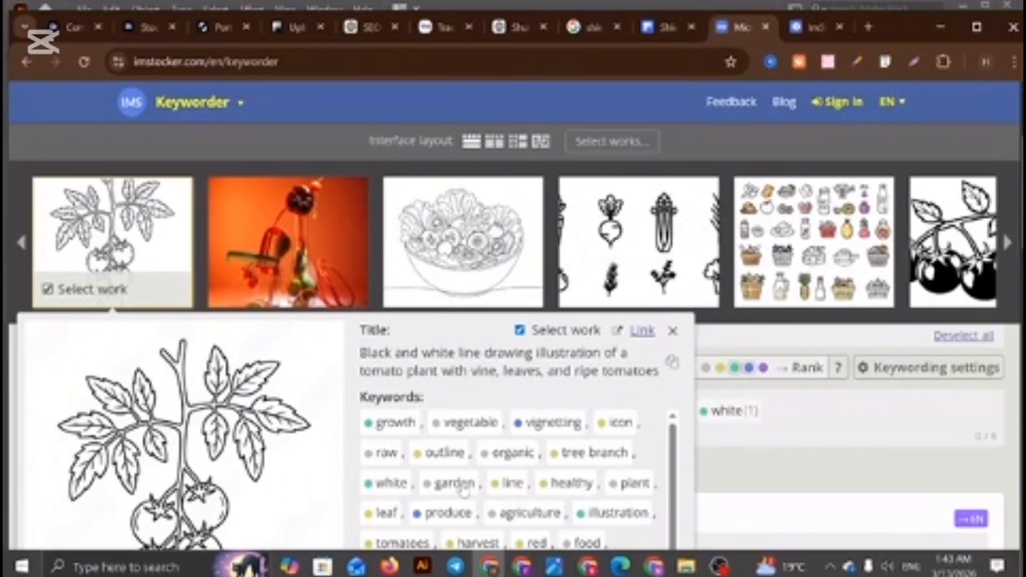
Browse further through the works and also select the Tomato Branch Line Art Illustration
scroll(464, 490, "down", 1)
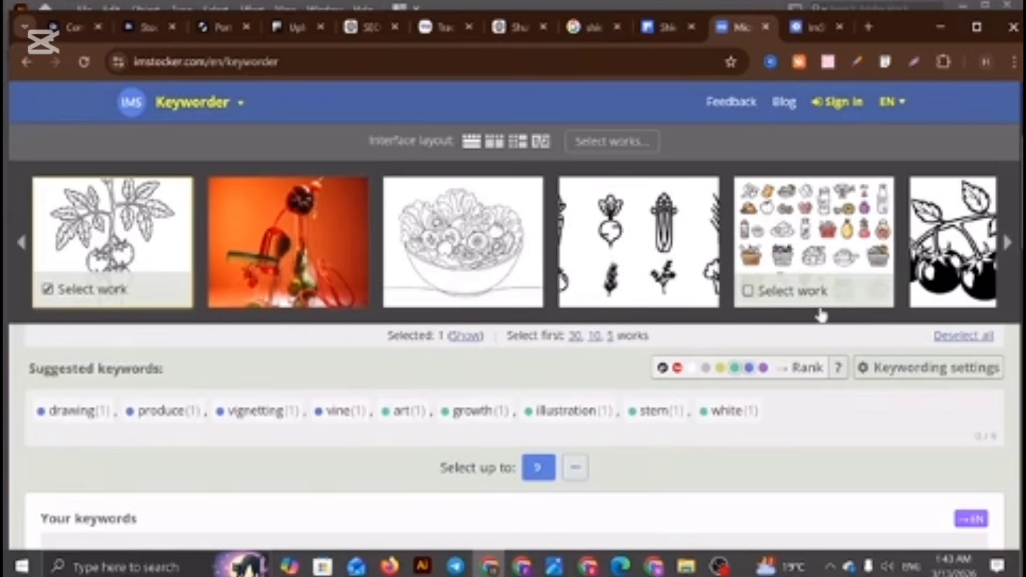
left_click(1007, 245)
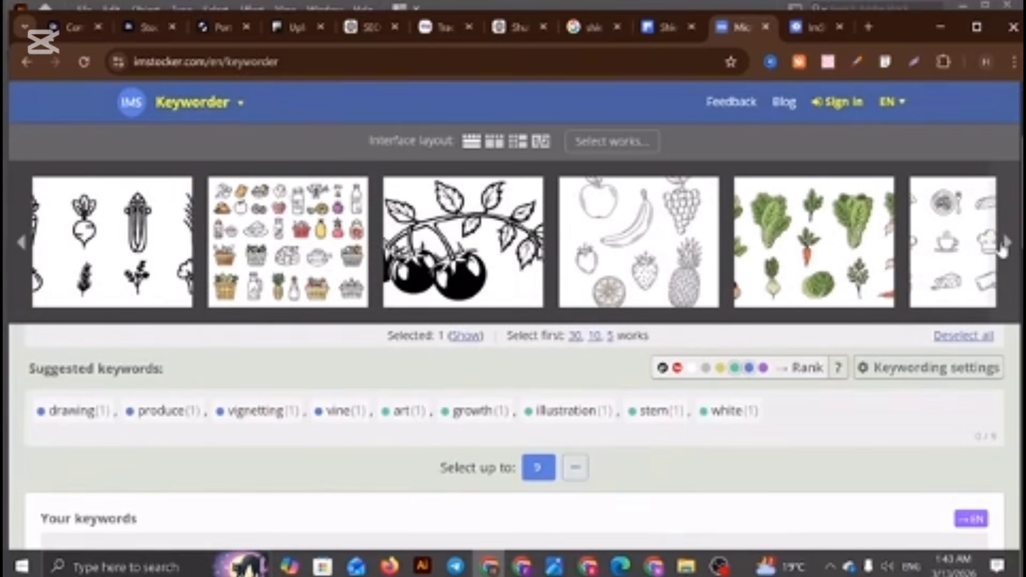
left_click(1005, 245)
left_click(1004, 244)
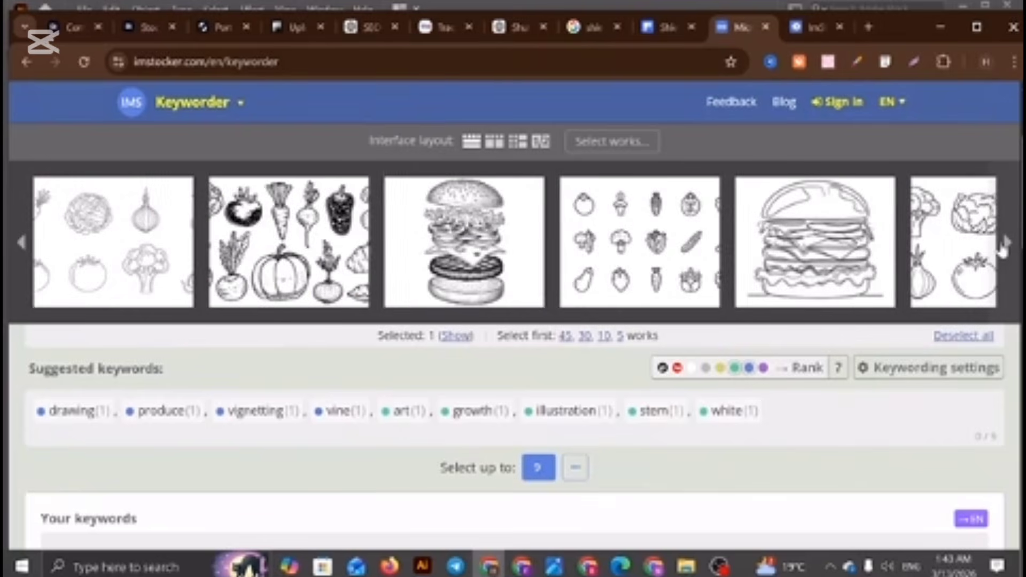
left_click(1004, 246)
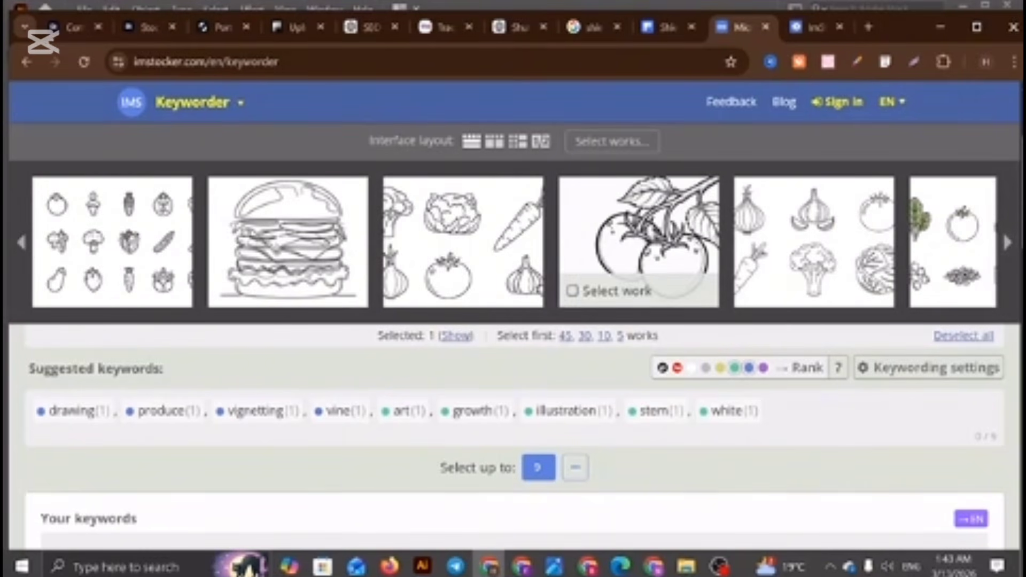
left_click(668, 278)
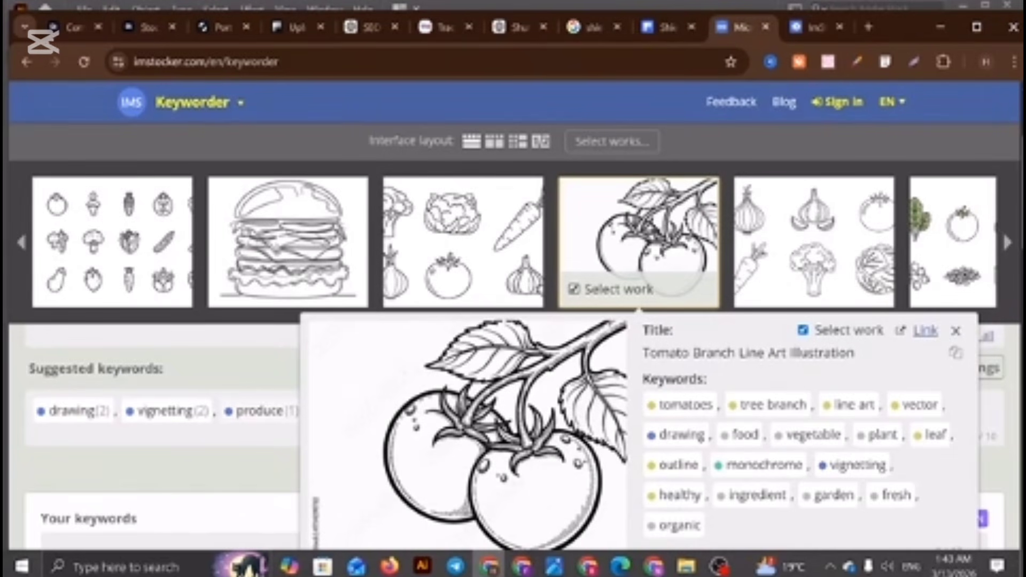
Add organic, healthy, outline, drawing, tomatoes, tree branch and line art from the Tomato Branch Line Art Illustration to the keyword list
left_click(678, 526)
left_click(678, 496)
left_click(678, 465)
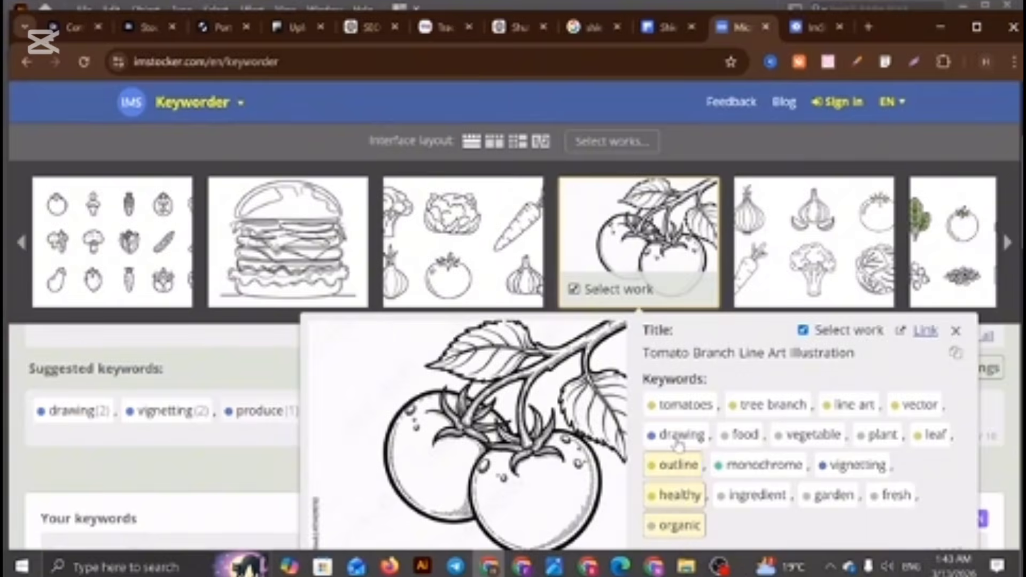
left_click(678, 435)
left_click(684, 405)
left_click(773, 405)
left_click(850, 404)
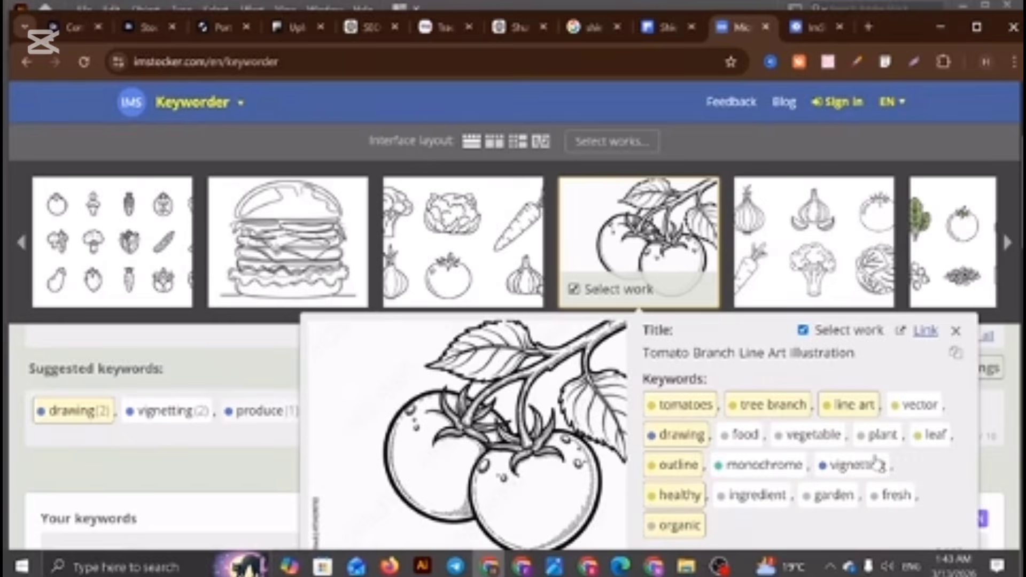
Also add leaf, plant, vegetable, monochrome and garden from the same illustration's keywords
left_click(933, 434)
left_click(879, 434)
left_click(809, 435)
left_click(764, 465)
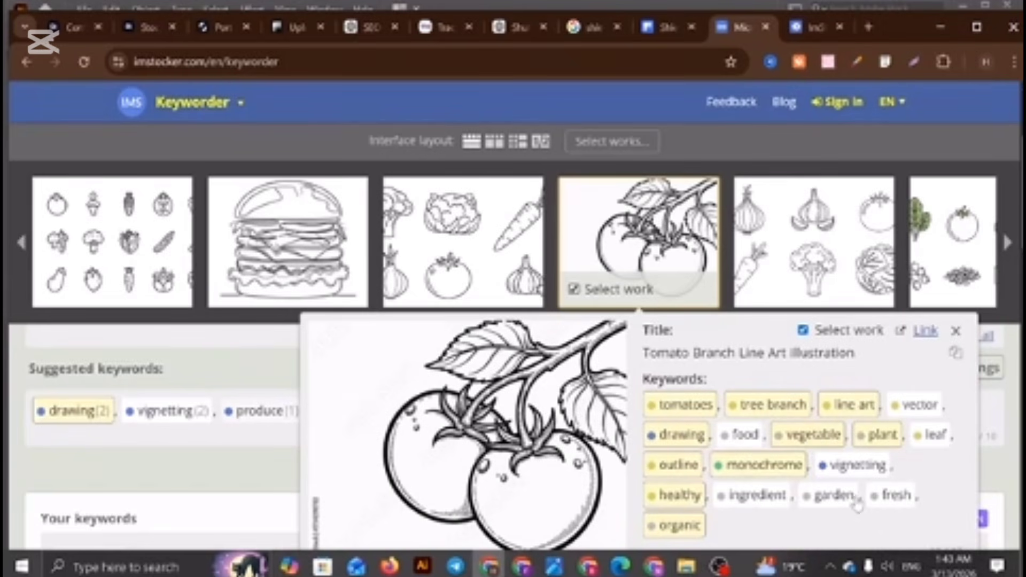
left_click(847, 497)
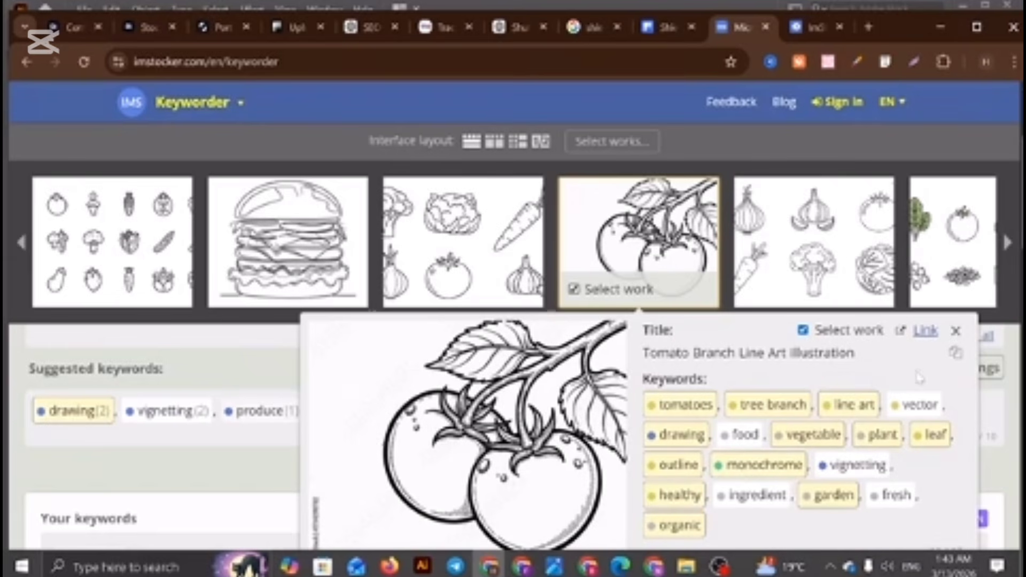
Copy the collected list of own keywords in the Keyworder to the clipboard
scroll(884, 272, "down", 1)
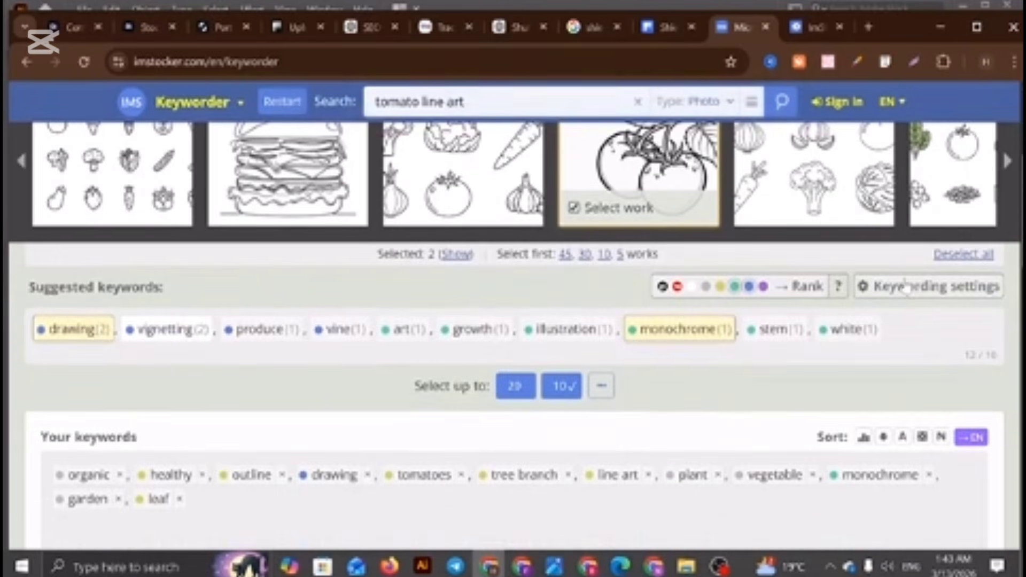
scroll(956, 465, "down", 3)
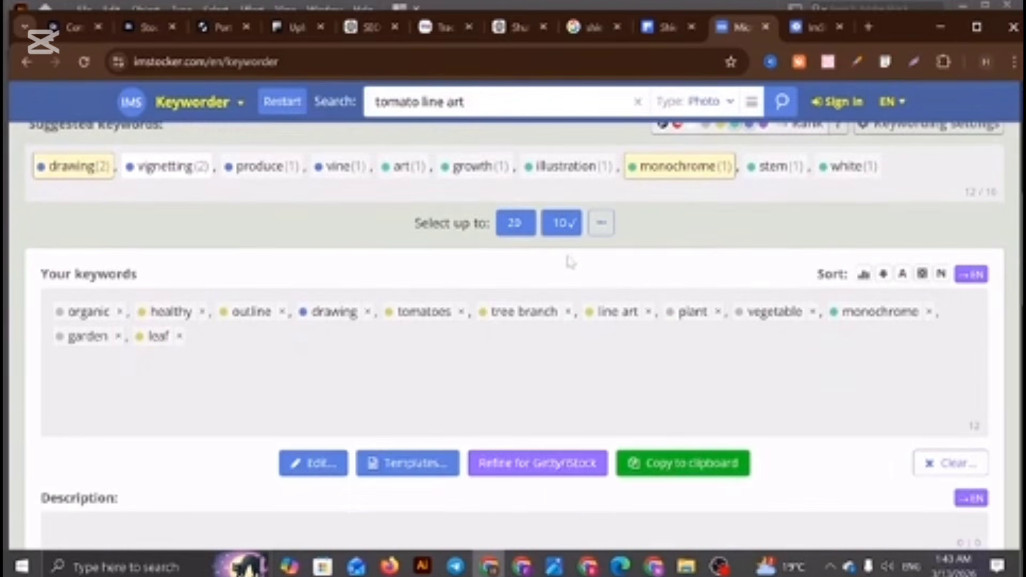
left_click(664, 470)
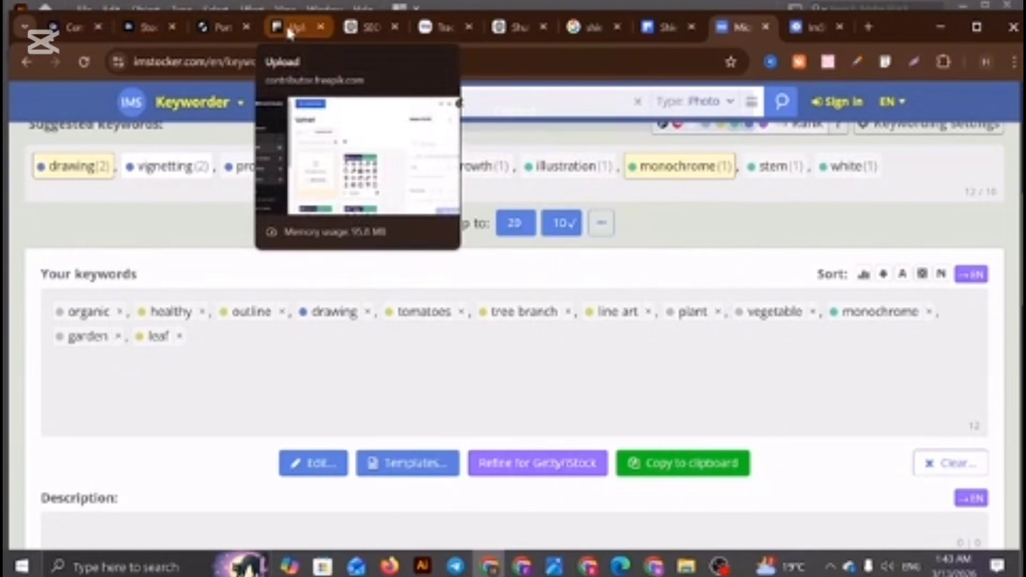
Return to the Shutterstock contributor portfolio and set Category 1 of 20.eps to Food and drink
left_click(227, 26)
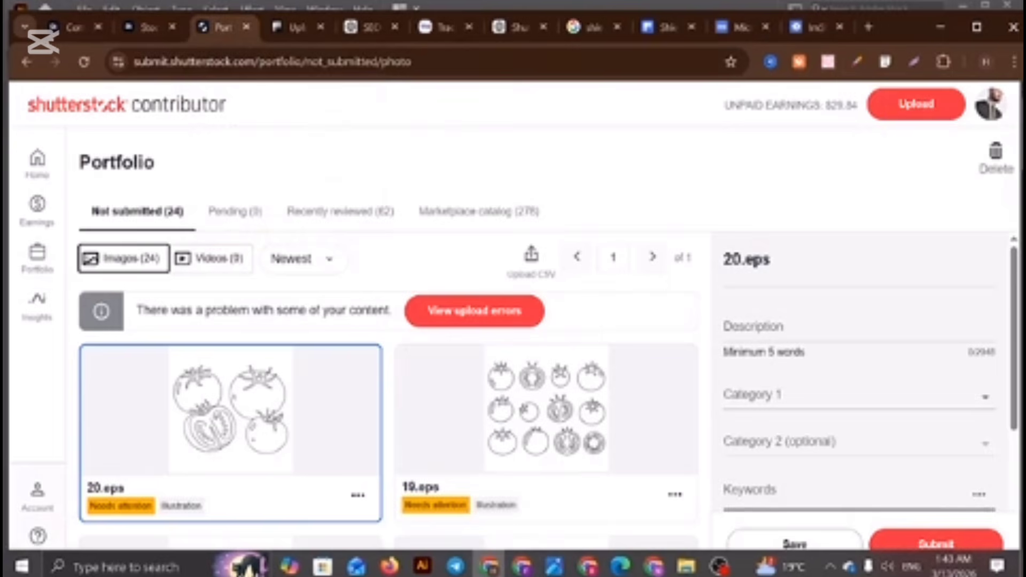
left_click(828, 407)
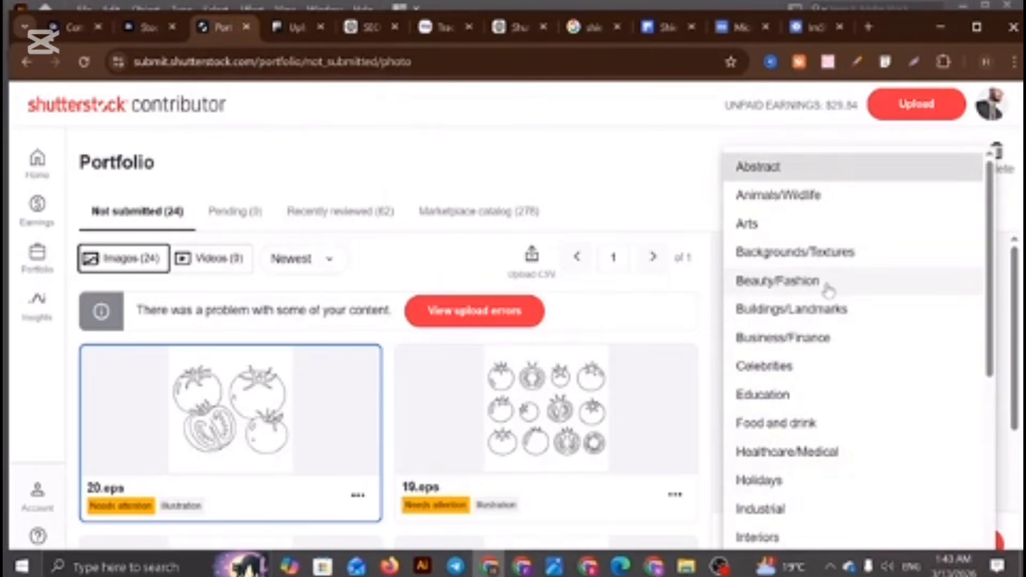
scroll(828, 291, "down", 3)
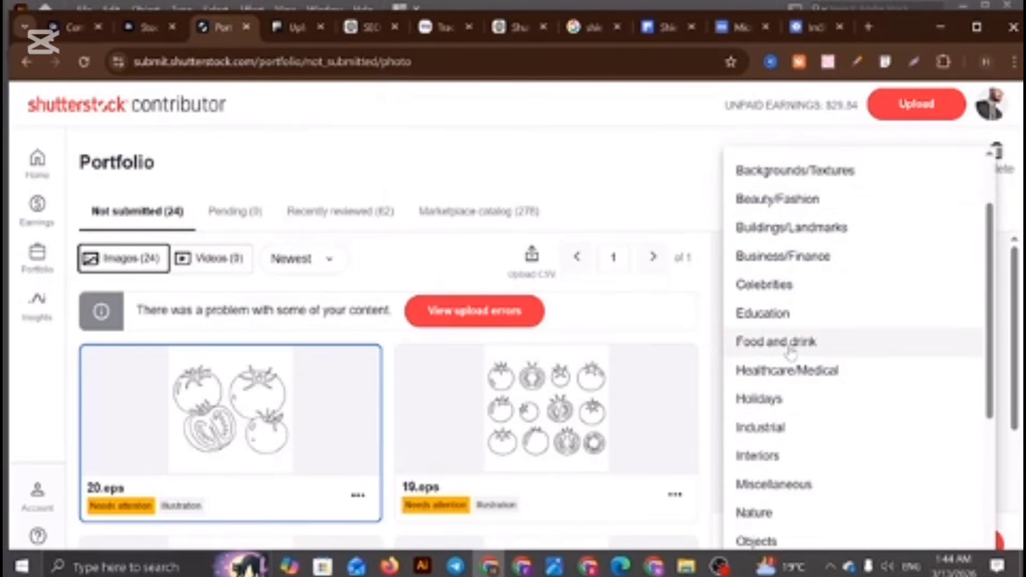
scroll(790, 352, "down", 5)
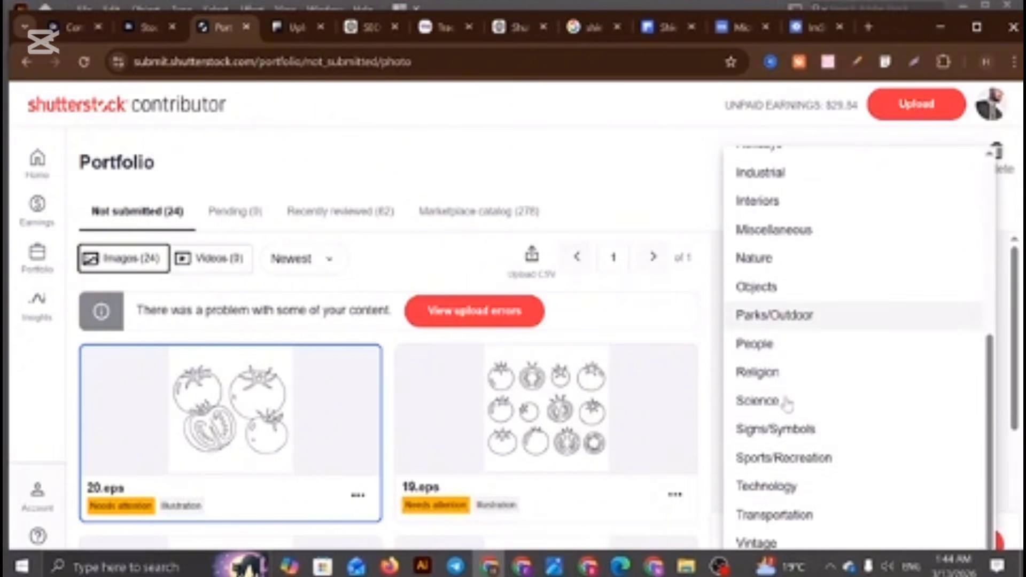
scroll(784, 447, "up", 7)
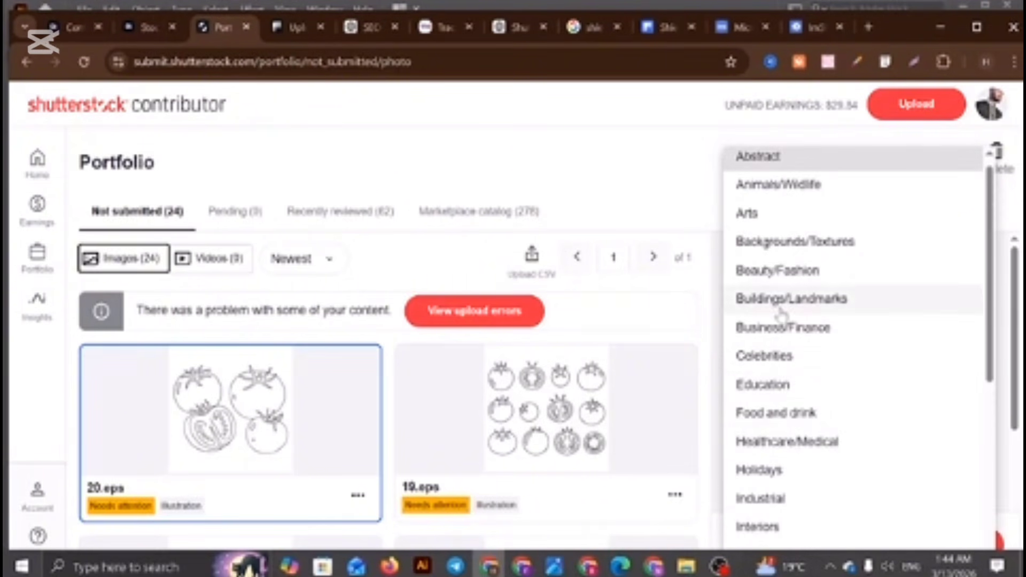
left_click(770, 421)
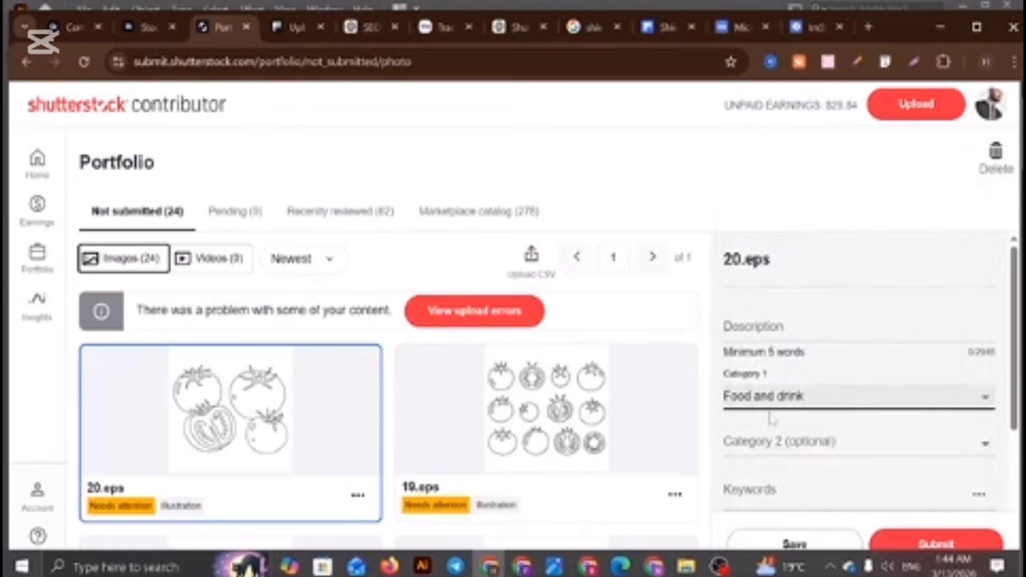
Paste the copied ImStocker keywords into the keywords of 20.eps
scroll(773, 416, "down", 2)
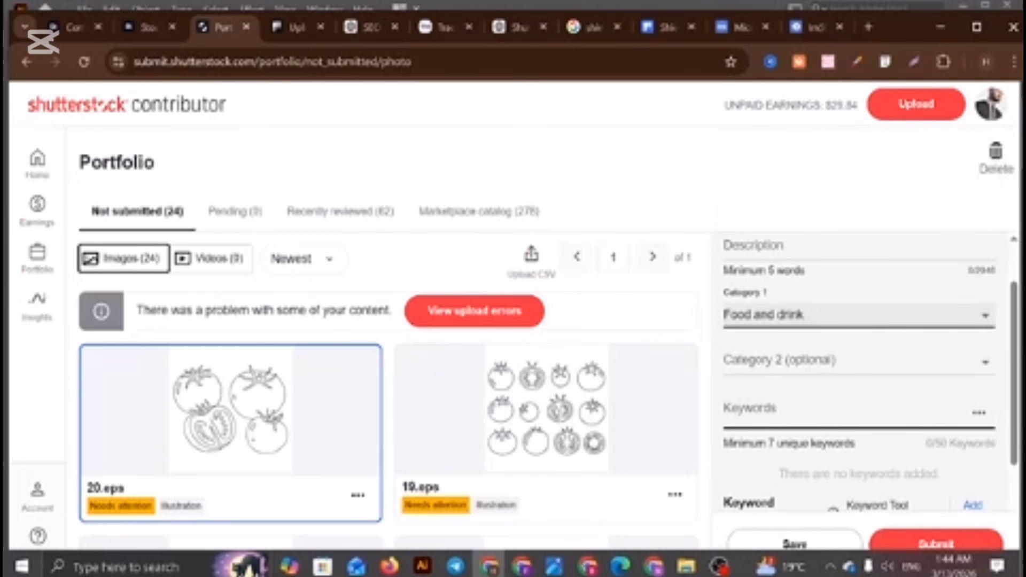
left_click(979, 413)
left_click(955, 470)
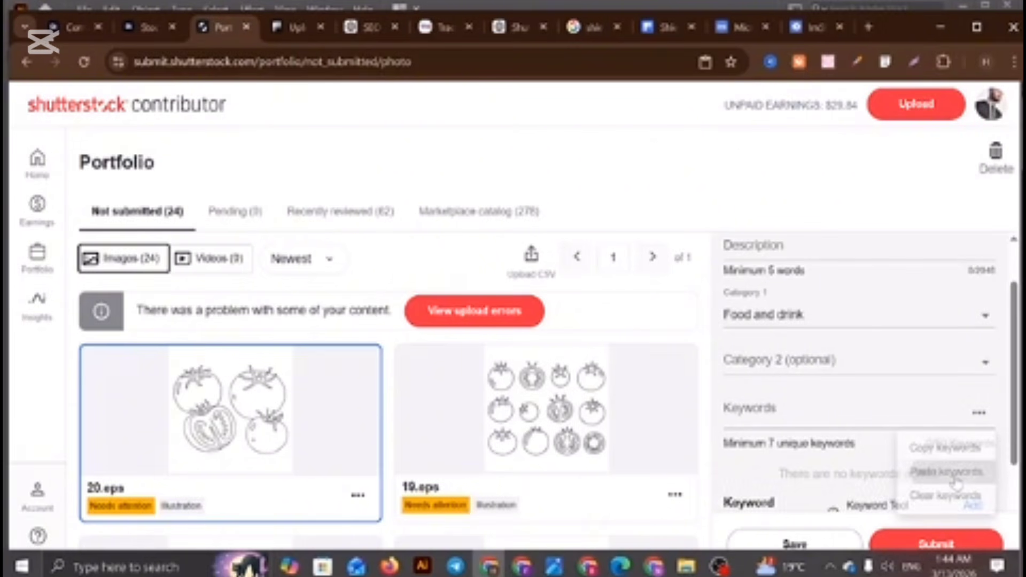
Add the suggested keywords agriculture, cartoon, design and food to 20.eps
scroll(925, 390, "down", 6)
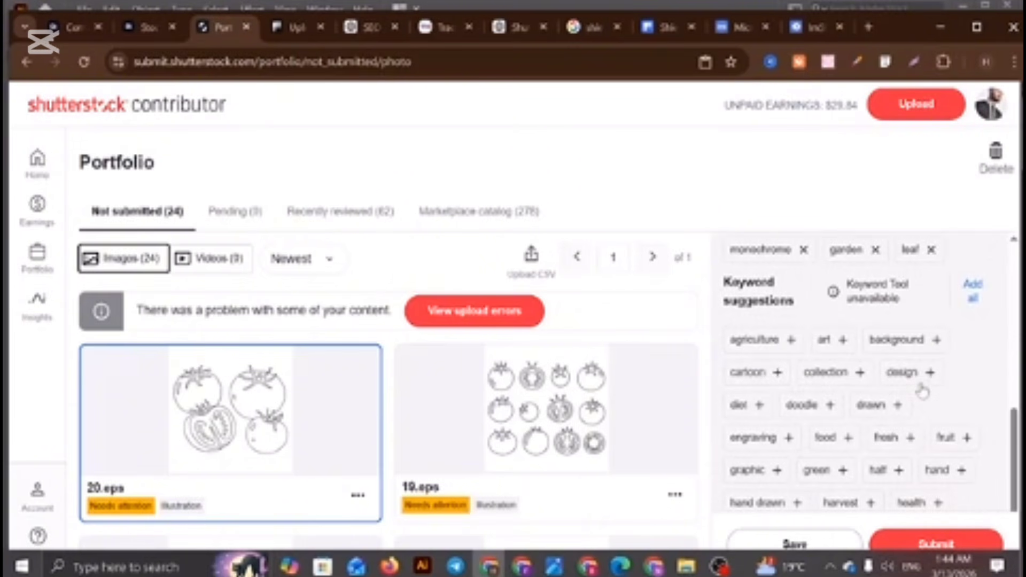
left_click(764, 342)
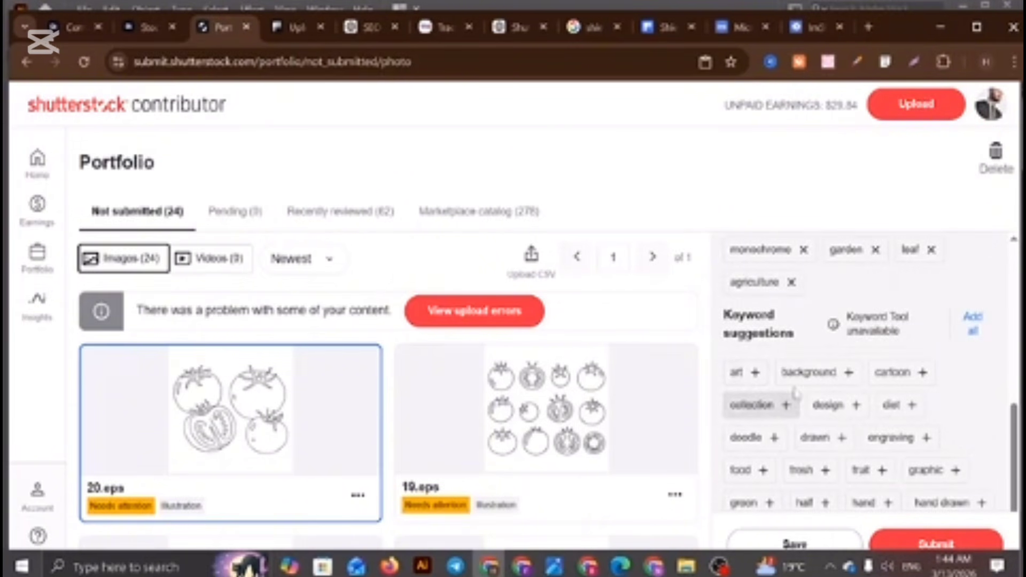
left_click(891, 377)
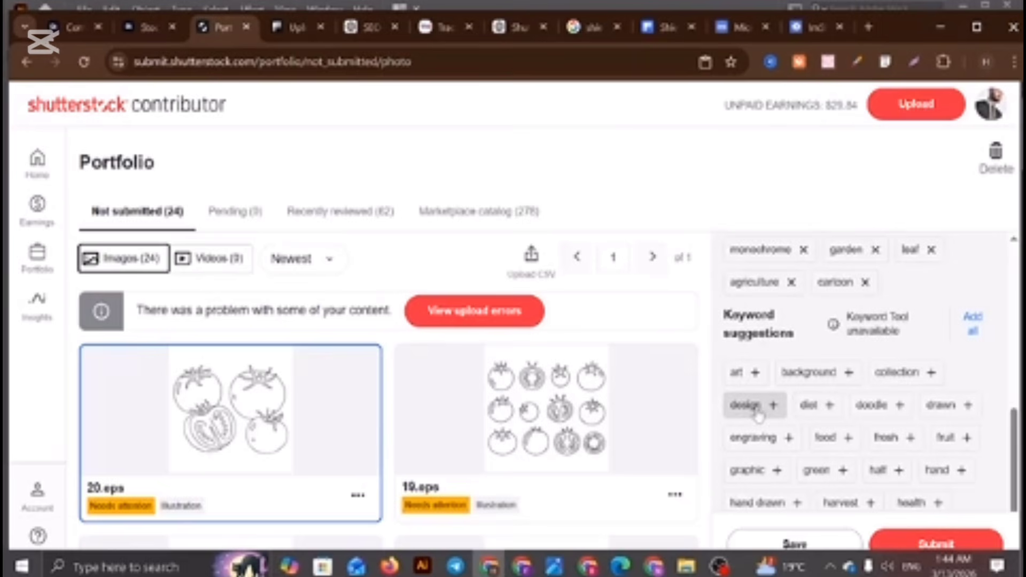
left_click(758, 412)
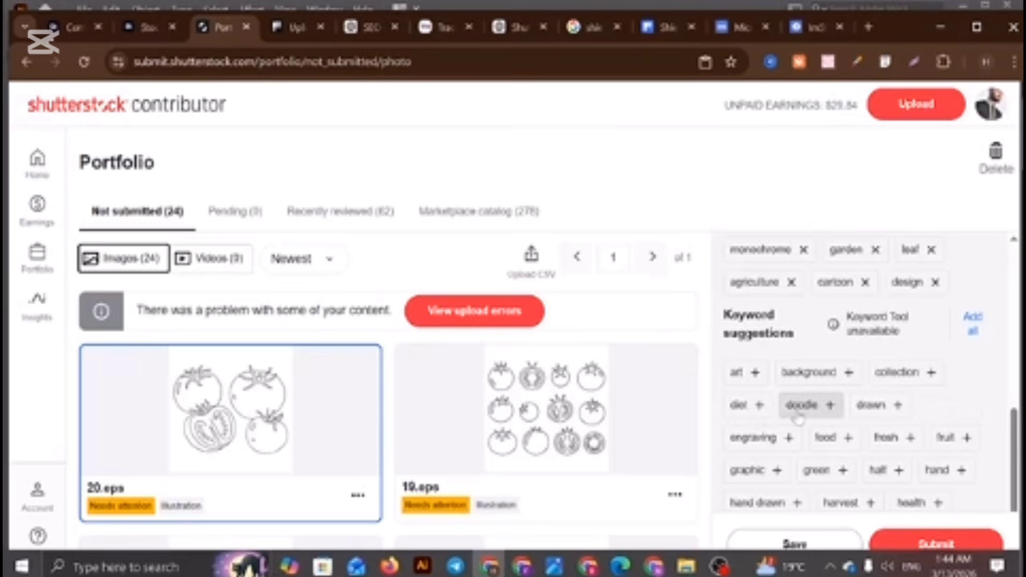
left_click(827, 438)
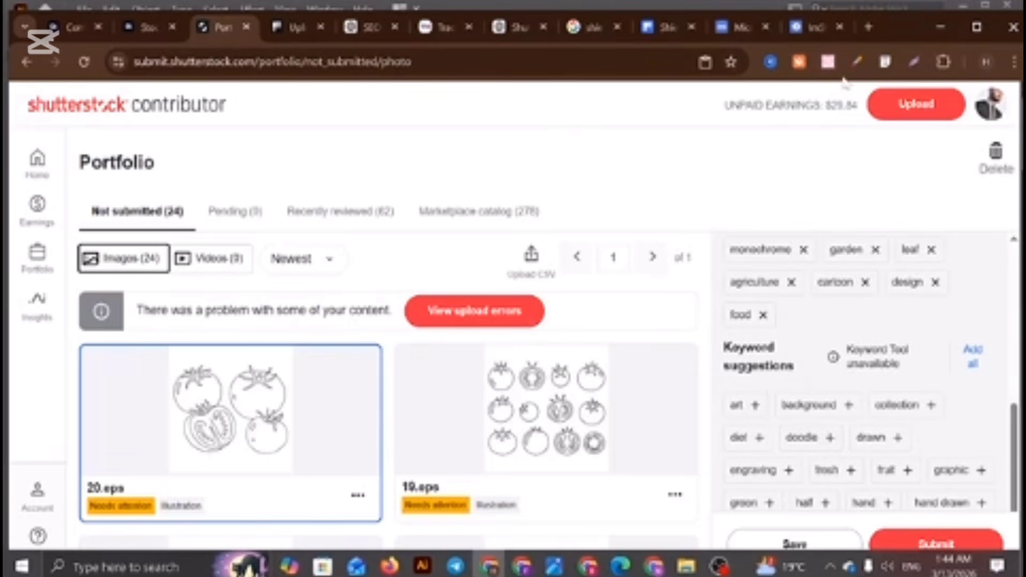
Capture the 20.eps tomato thumbnail with Lightshot as an area of about 397 x 252 and copy it to the clipboard
left_click(915, 59)
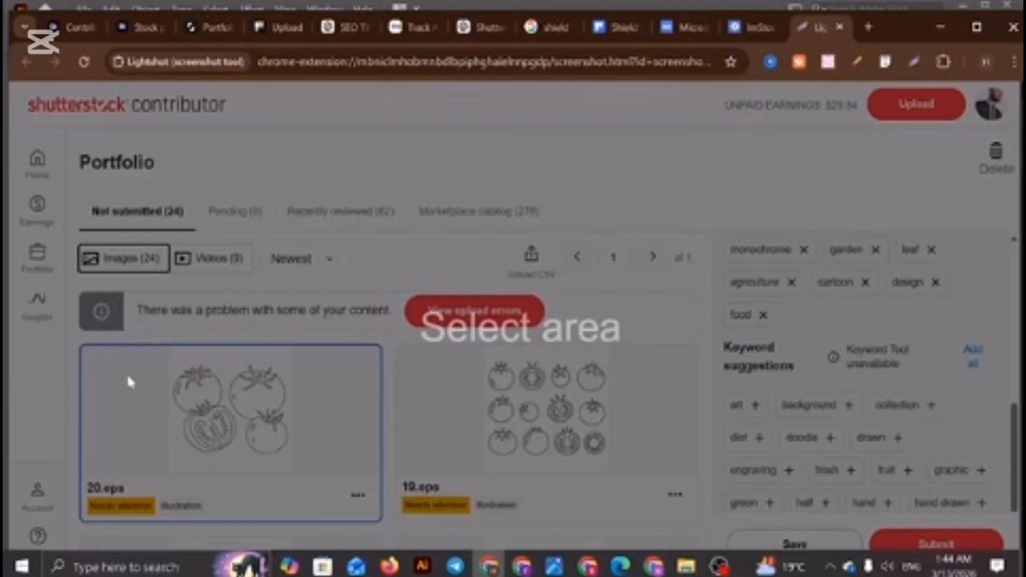
left_click_drag(109, 350, 322, 486)
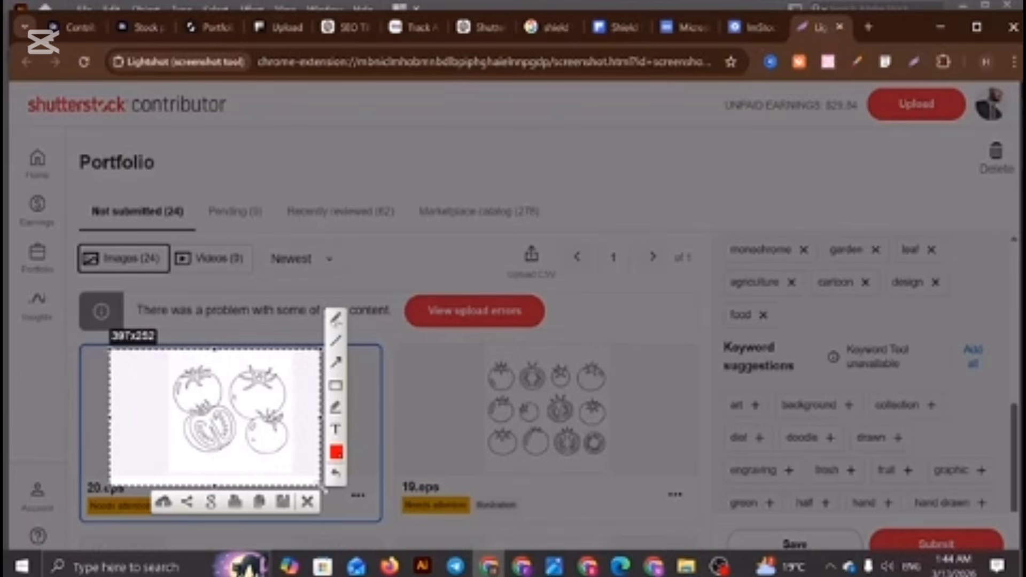
left_click(258, 503)
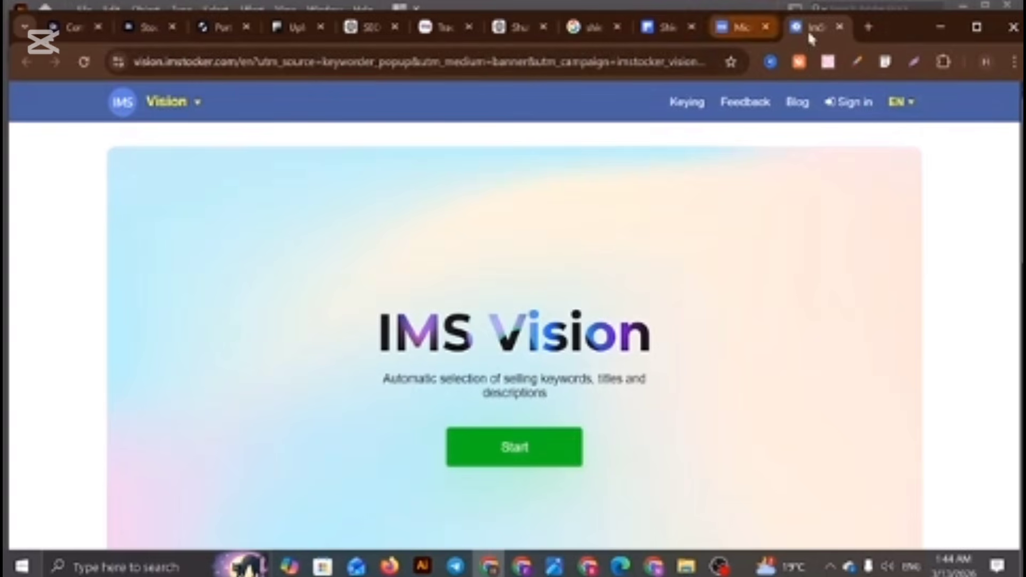
Open ChatGPT in a new tab and send the pasted tomato capture with the prompt "eta teke amake 1ta title and keyword deo"
left_click(869, 27)
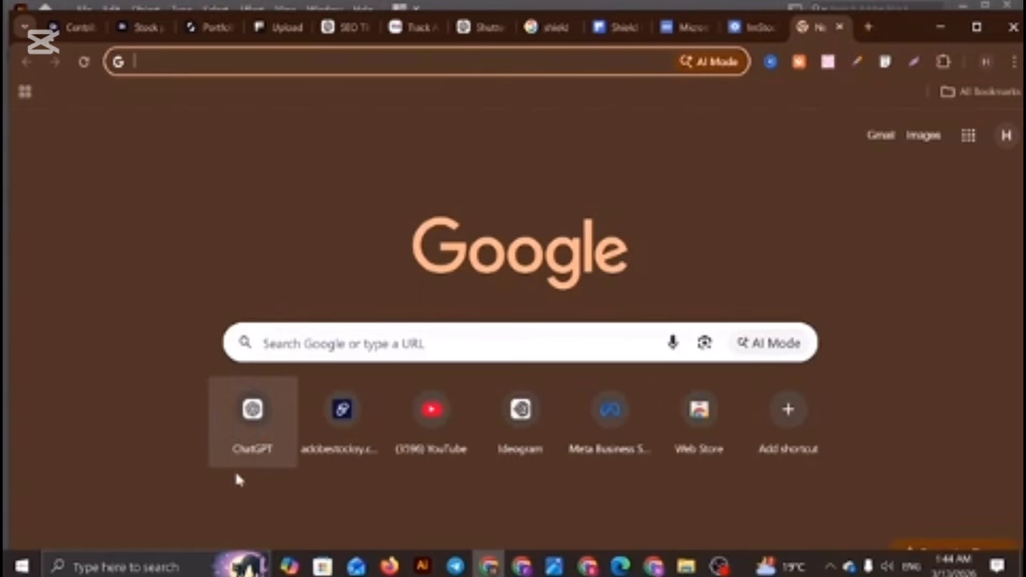
left_click(249, 432)
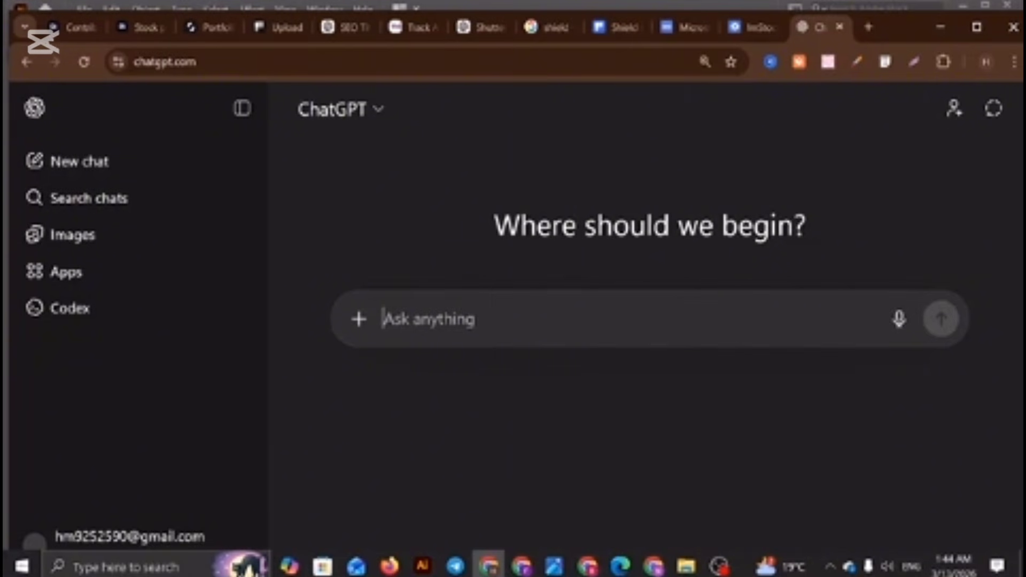
key("ctrl+v")
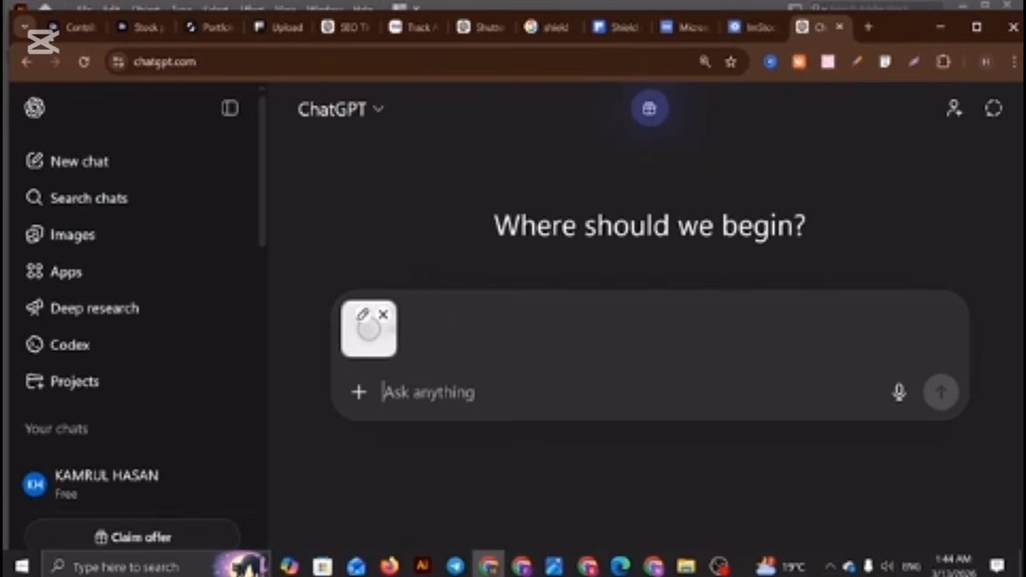
type("et")
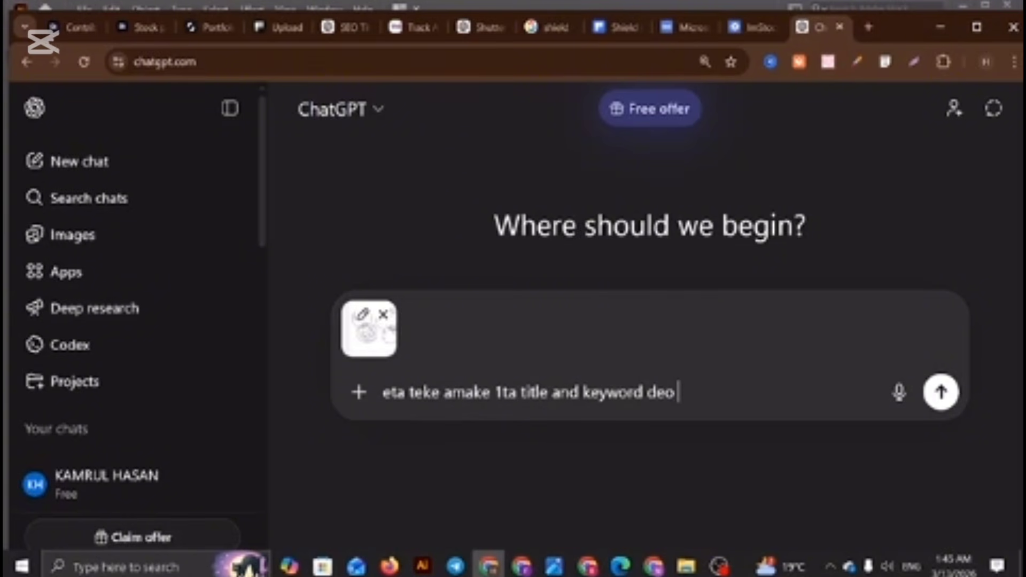
key("Return")
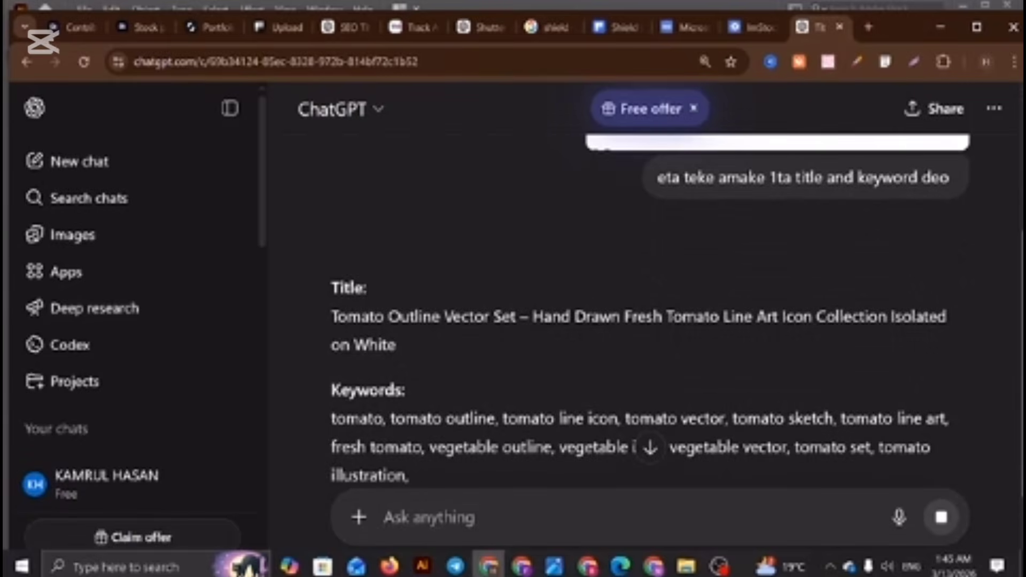
Copy the tomato title generated by ChatGPT and paste it as the description of 20.eps on Shutterstock
triple_click(505, 316)
right_click(497, 316)
left_click(560, 329)
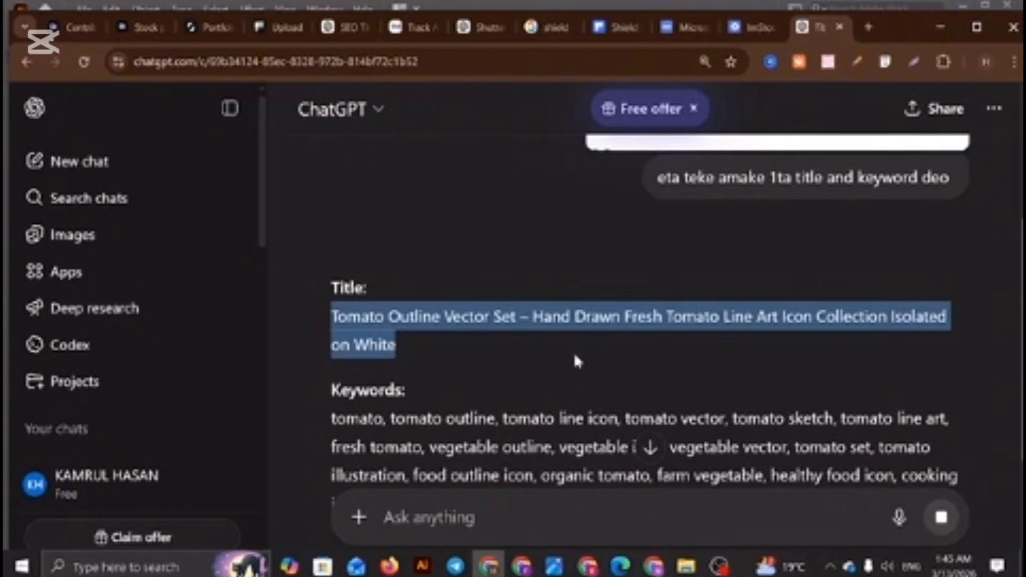
left_click(204, 27)
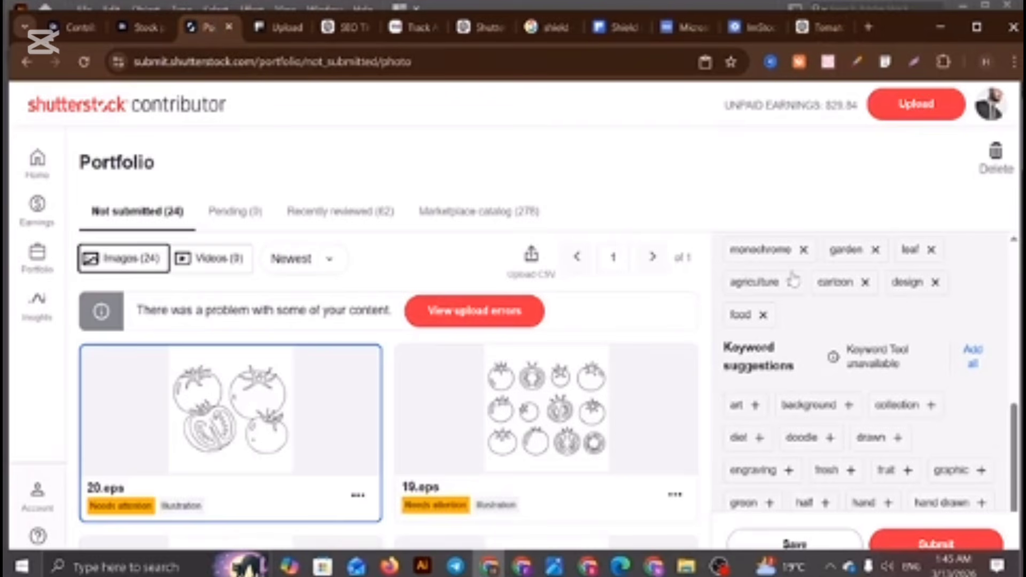
scroll(792, 280, "up", 6)
left_click(786, 336)
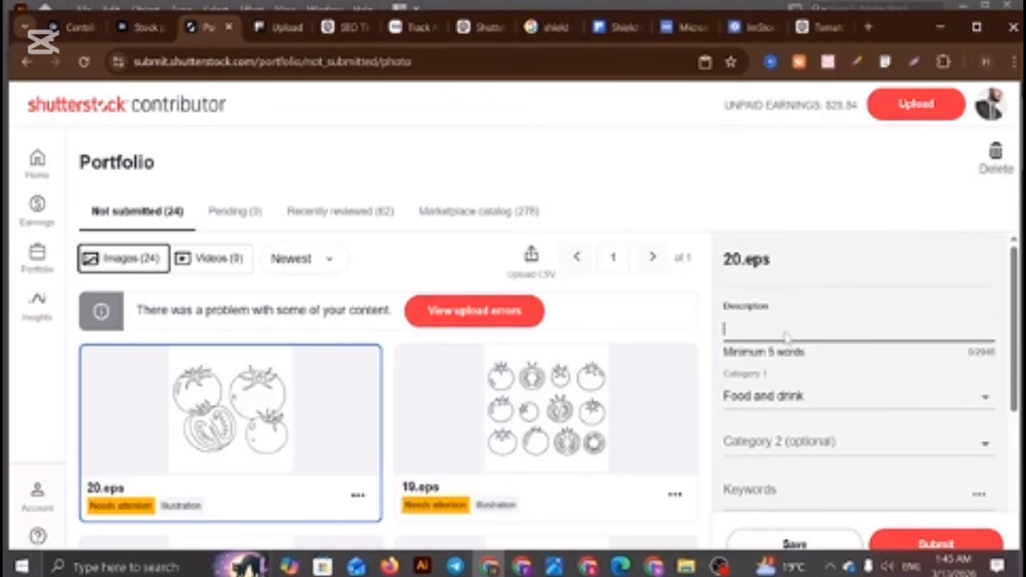
right_click(787, 335)
left_click(823, 363)
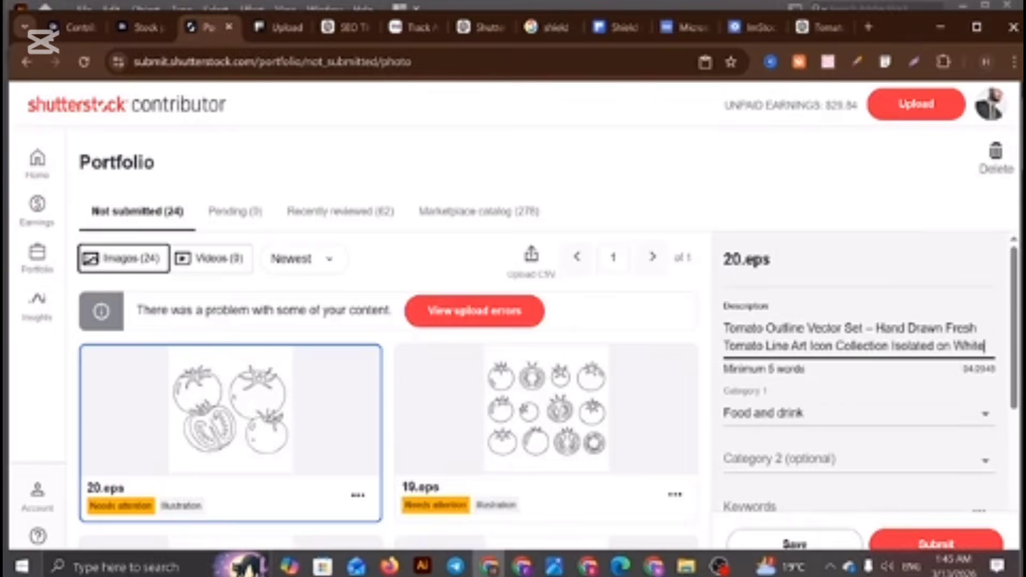
Copy the tomato keywords generated by ChatGPT, from "tomato" through "natural food"
left_click(817, 31)
scroll(382, 407, "down", 1)
triple_click(383, 405)
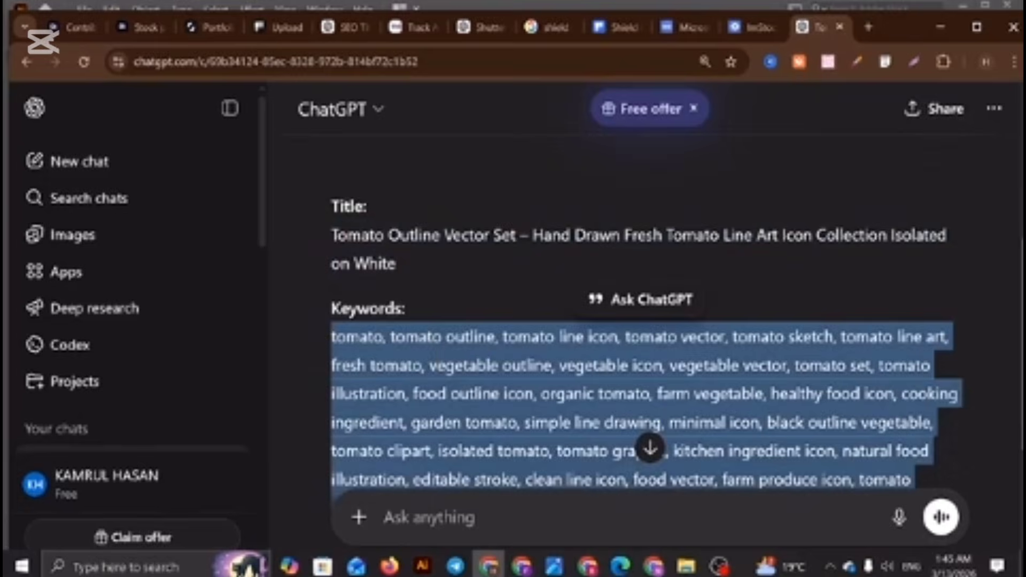
left_click(469, 386)
scroll(469, 386, "down", 2)
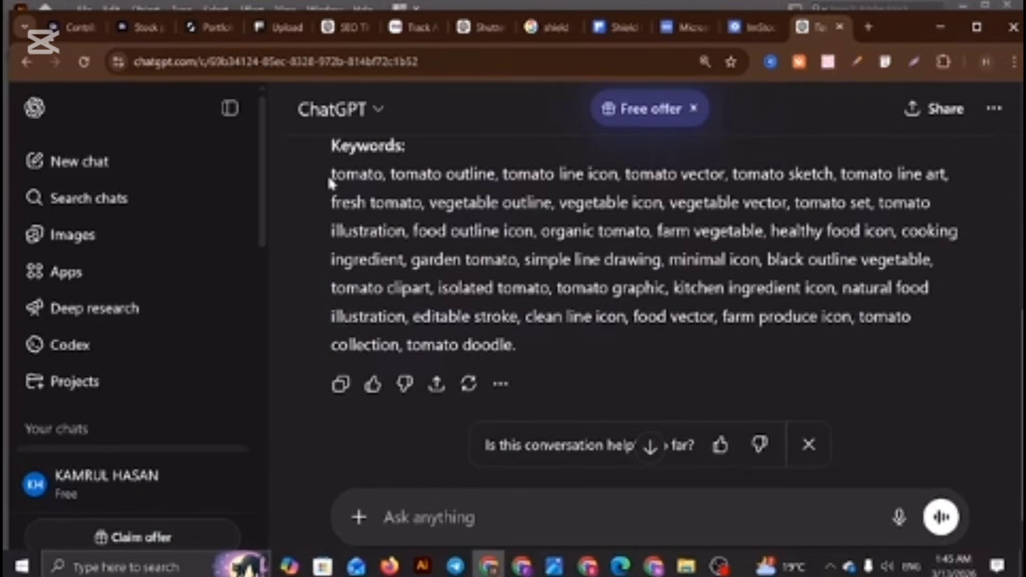
left_click_drag(331, 174, 955, 290)
left_click(337, 191)
left_click_drag(331, 174, 927, 288)
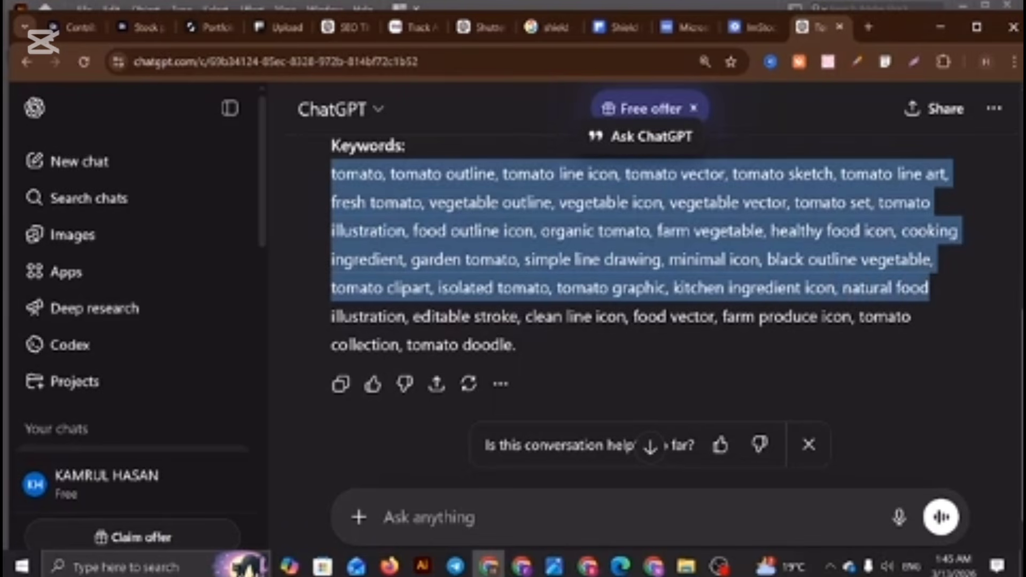
right_click(890, 283)
left_click(632, 302)
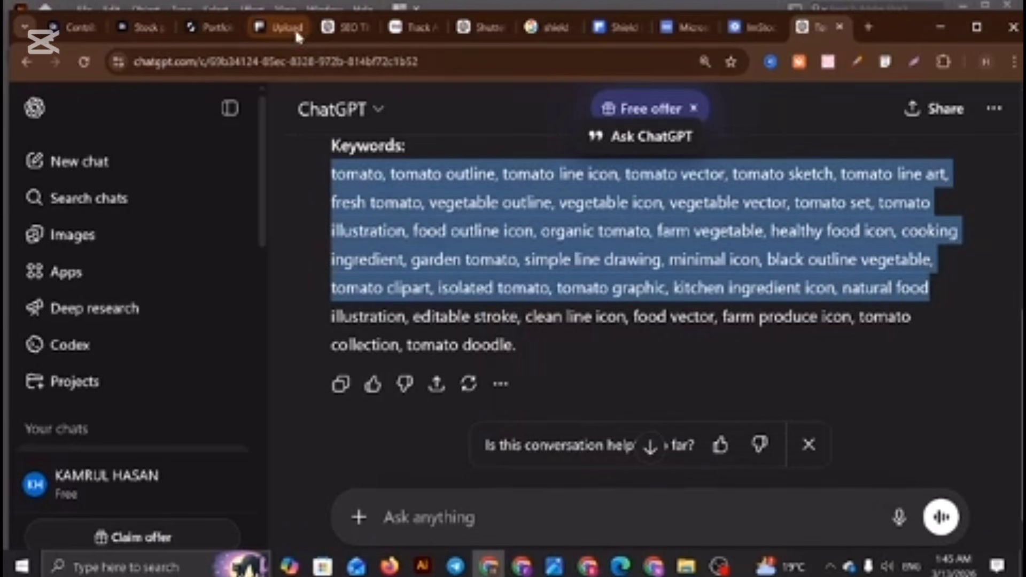
Paste the copied ChatGPT keywords into the keywords of 20.eps on Shutterstock and dismiss the resulting notice
left_click(208, 27)
scroll(820, 390, "down", 3)
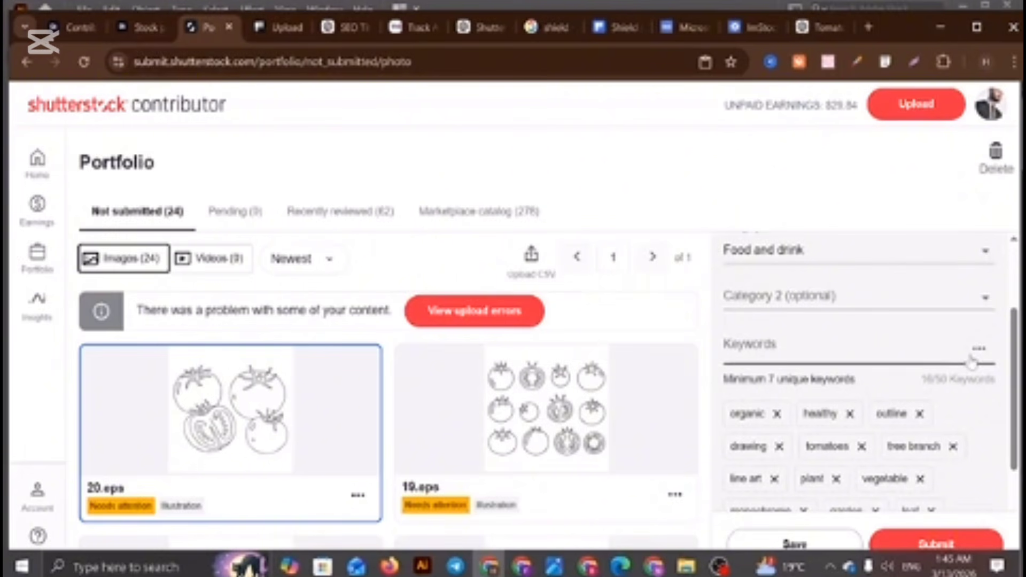
left_click(978, 348)
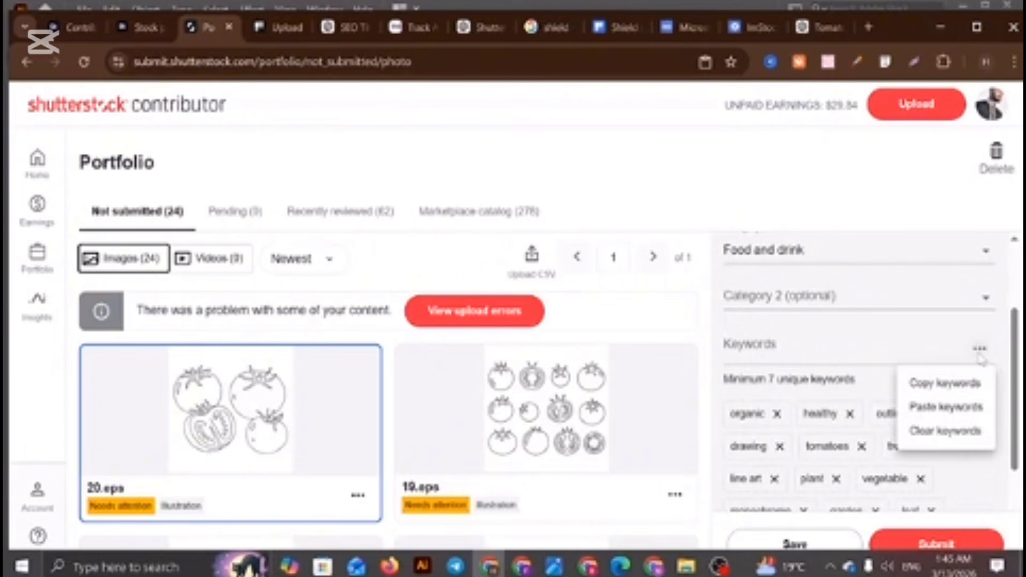
left_click(953, 404)
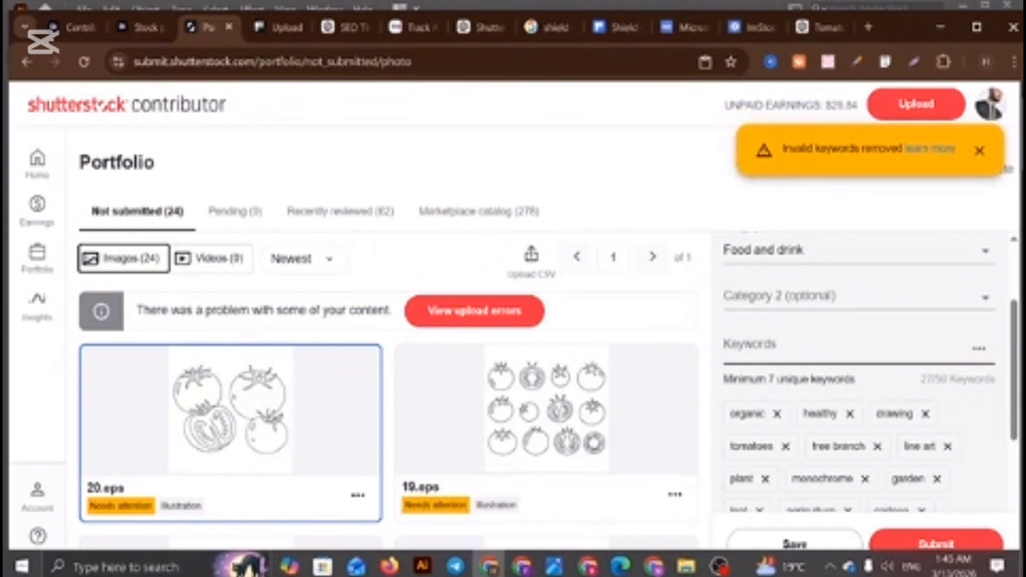
left_click(980, 151)
scroll(912, 268, "down", 2)
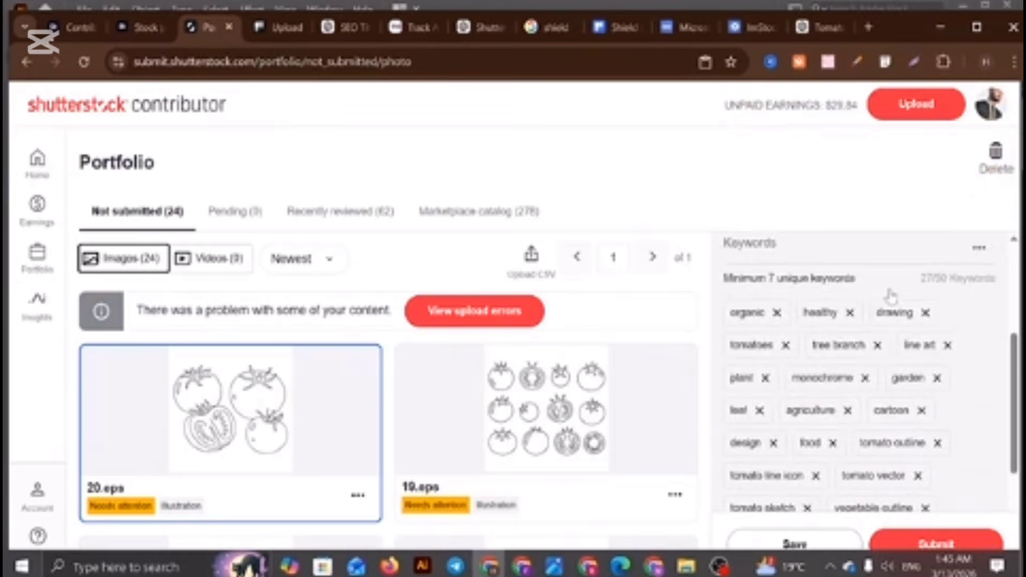
scroll(890, 296, "up", 2)
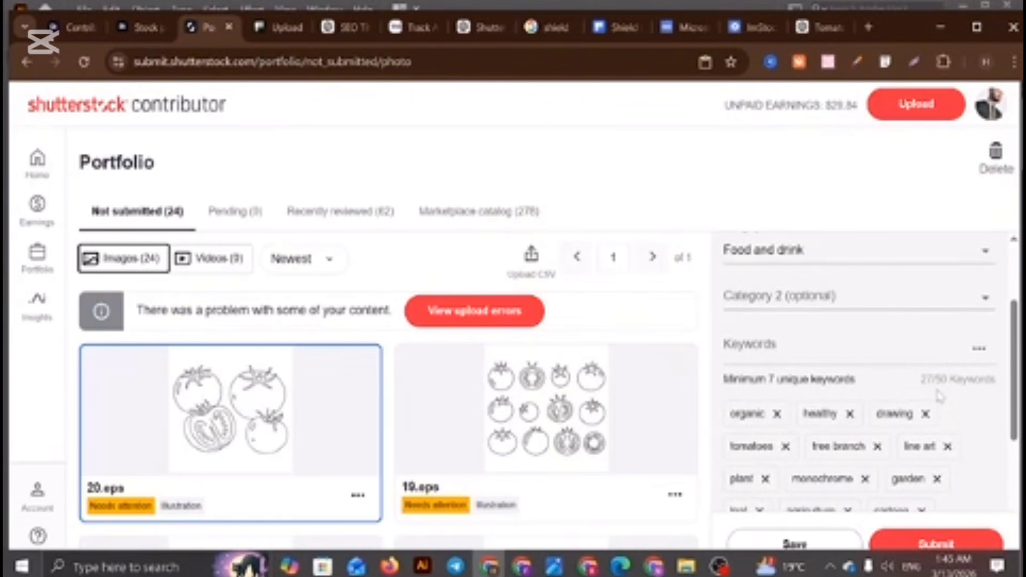
Add the suggested keywords harvest, health, engraving, fruit, doodle, drawn, green and hand drawn to 20.eps
scroll(939, 395, "down", 10)
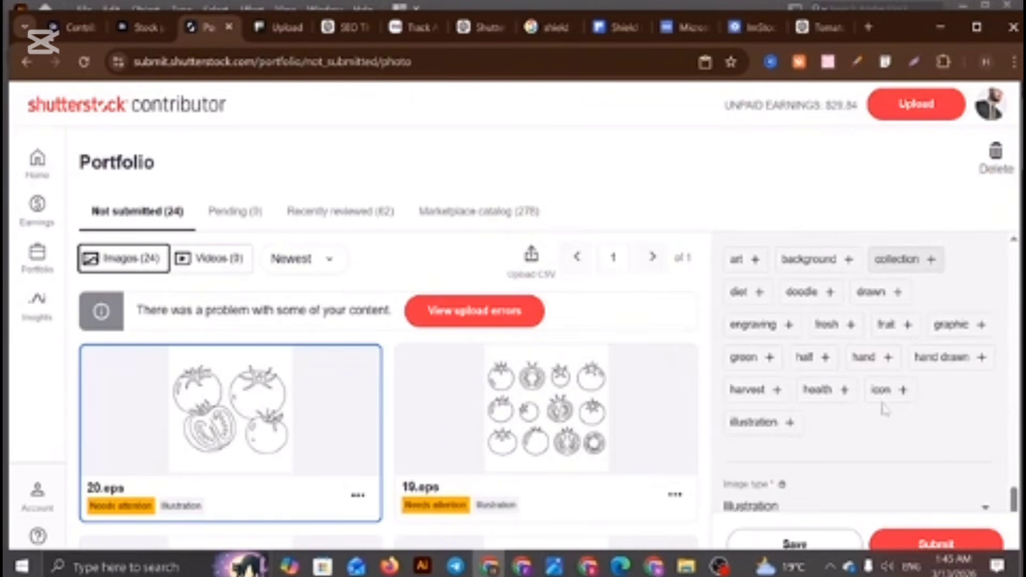
left_click(776, 390)
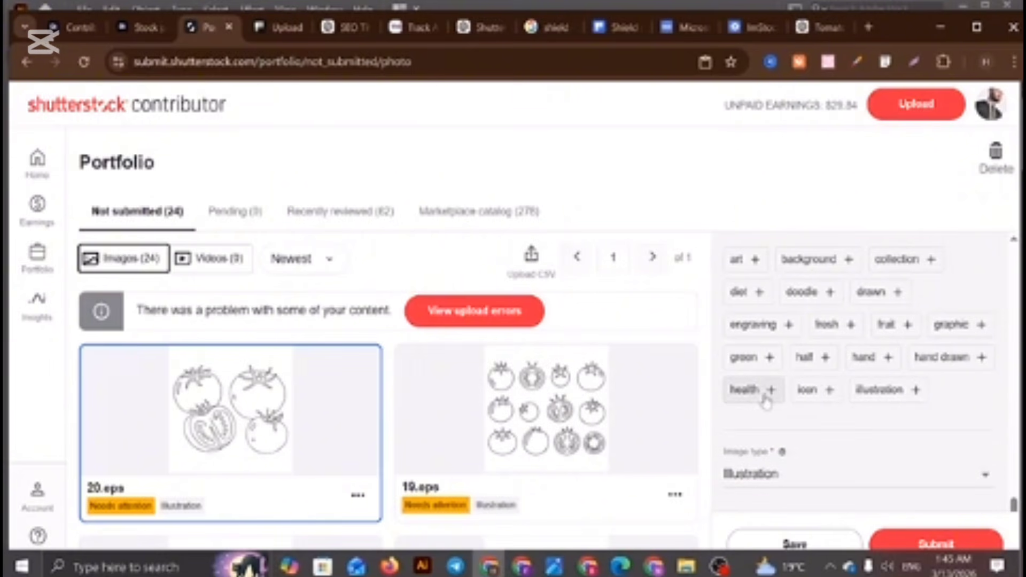
left_click(770, 392)
left_click(787, 326)
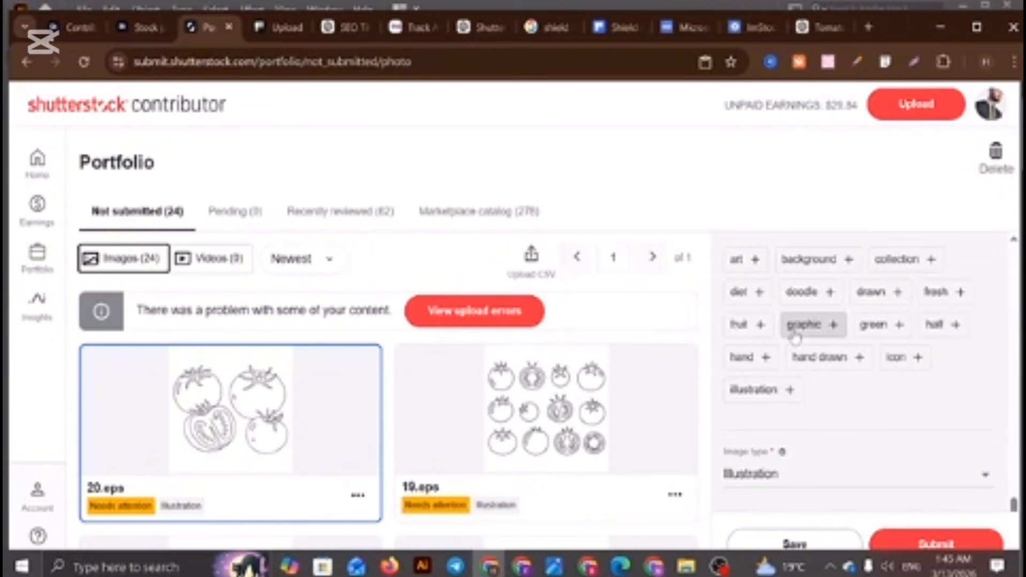
left_click(739, 325)
left_click(803, 295)
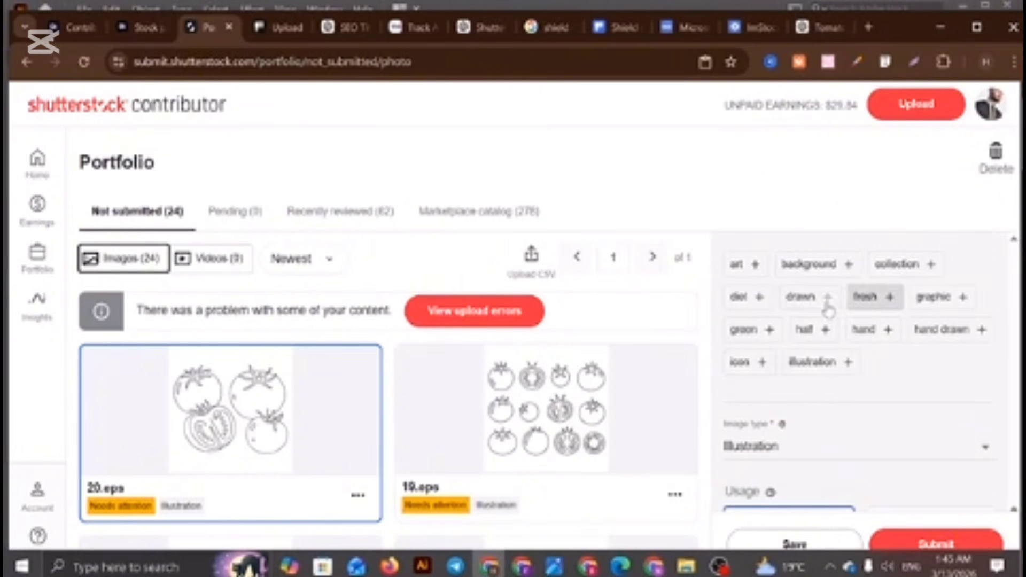
left_click(827, 298)
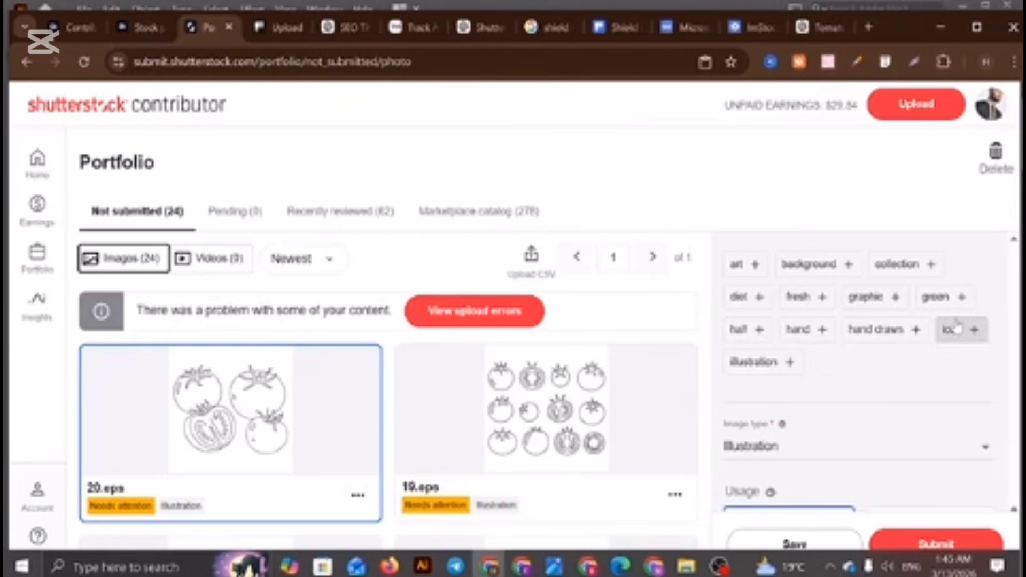
left_click(935, 296)
left_click(813, 337)
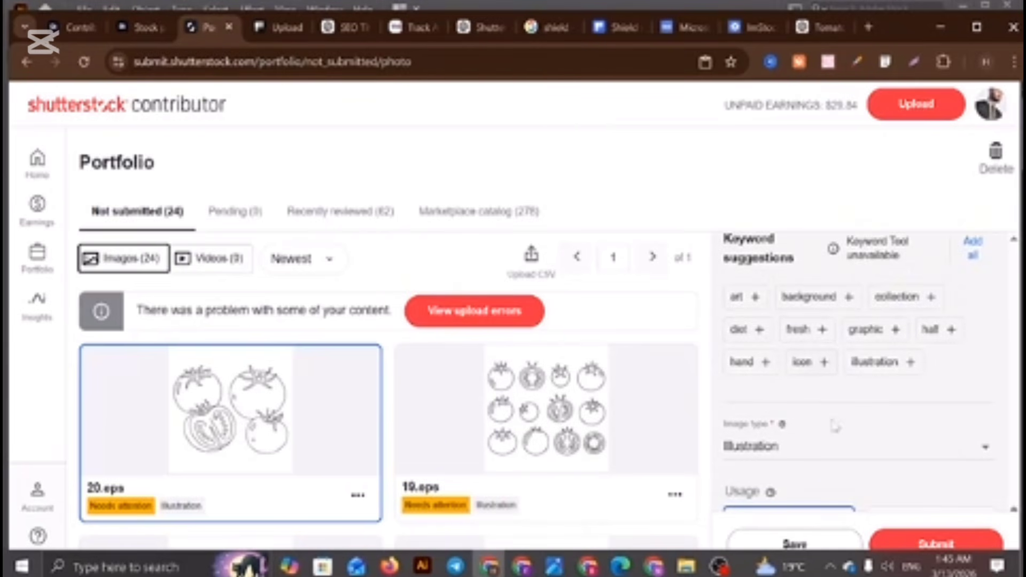
Review the keywords, image type, usage and category settings of 20.eps, checking the image type and second category options without changing them
scroll(849, 435, "up", 6)
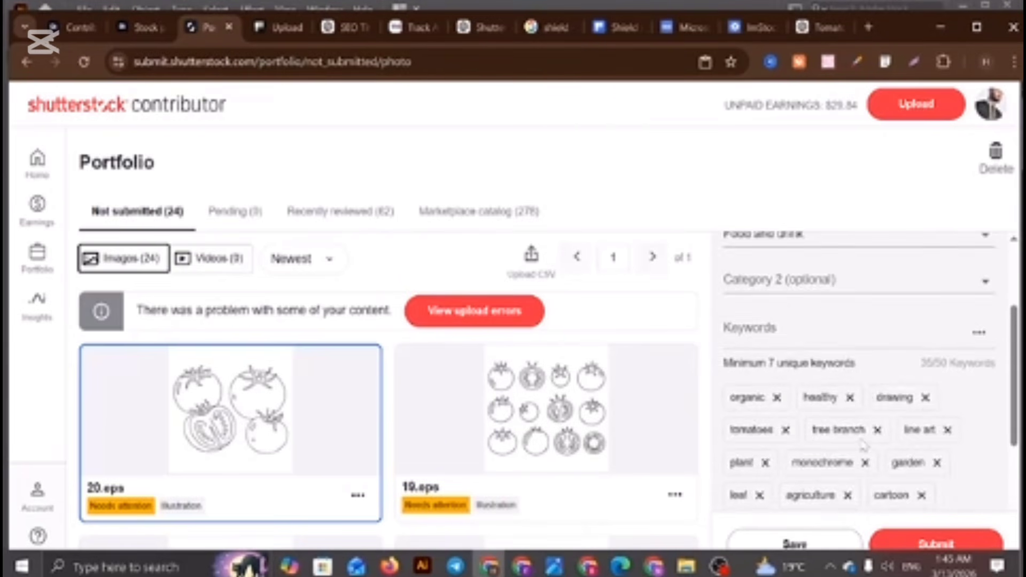
scroll(864, 445, "up", 1)
scroll(928, 414, "down", 3)
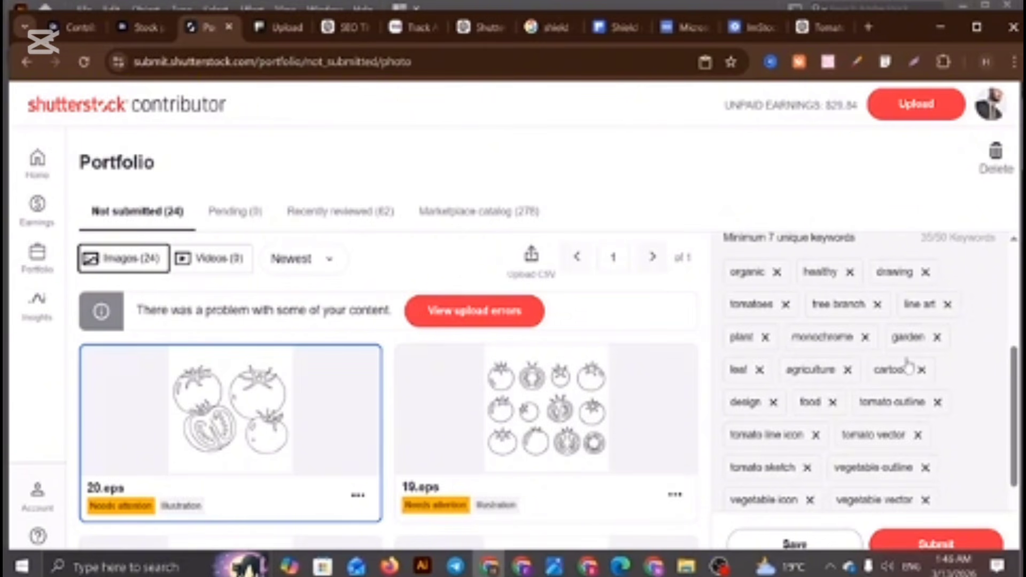
scroll(907, 368, "down", 9)
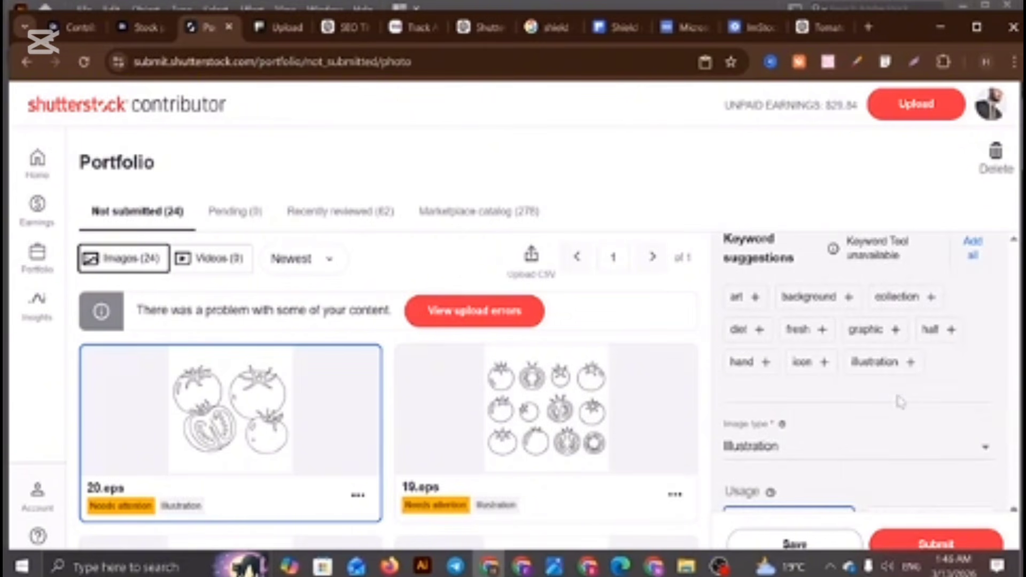
left_click(846, 452)
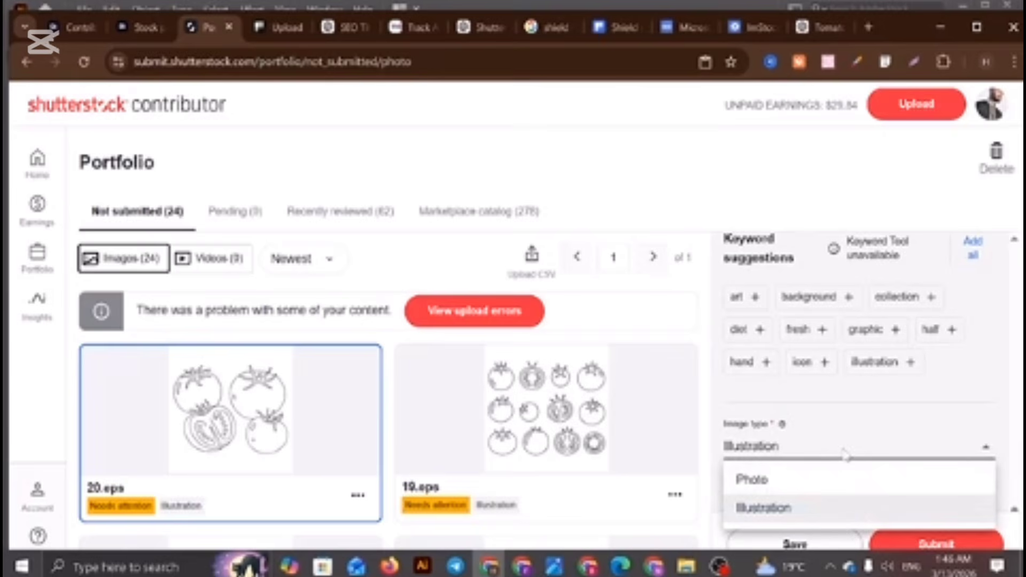
left_click(845, 456)
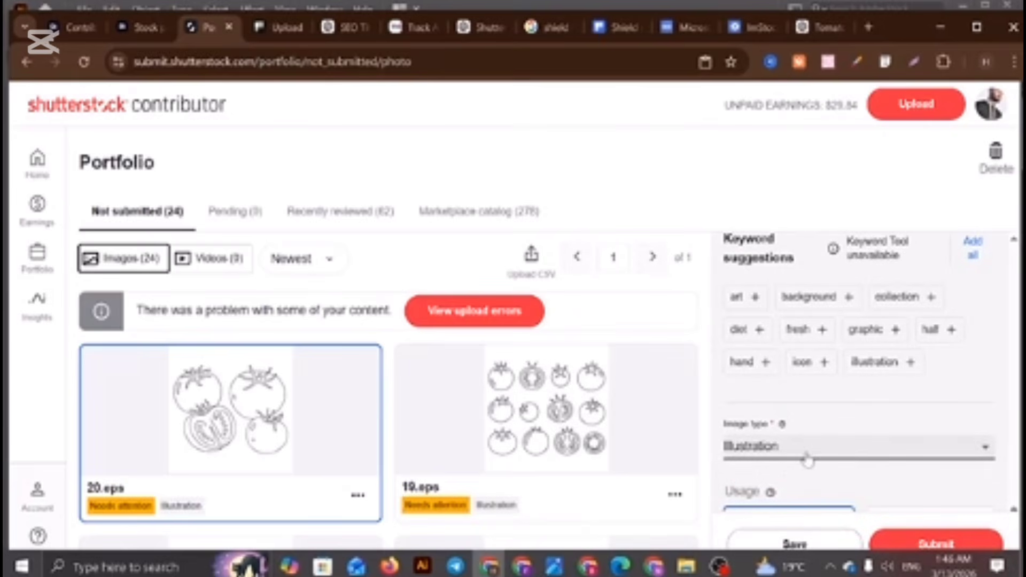
scroll(883, 426, "down", 3)
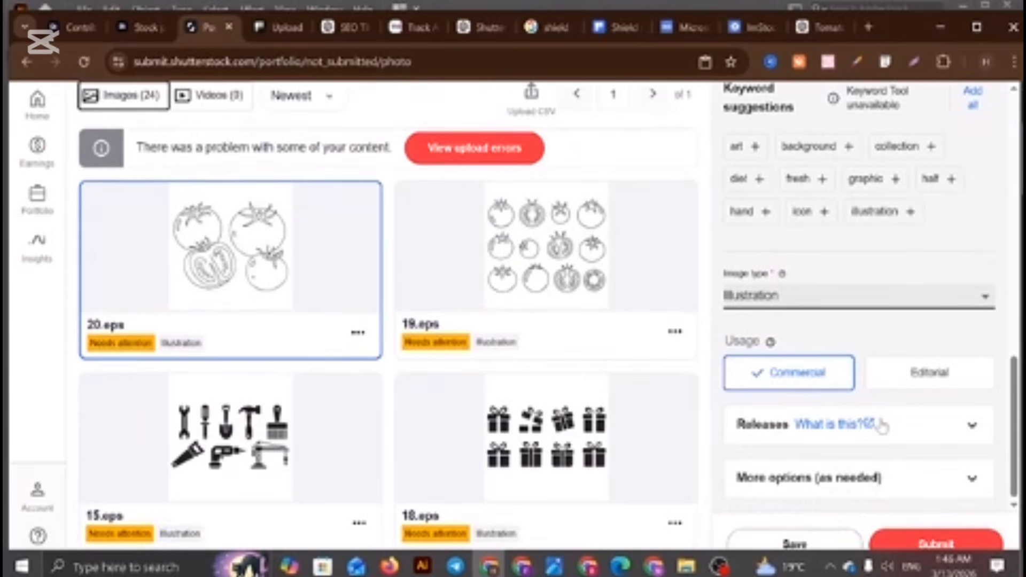
scroll(882, 425, "up", 2)
scroll(880, 426, "down", 2)
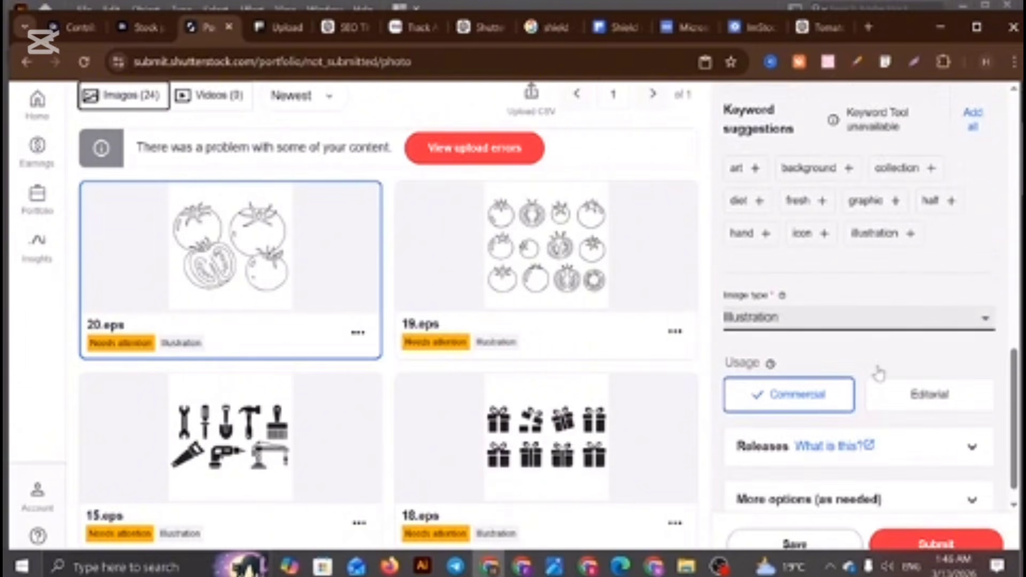
scroll(881, 411, "up", 10)
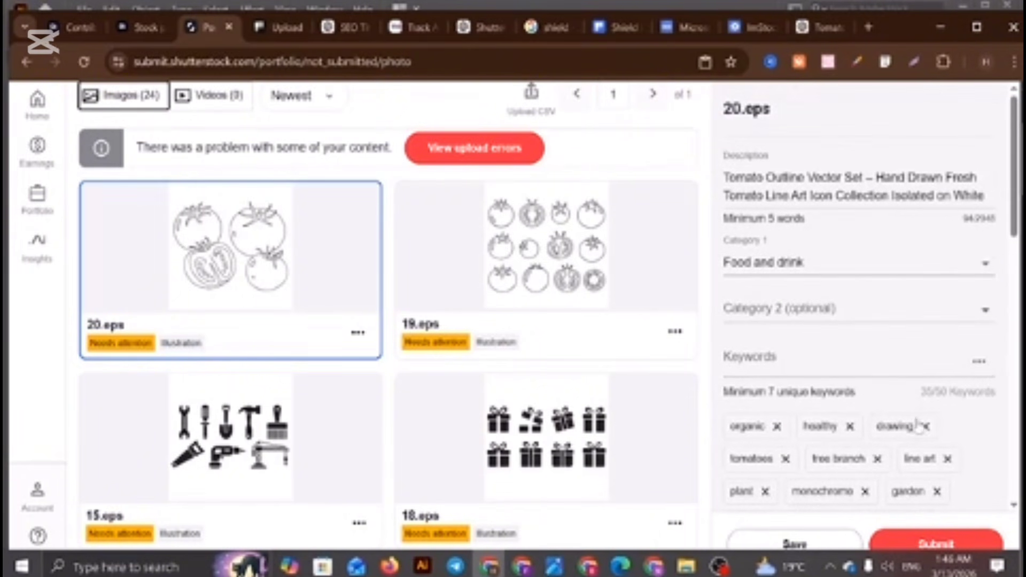
left_click(896, 321)
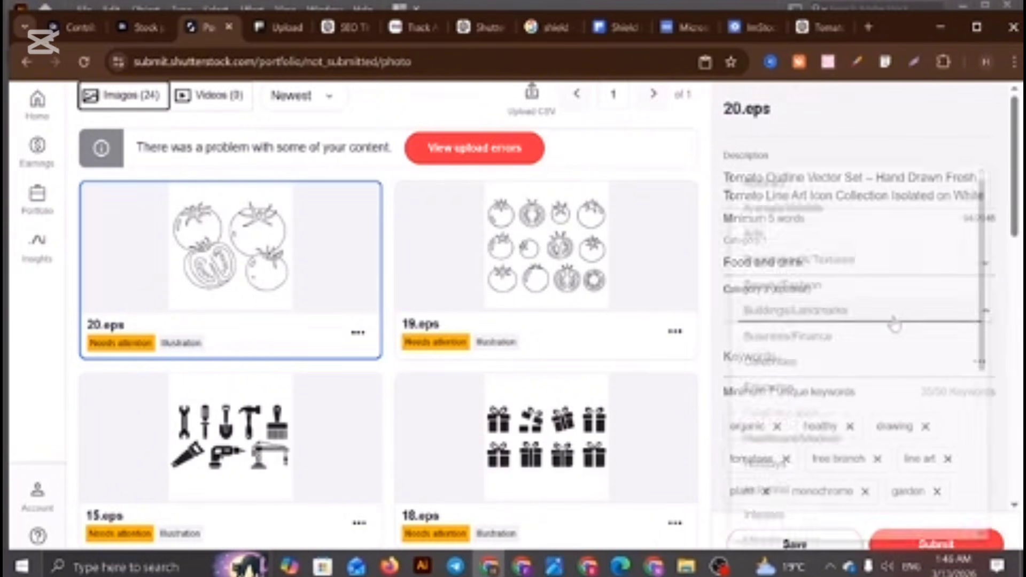
left_click(925, 129)
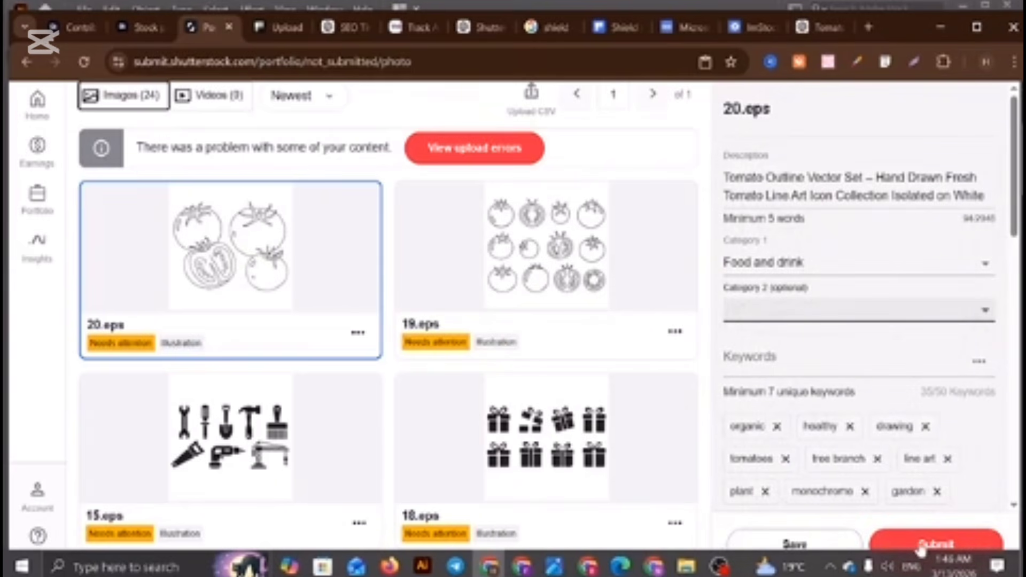
Save the details of 20.eps and submit it to Shutterstock
left_click(808, 548)
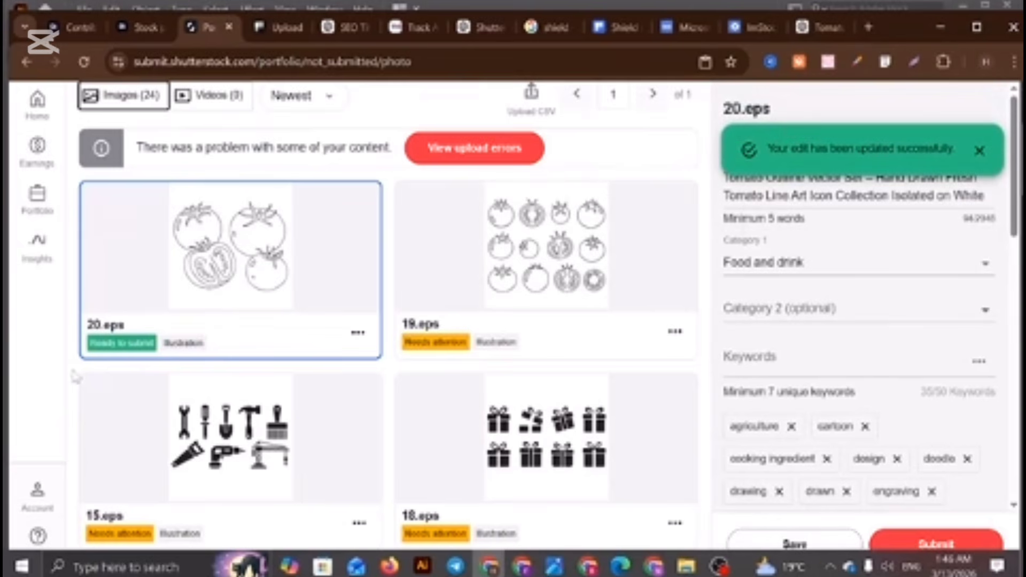
left_click(912, 546)
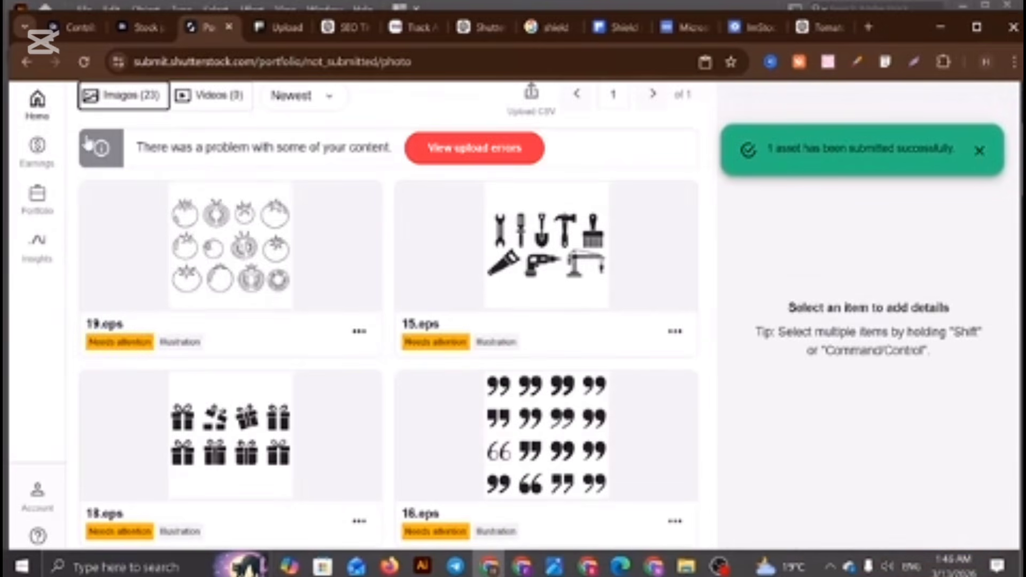
scroll(300, 307, "up", 3)
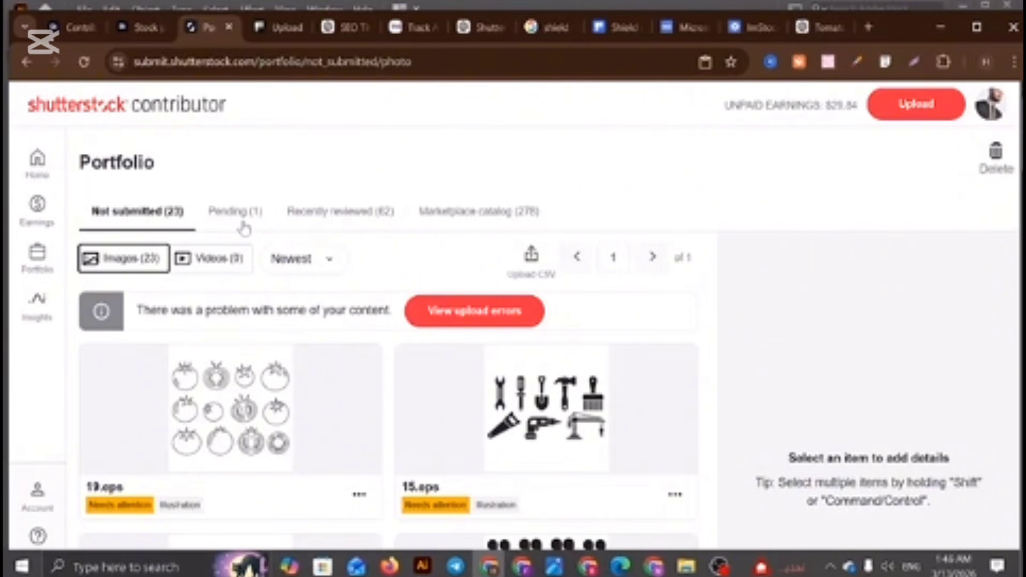
Minimize the browser and Illustrator, delete the selected tomato line-art image from the Downloads folder, and return to the desktop
left_click(947, 23)
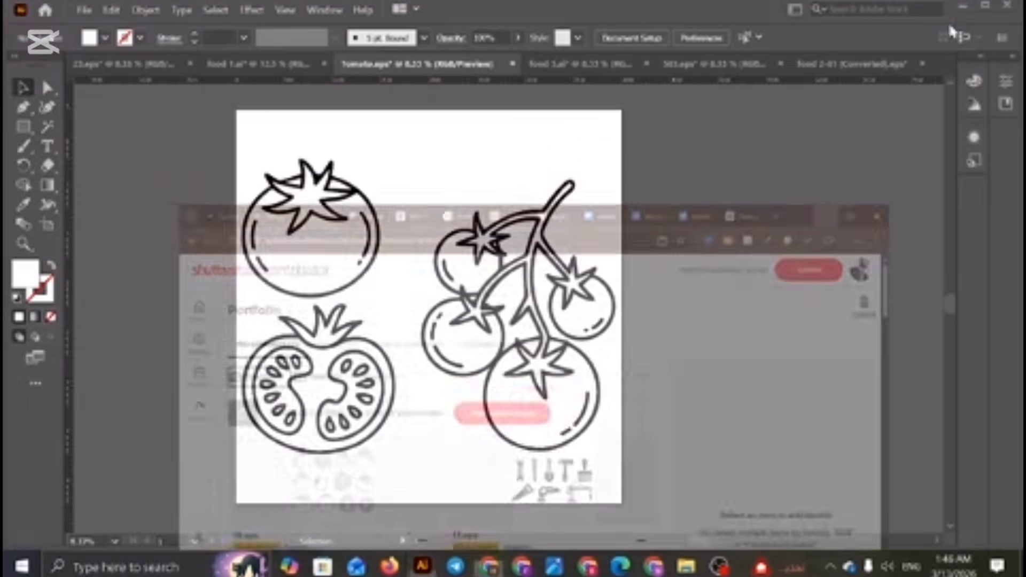
left_click(964, 7)
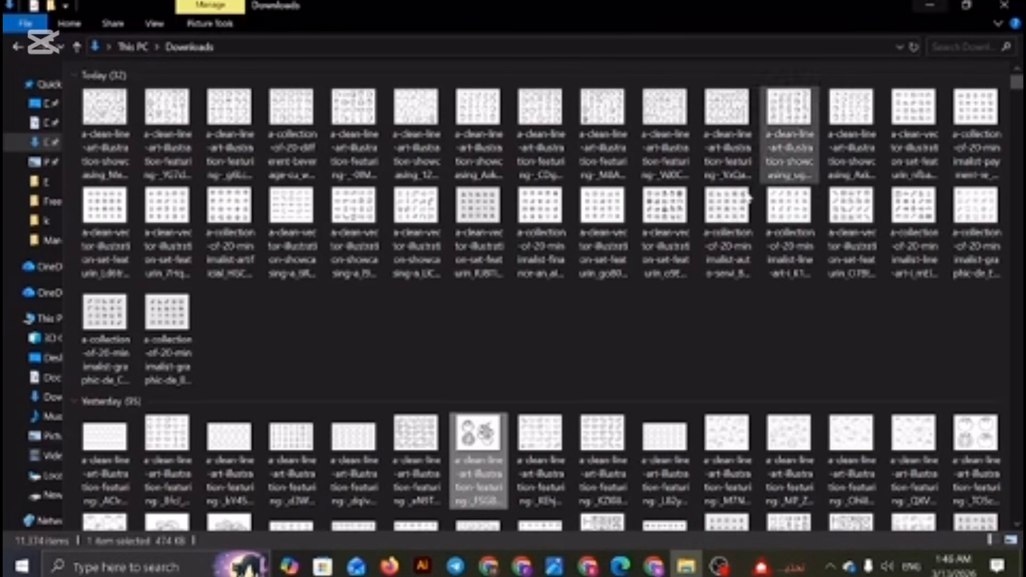
right_click(471, 500)
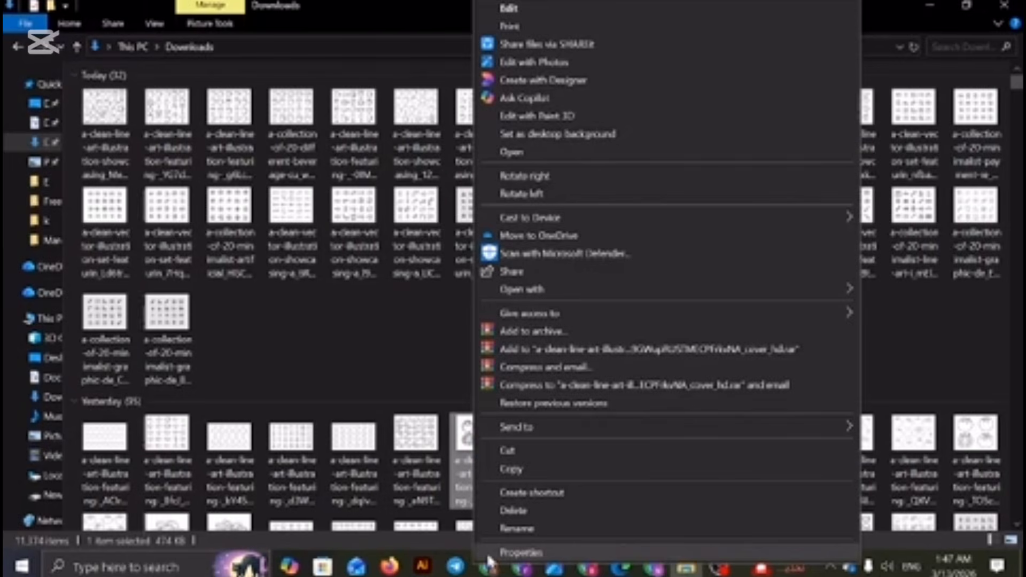
left_click(527, 507)
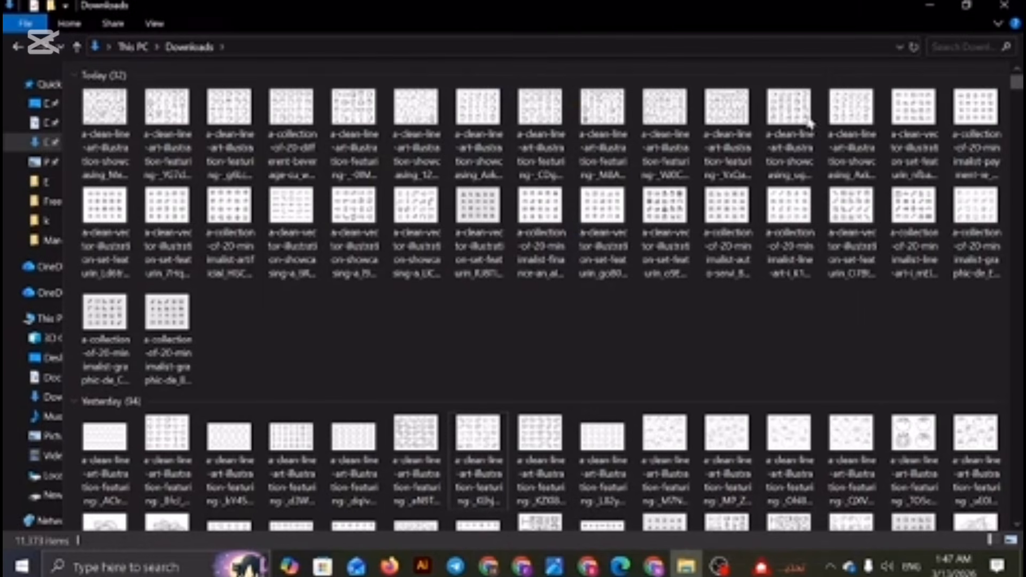
left_click(930, 7)
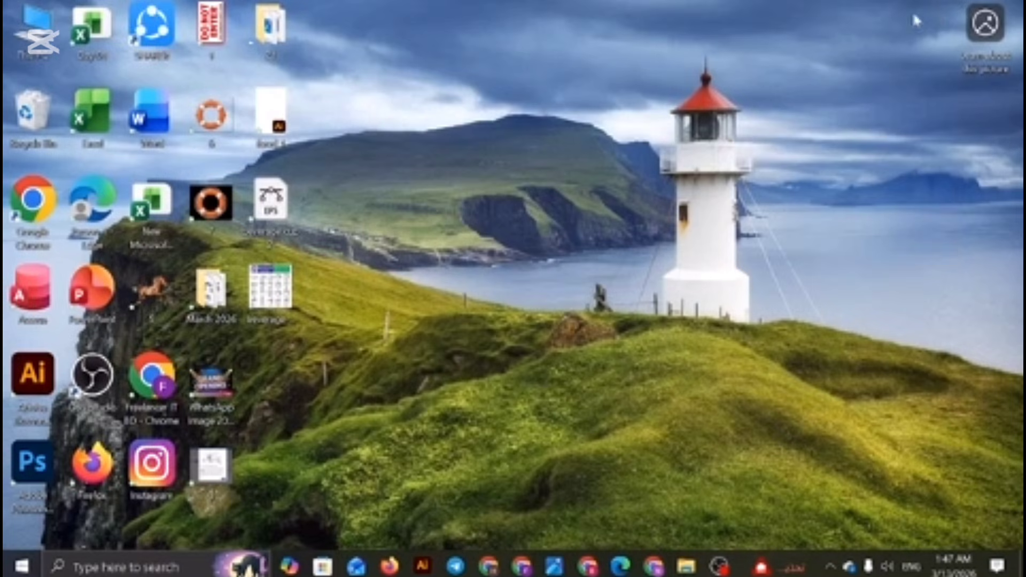